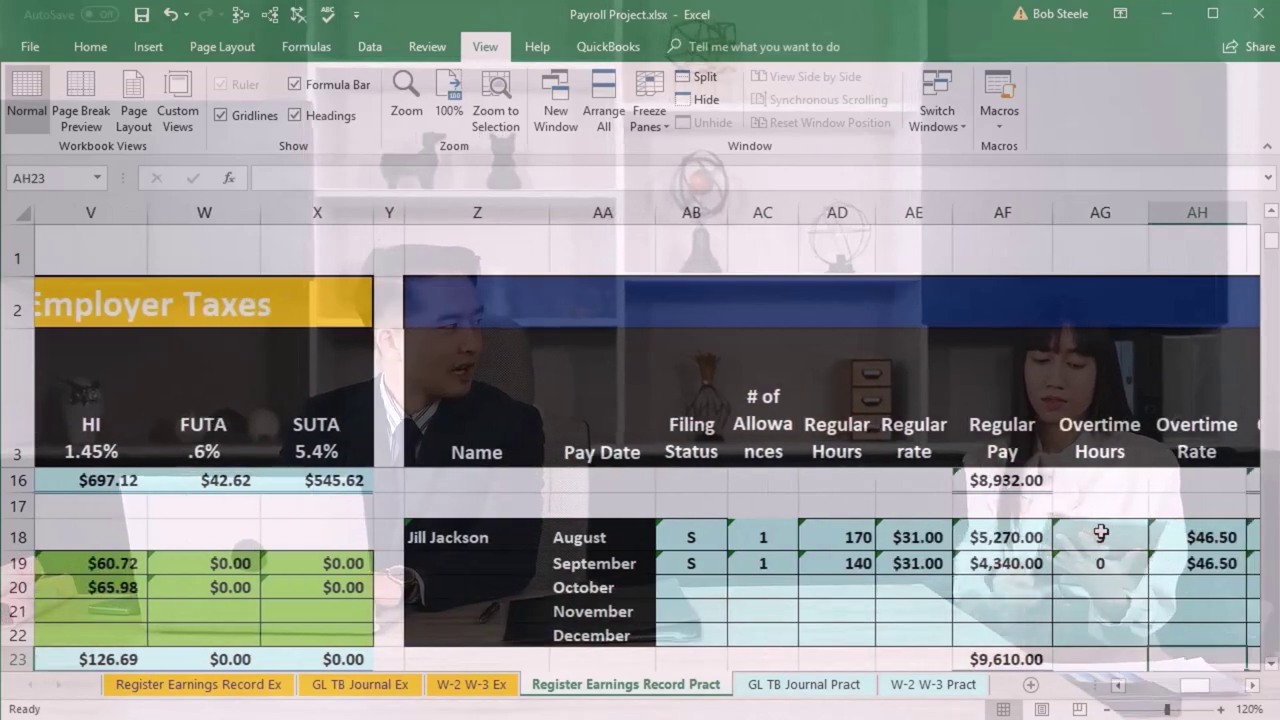
Step: Enter 0 as the October FUTA wages in L21 and 0 as the SUTA wages in M21
{"action": "key", "text": "Right"}
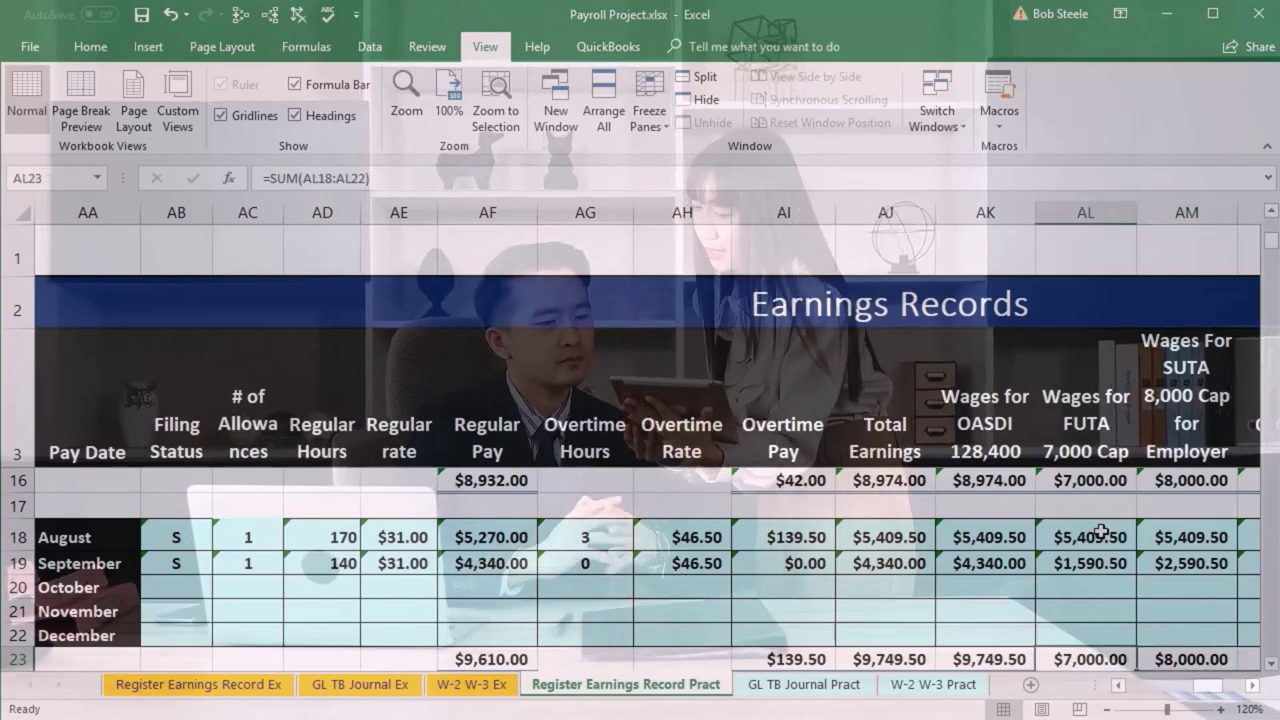
{"action": "key", "text": "Home"}
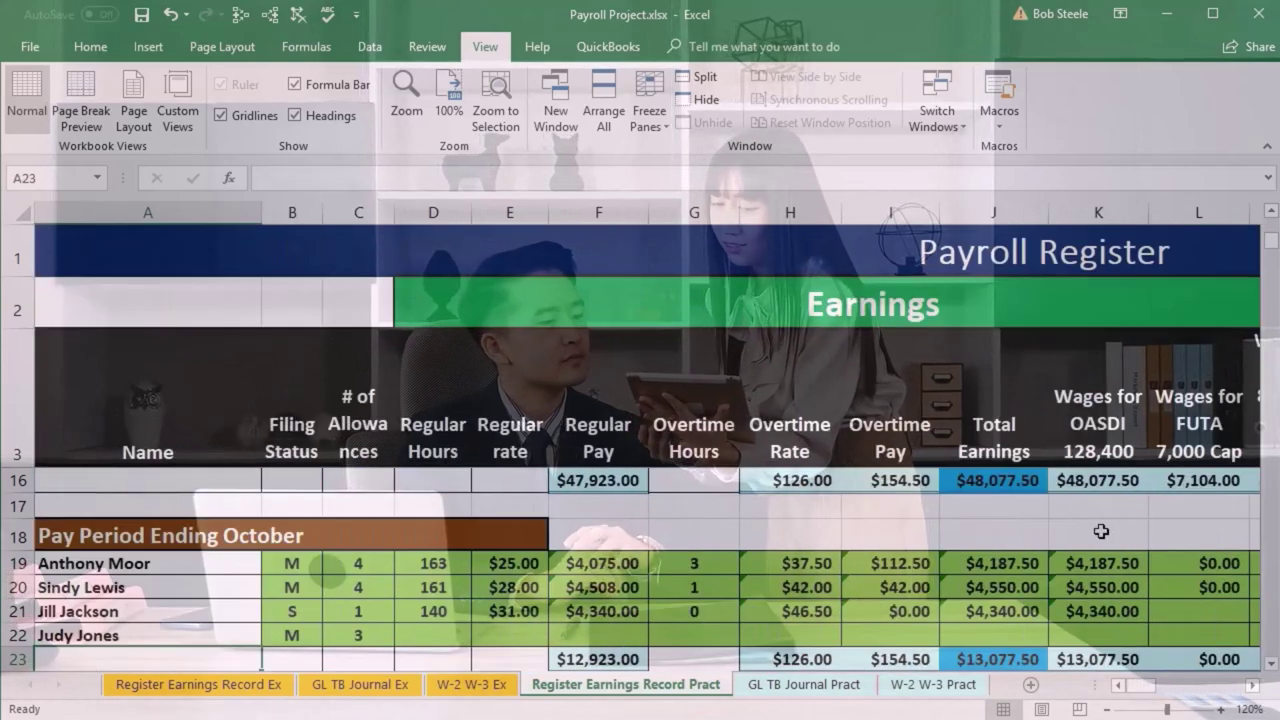
{"action": "key", "text": "Down"}
{"action": "key", "text": "Right"}
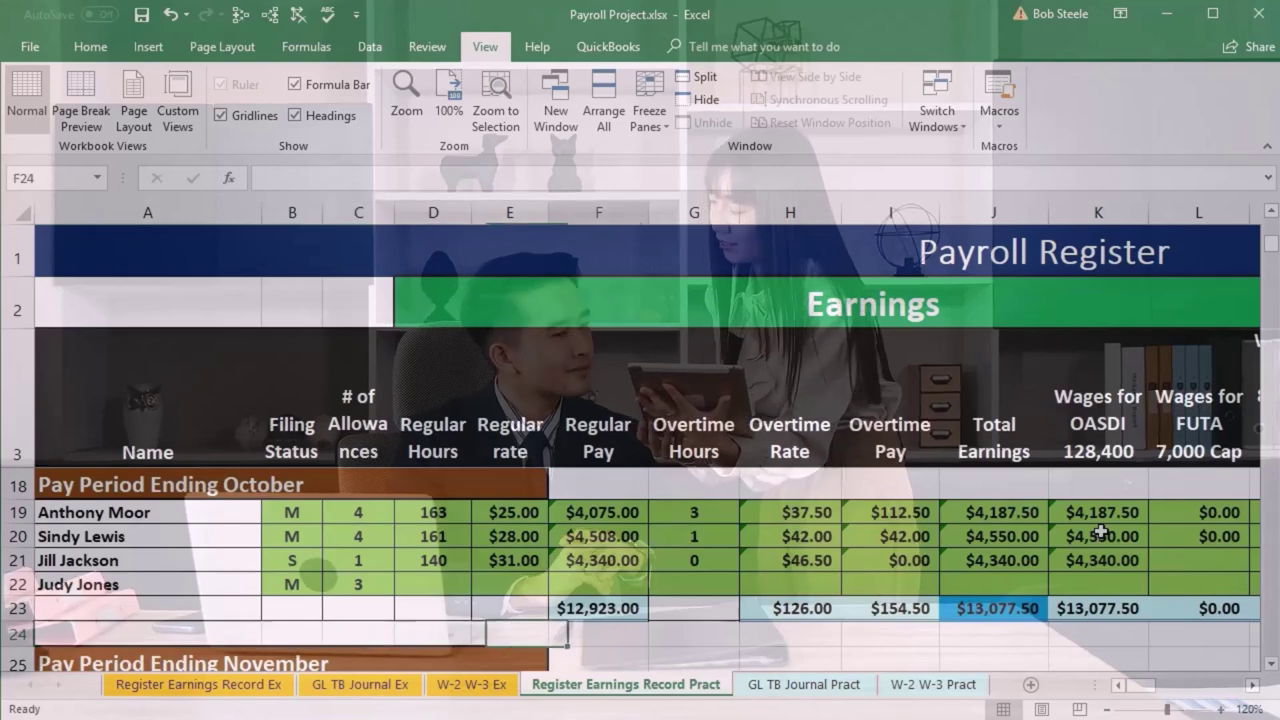
{"action": "key", "text": "Right"}
{"action": "key", "text": "Right"}
{"action": "key", "text": "Right"}
{"action": "key", "text": "Right"}
{"action": "key", "text": "Right"}
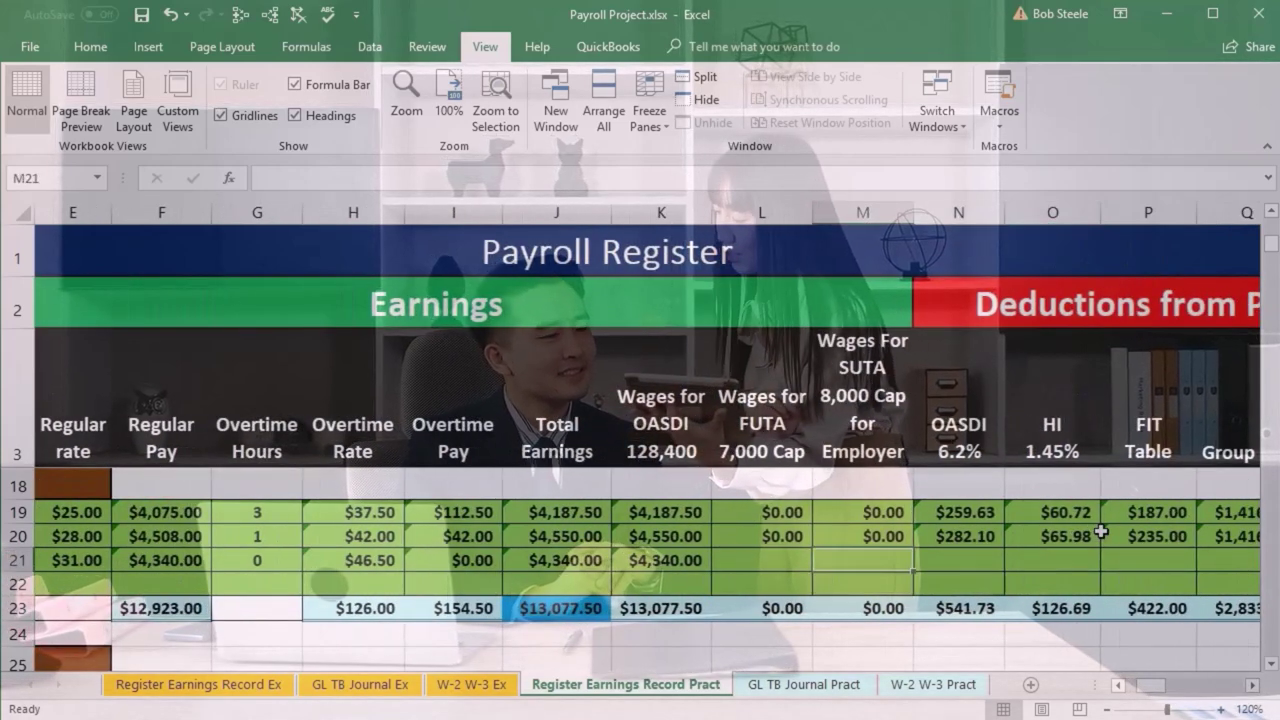
{"action": "key", "text": "Left"}
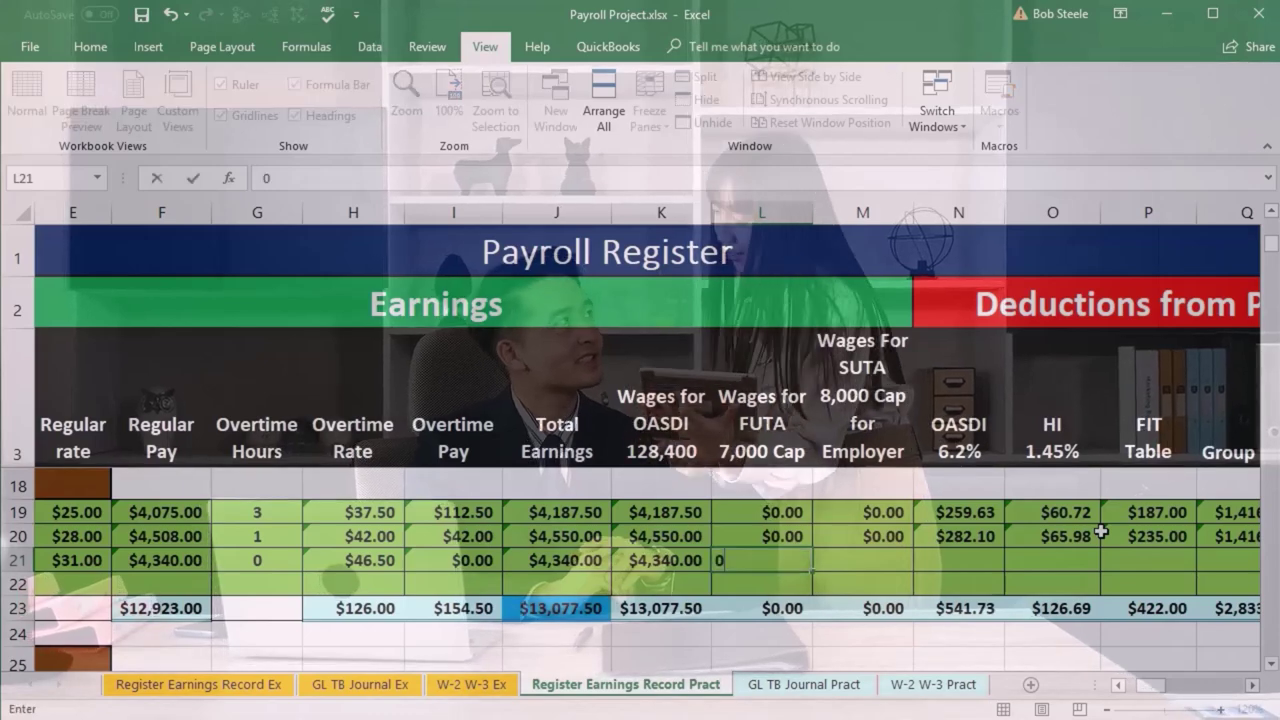
{"action": "type", "text": "0"}
{"action": "key", "text": "Right"}
{"action": "type", "text": "0"}
{"action": "key", "text": "Right"}
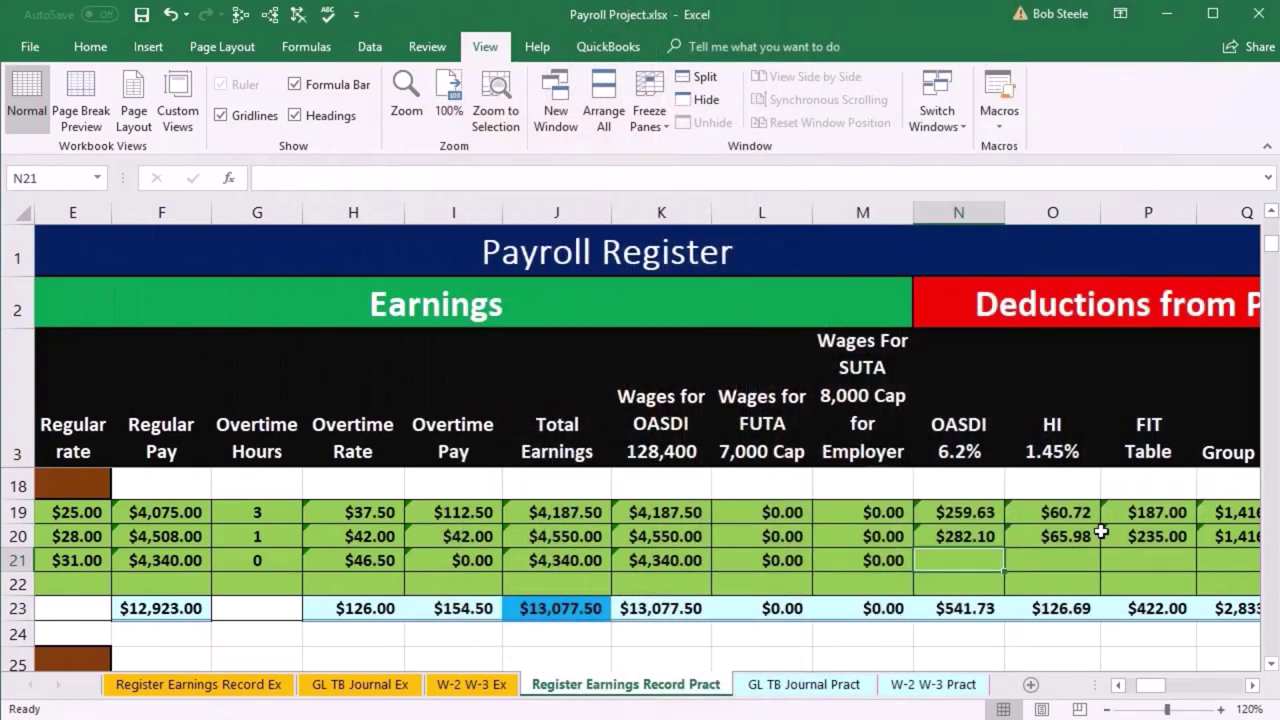
Step: Calculate the employee's OASDI deduction in N21 with =K21*.062 and the HI deduction in O21 with =K21*.0145
{"action": "type", "text": "="}
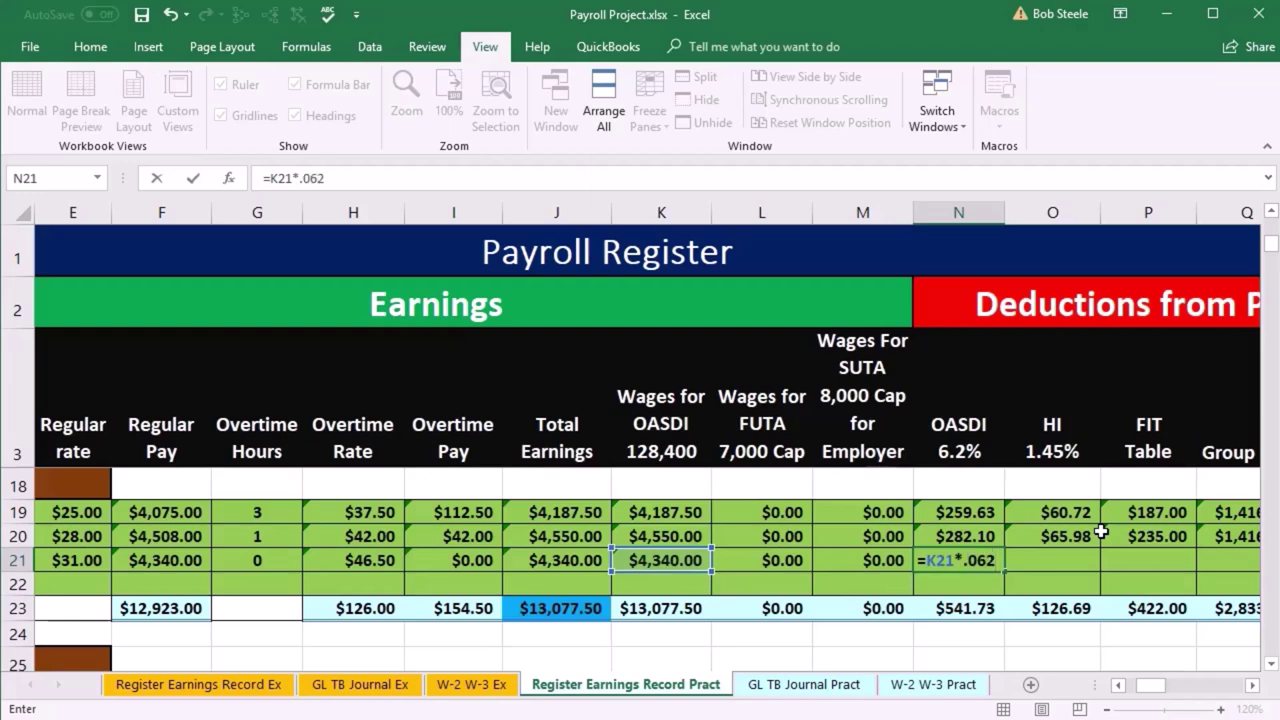
{"action": "key", "text": "Right"}
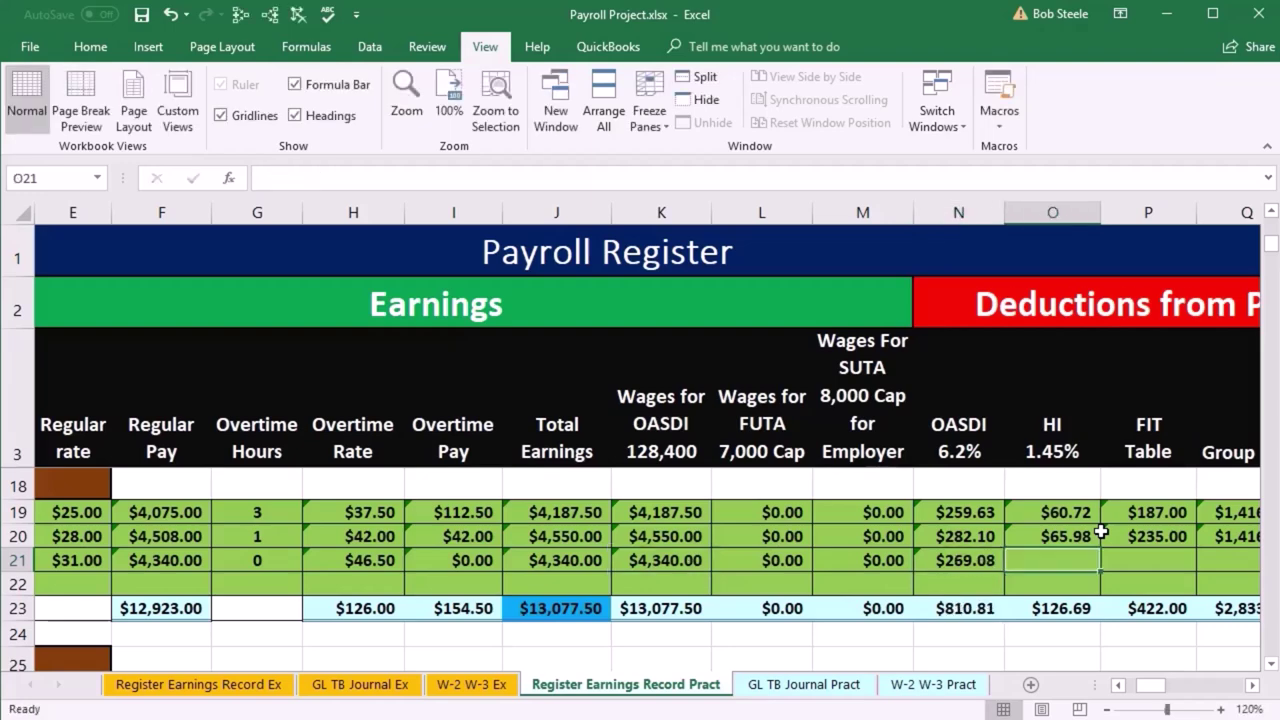
{"action": "type", "text": "="}
{"action": "key", "text": "Left"}
{"action": "key", "text": "Left"}
{"action": "key", "text": "Left"}
{"action": "key", "text": "Left"}
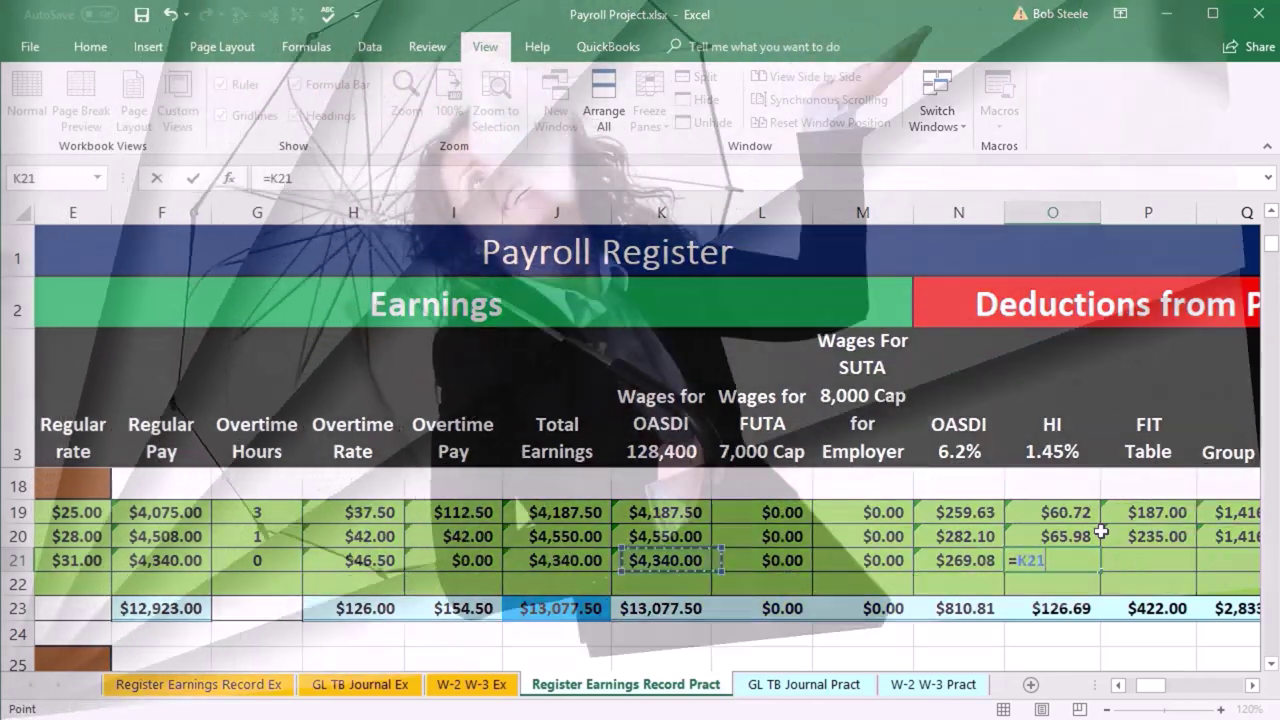
{"action": "type", "text": "*.0145"}
{"action": "key", "text": "Tab"}
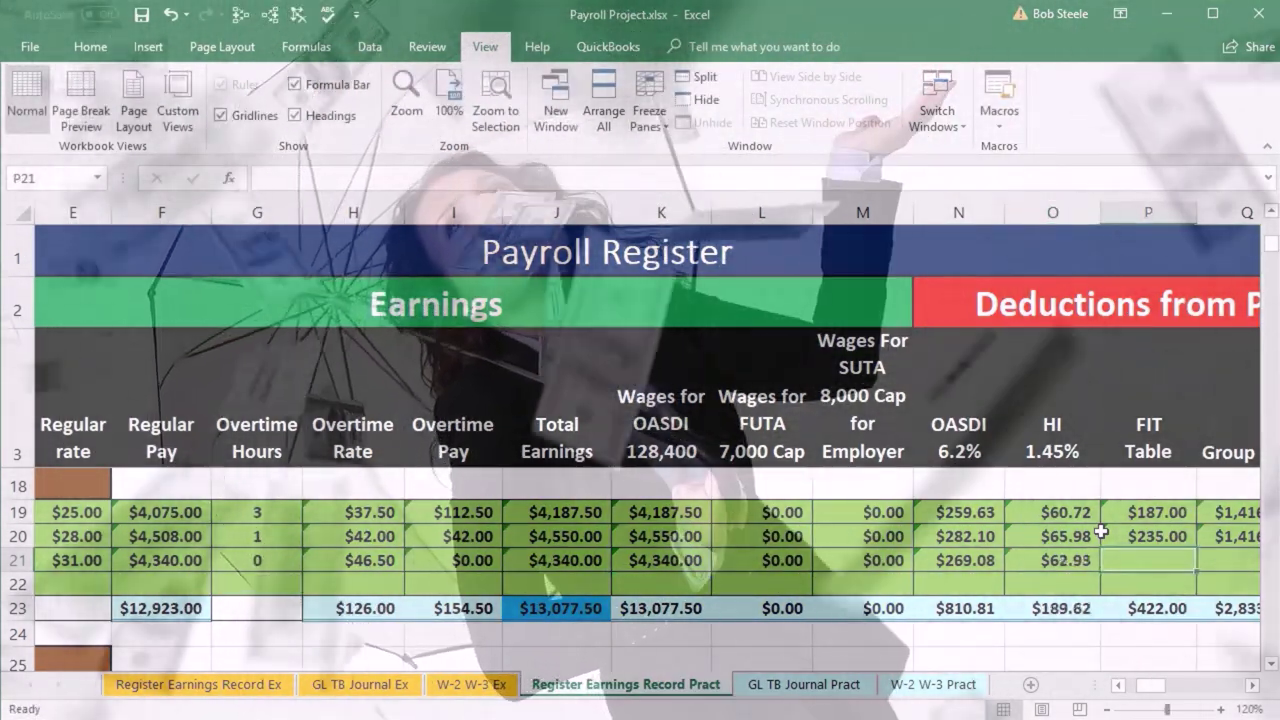
Step: Link the October FIT deduction in P21 to the prior period's amount with =P14
{"action": "type", "text": "="}
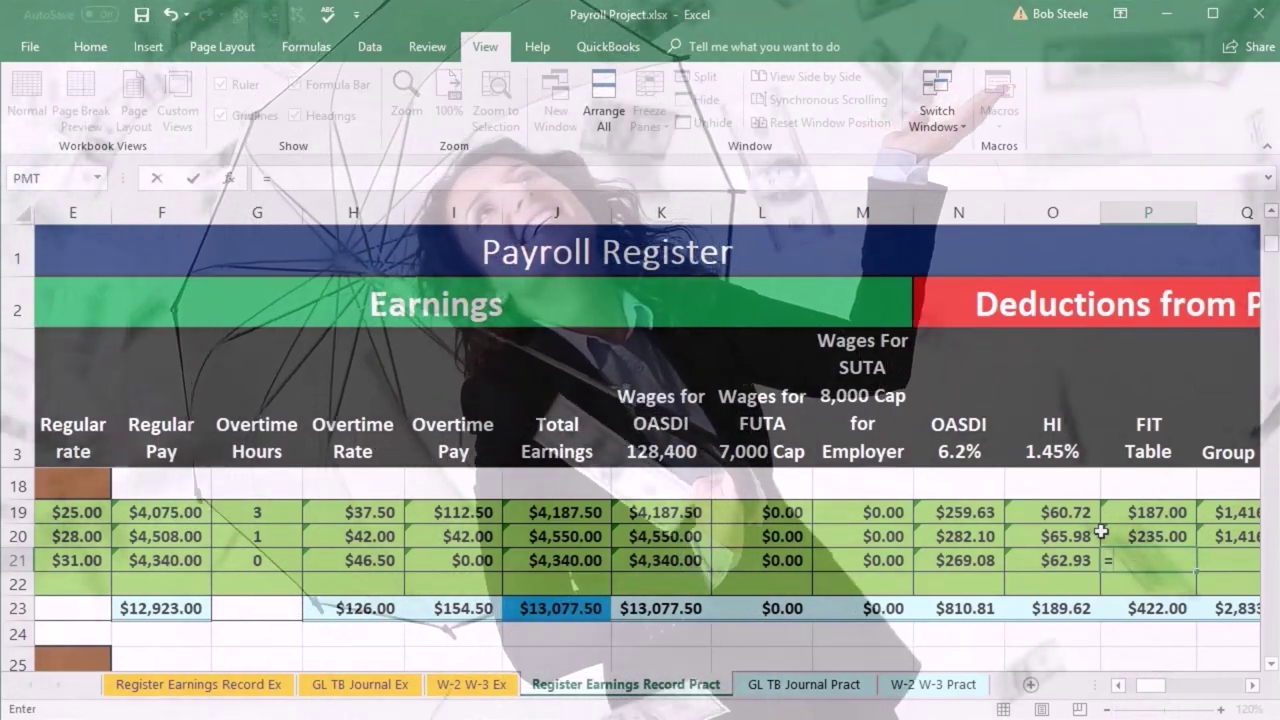
{"action": "key", "text": "Up"}
{"action": "key", "text": "Up"}
{"action": "key", "text": "Up"}
{"action": "key", "text": "Up"}
{"action": "key", "text": "Up"}
{"action": "key", "text": "Up"}
{"action": "key", "text": "Up"}
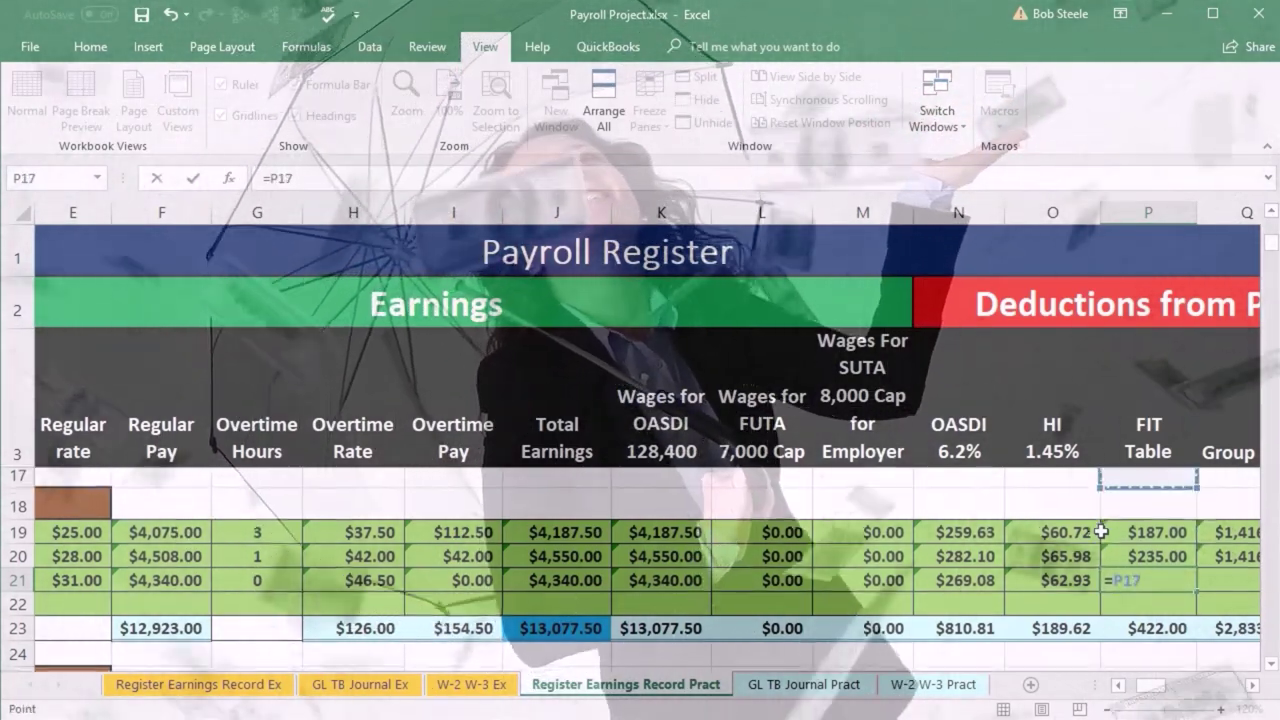
{"action": "key", "text": "Up"}
{"action": "key", "text": "Up"}
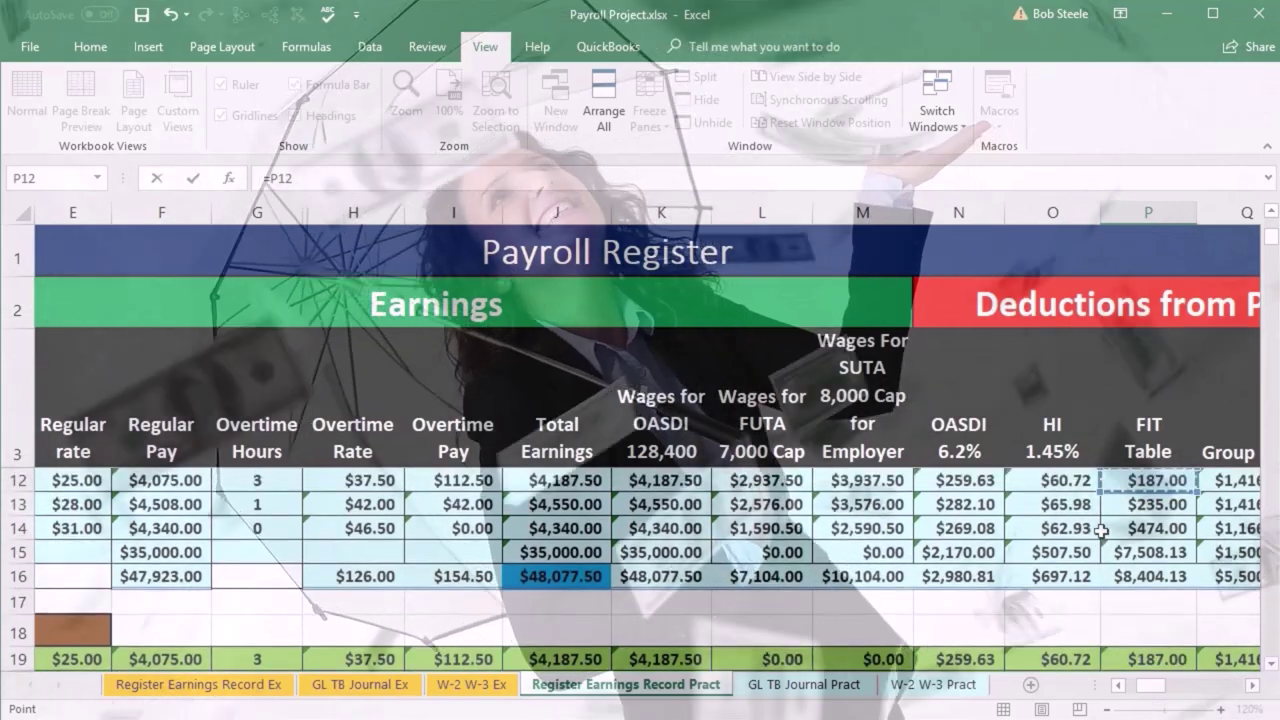
{"action": "key", "text": "Down"}
{"action": "key", "text": "Down"}
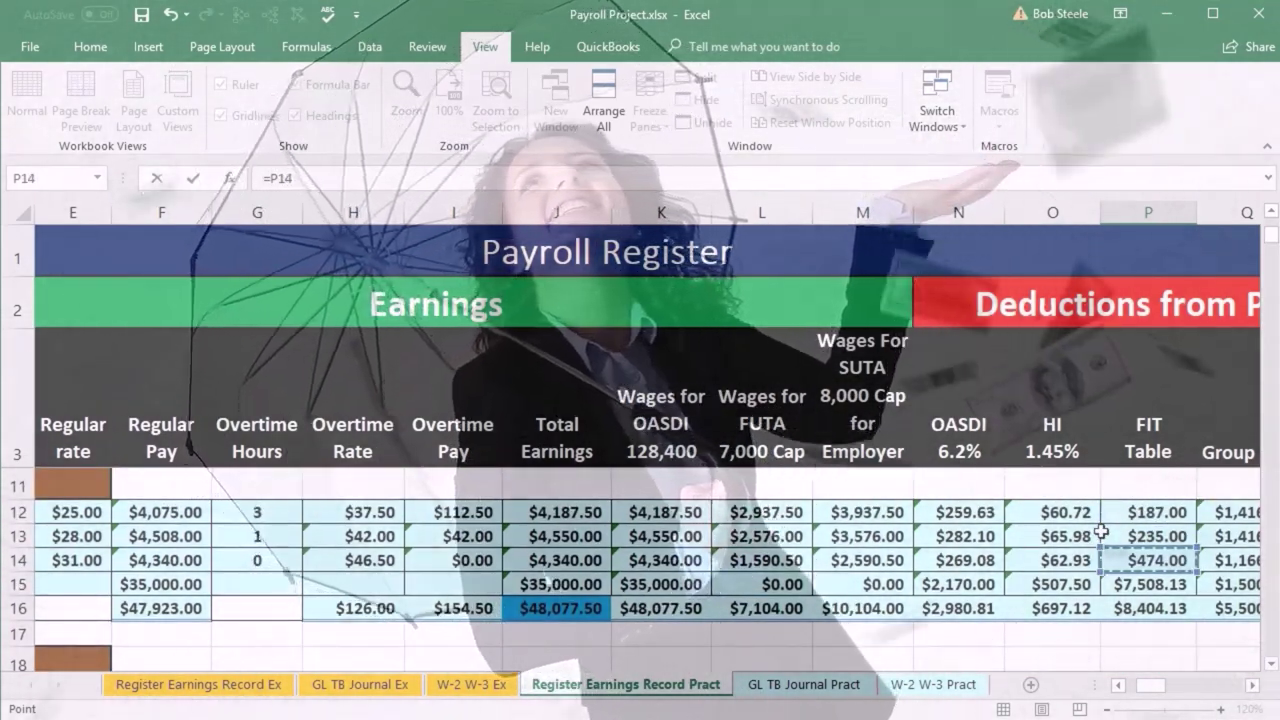
{"action": "key", "text": "Tab"}
Step: Link the October group insurance deduction in Q21 to the prior period's amount with =Q14
{"action": "type", "text": "="}
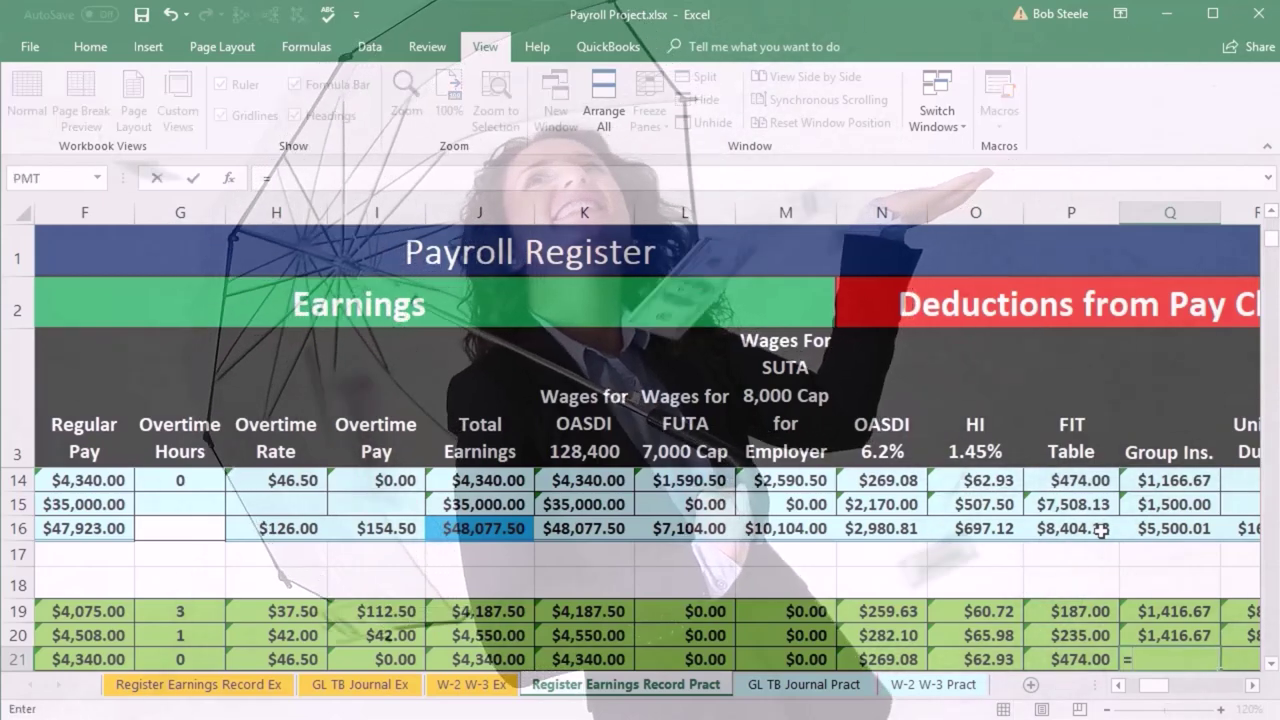
{"action": "key", "text": "Up"}
{"action": "key", "text": "Up"}
{"action": "key", "text": "Up"}
{"action": "key", "text": "Up"}
{"action": "key", "text": "Up"}
{"action": "key", "text": "Up"}
{"action": "key", "text": "Up"}
{"action": "key", "text": "Up"}
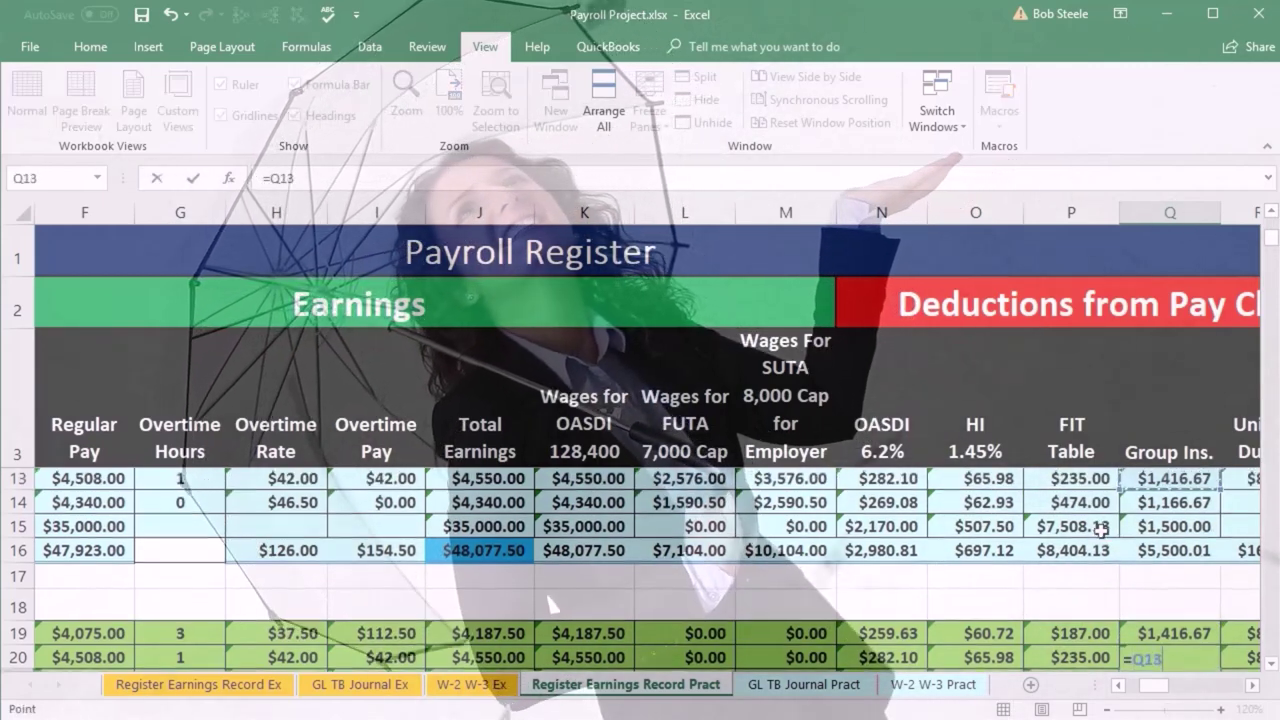
{"action": "key", "text": "Up"}
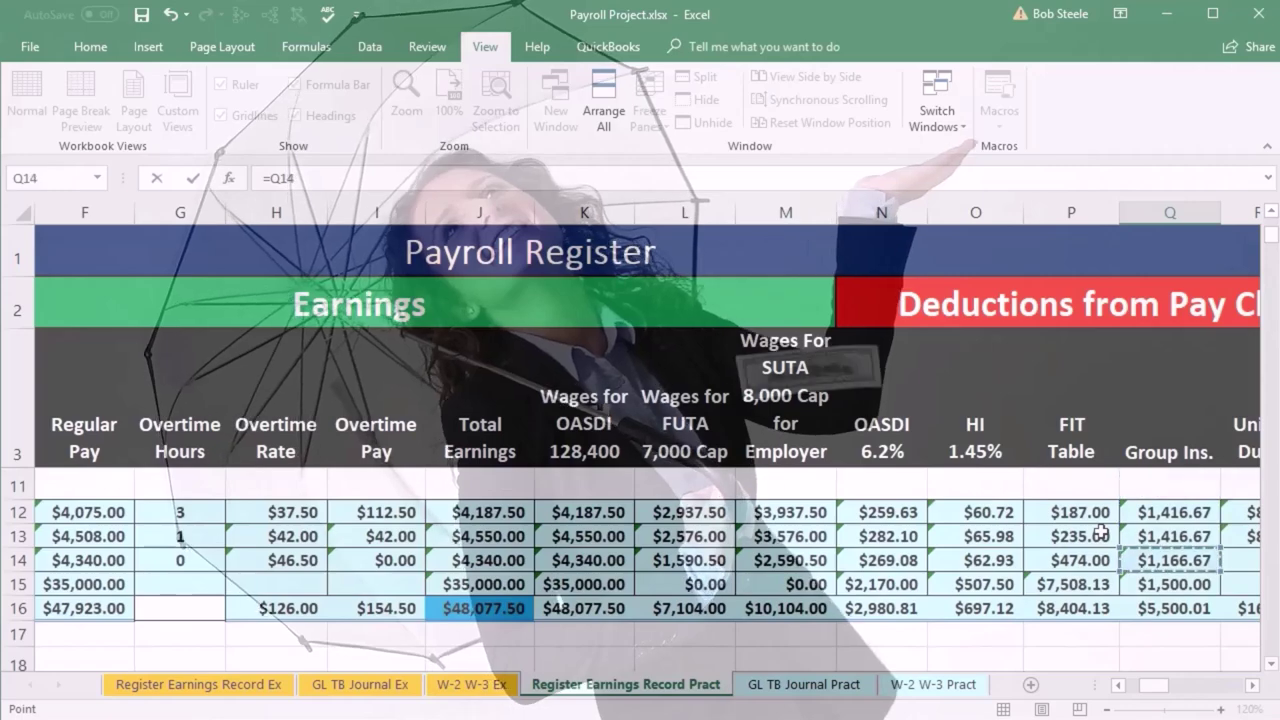
{"action": "key", "text": "BackSpace"}
{"action": "key", "text": "BackSpace"}
{"action": "key", "text": "BackSpace"}
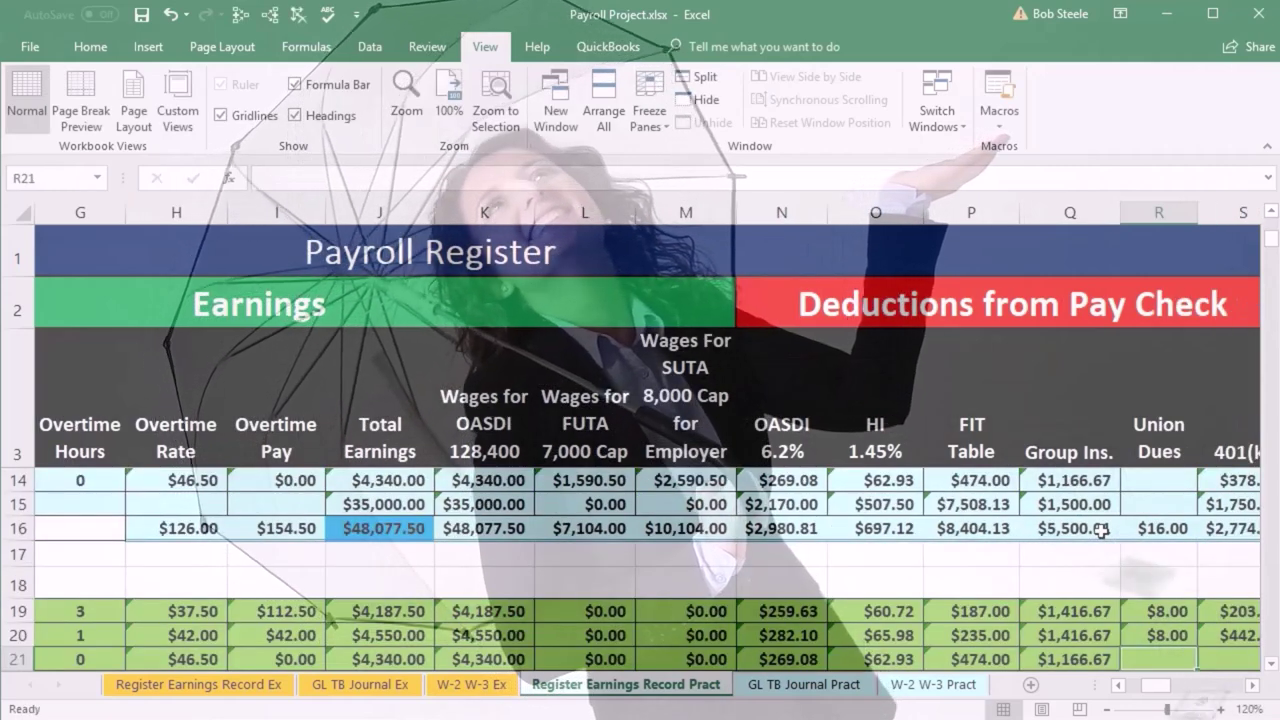
Step: Leave union dues in R21 blank and link the 401(k) deduction in S21 to the prior period's amount in S14
{"action": "key", "text": "Escape"}
{"action": "key", "text": "Right"}
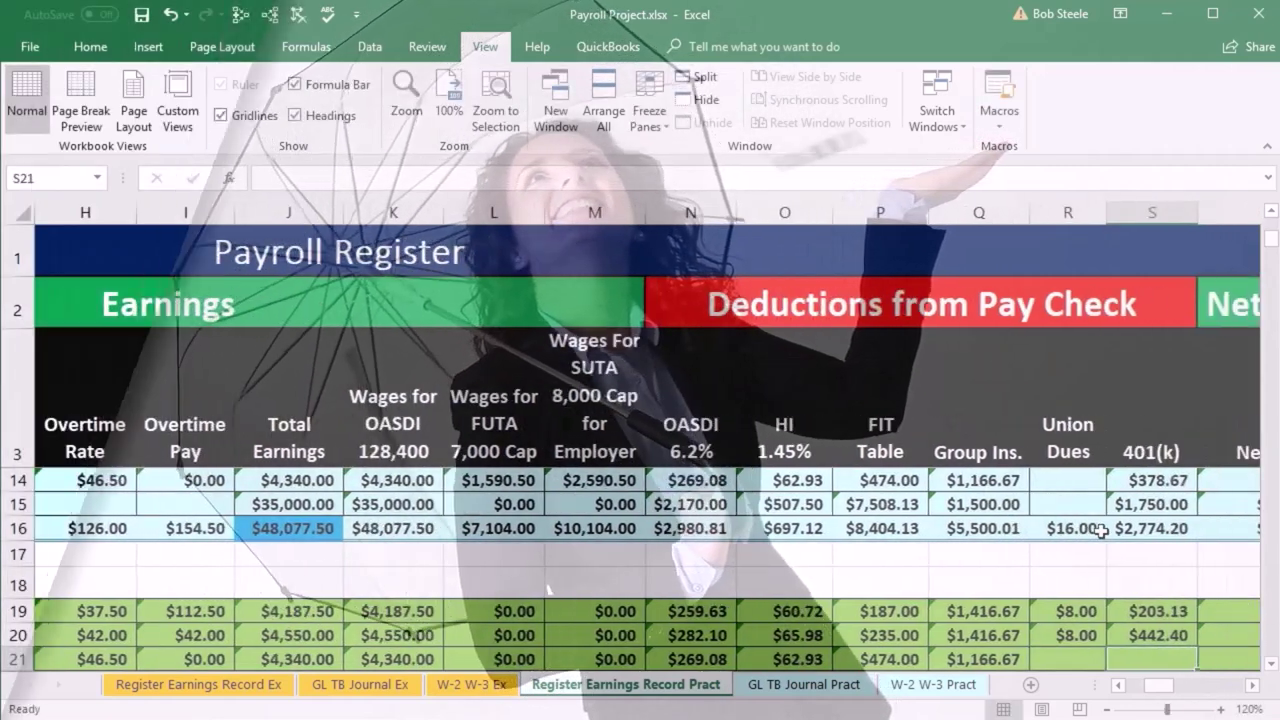
{"action": "type", "text": "="}
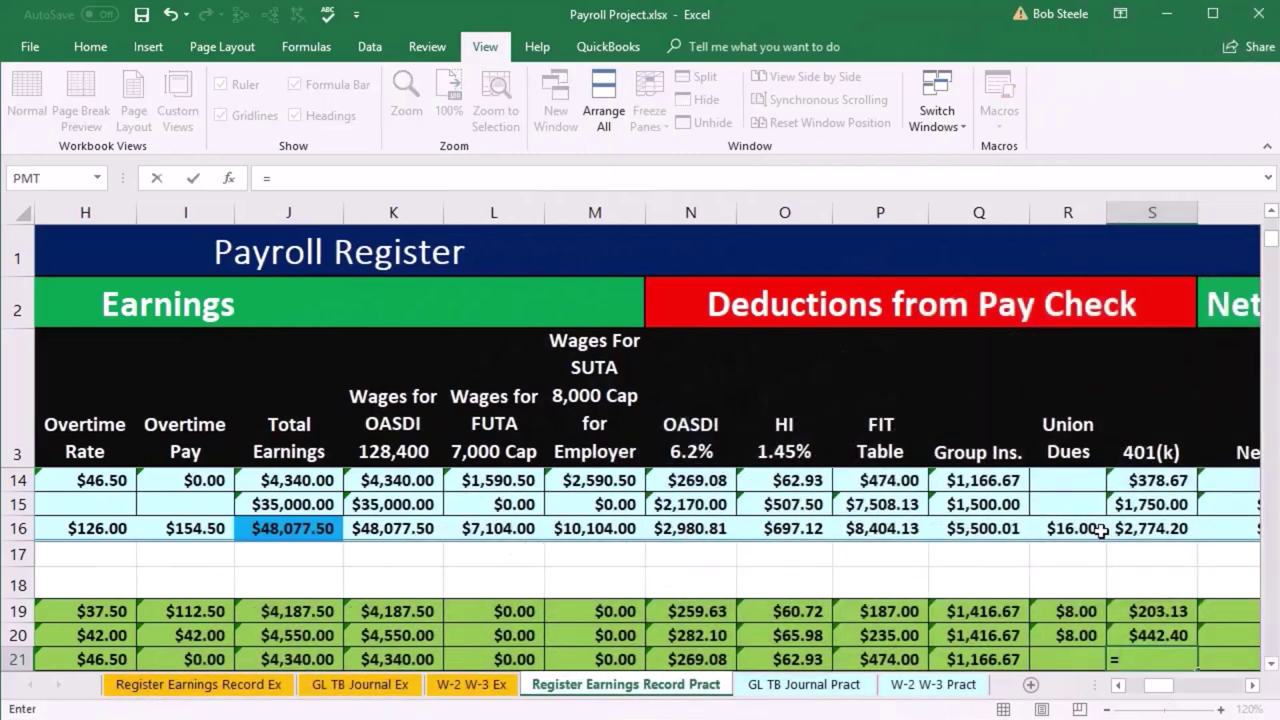
{"action": "key", "text": "Up"}
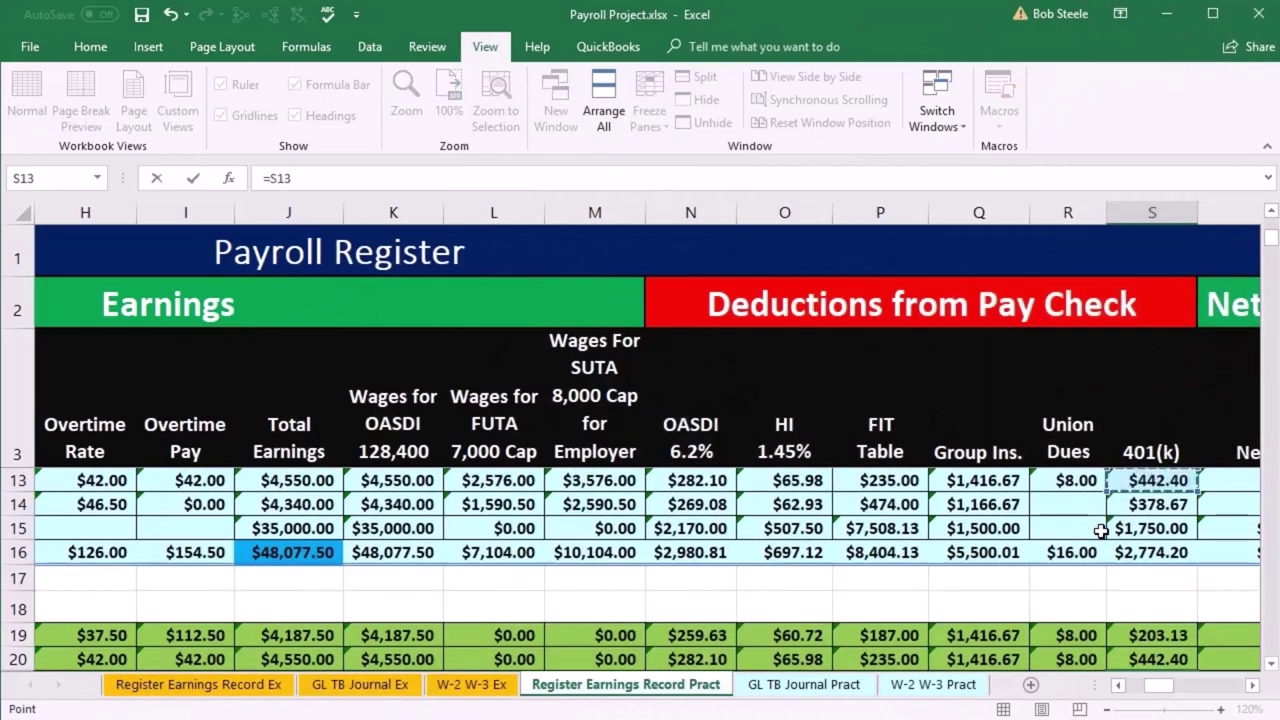
{"action": "key", "text": "Tab"}
Step: Calculate net pay in T21 as total earnings less all deductions with =J21-SUM(N21:S21)
{"action": "key", "text": "Down"}
{"action": "key", "text": "Down"}
{"action": "key", "text": "Down"}
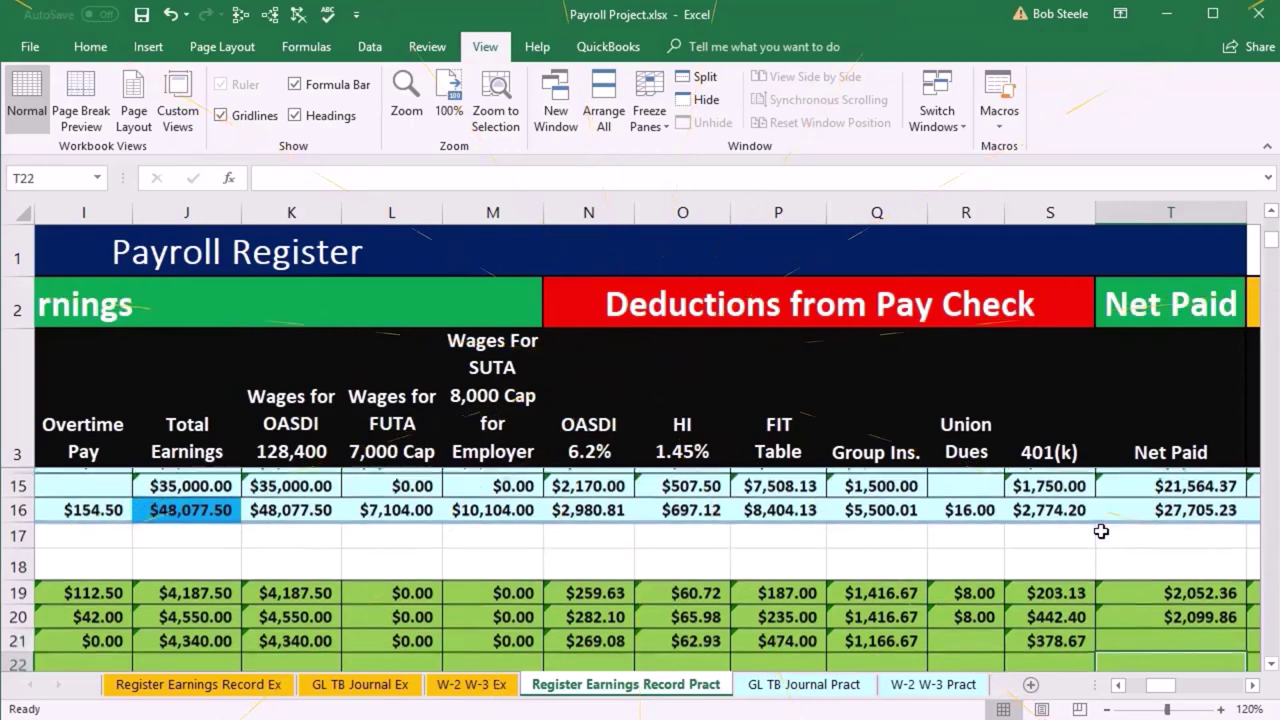
{"action": "key", "text": "Down"}
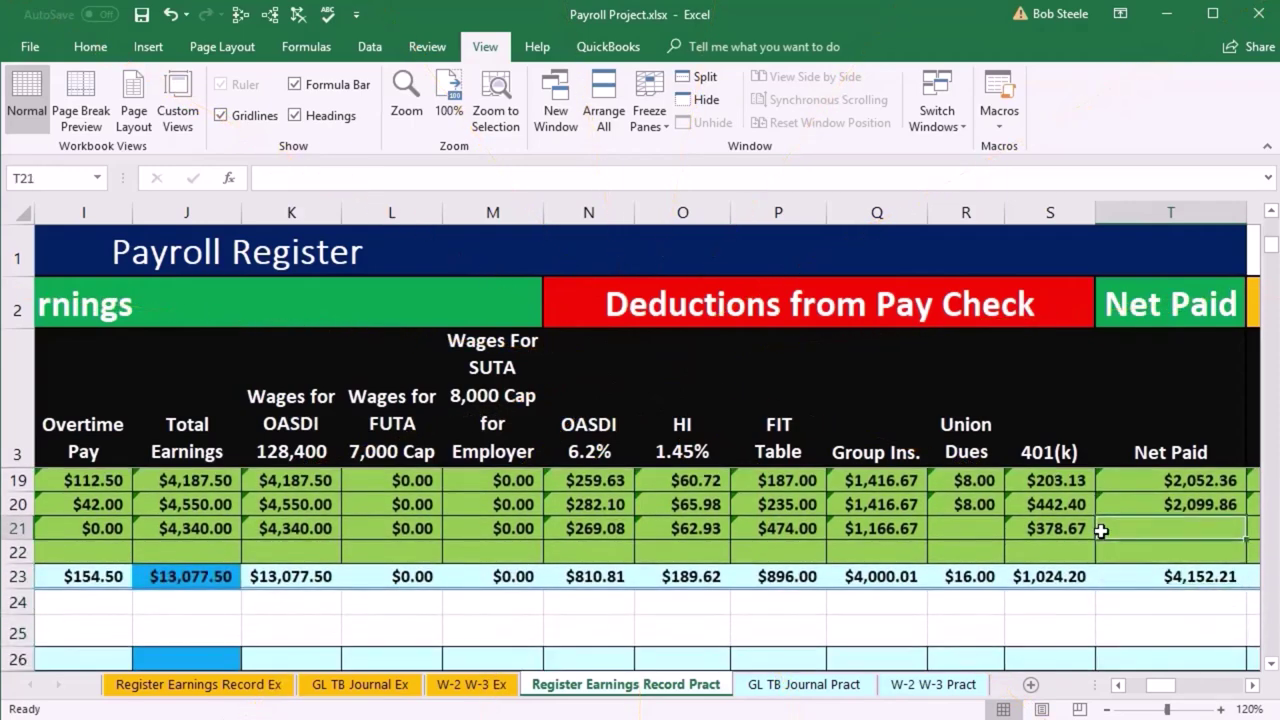
{"action": "type", "text": "="}
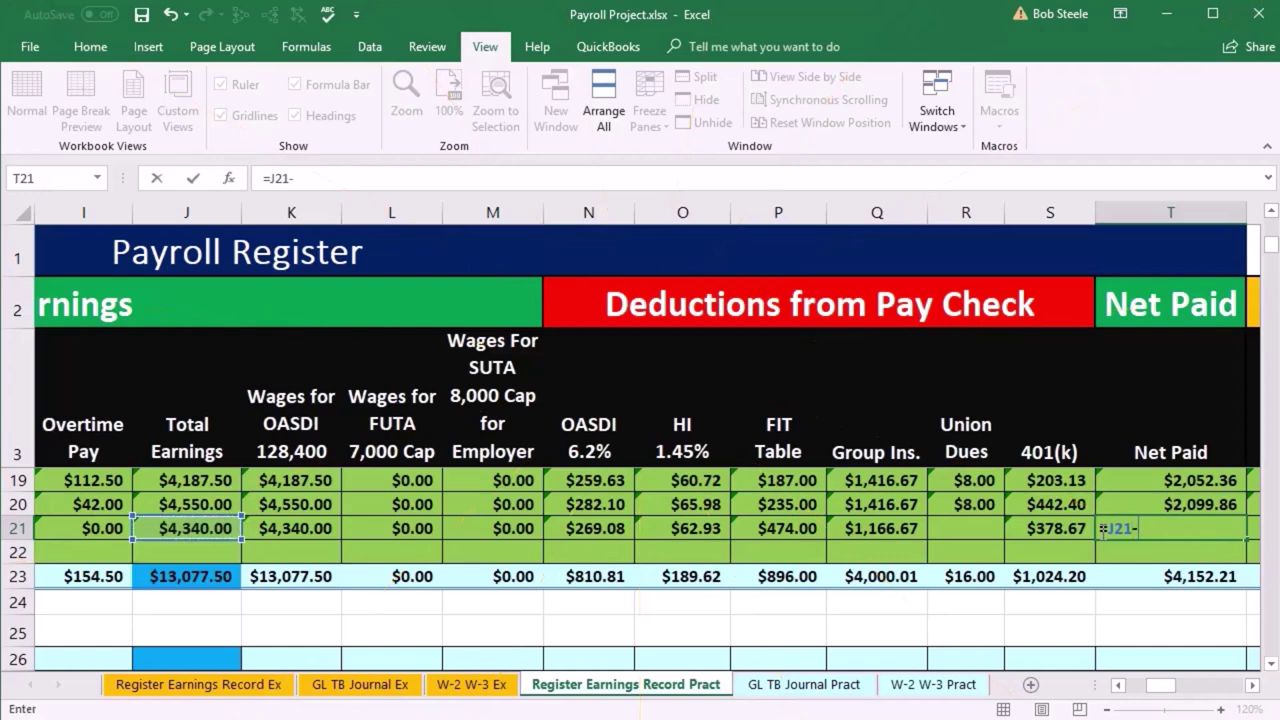
{"action": "type", "text": "sum"}
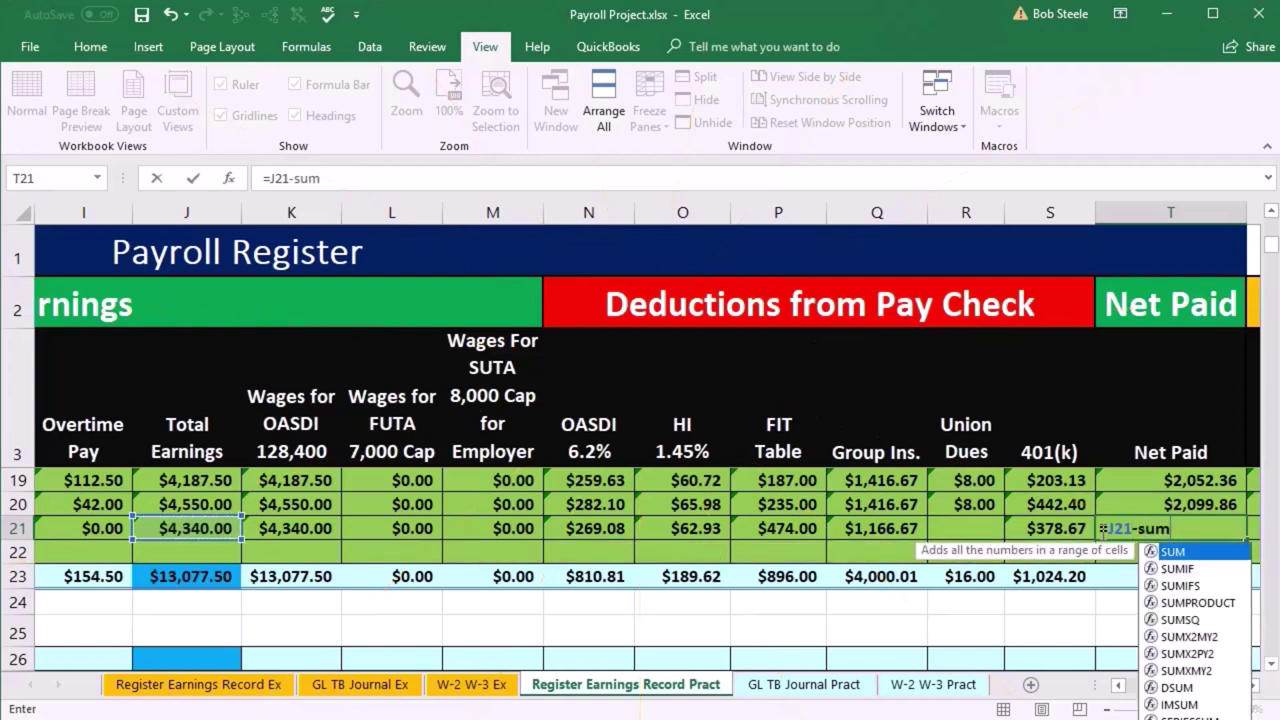
{"action": "type", "text": "("}
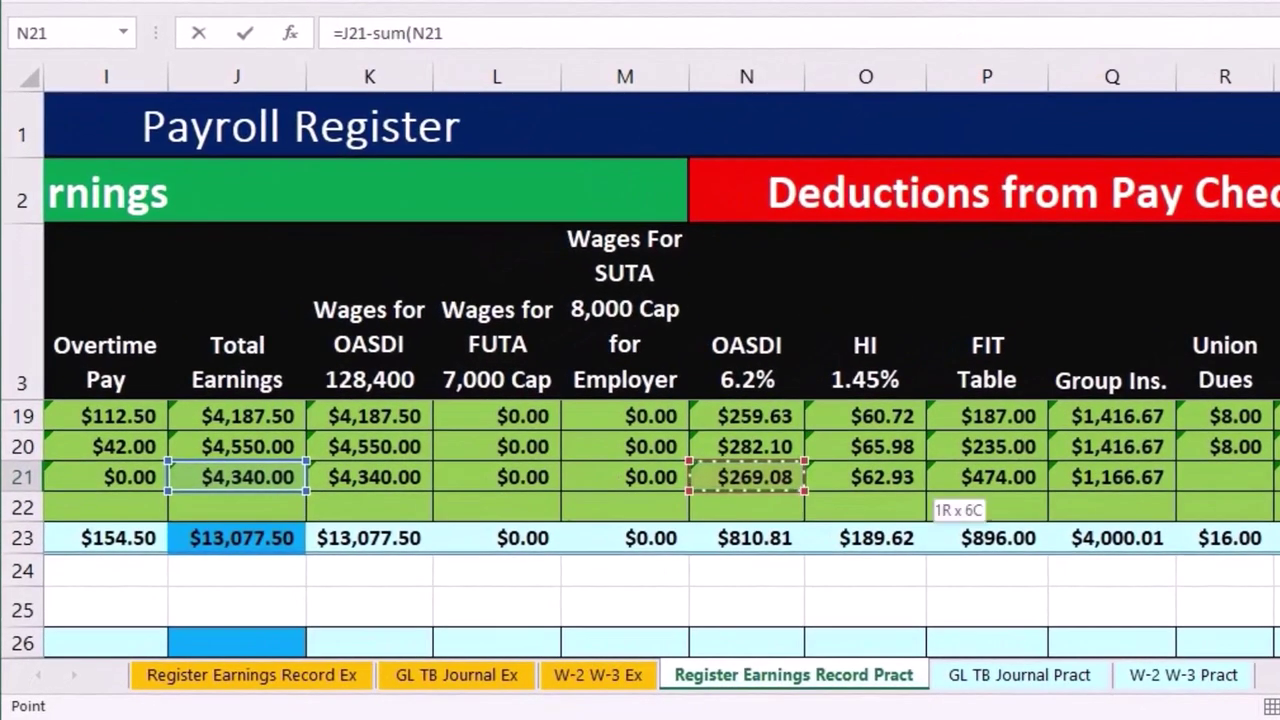
{"action": "left_click_drag", "start_coordinate": [589, 528], "coordinate": [805, 530]}
{"action": "left_click_drag", "start_coordinate": [1046, 492], "coordinate": [1175, 492]}
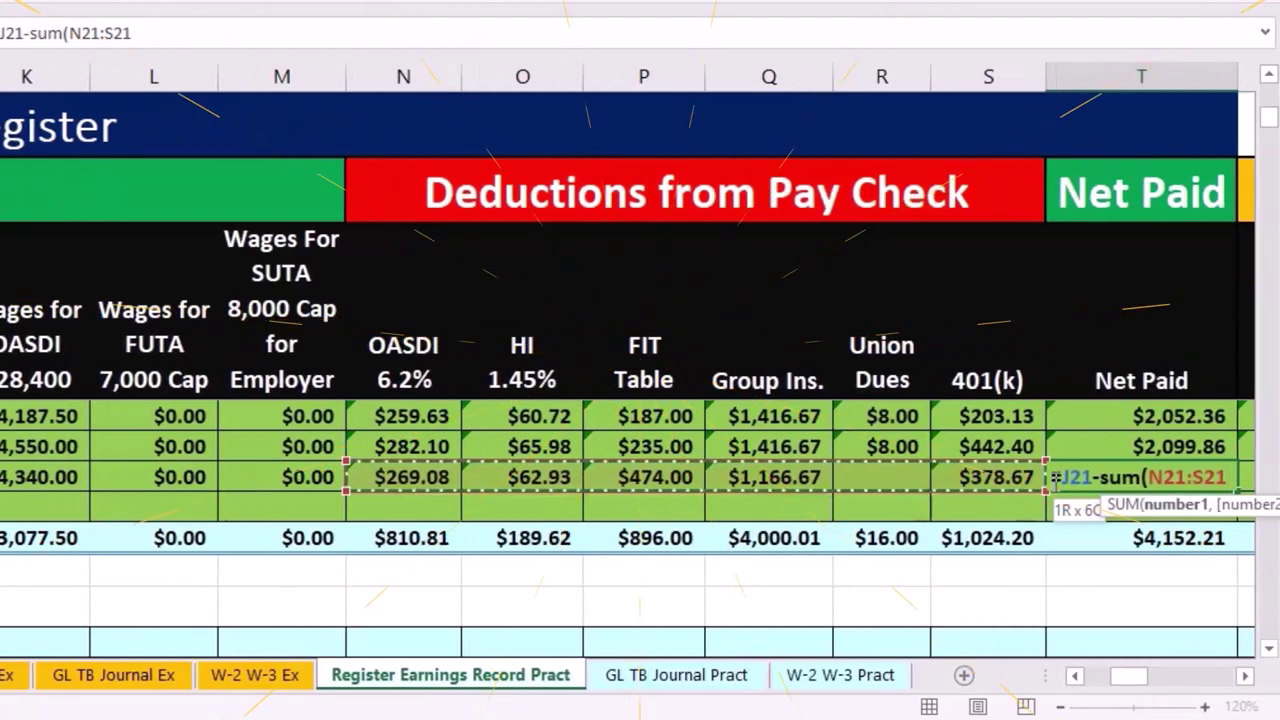
{"action": "left_click_drag", "start_coordinate": [1055, 482], "coordinate": [1055, 482]}
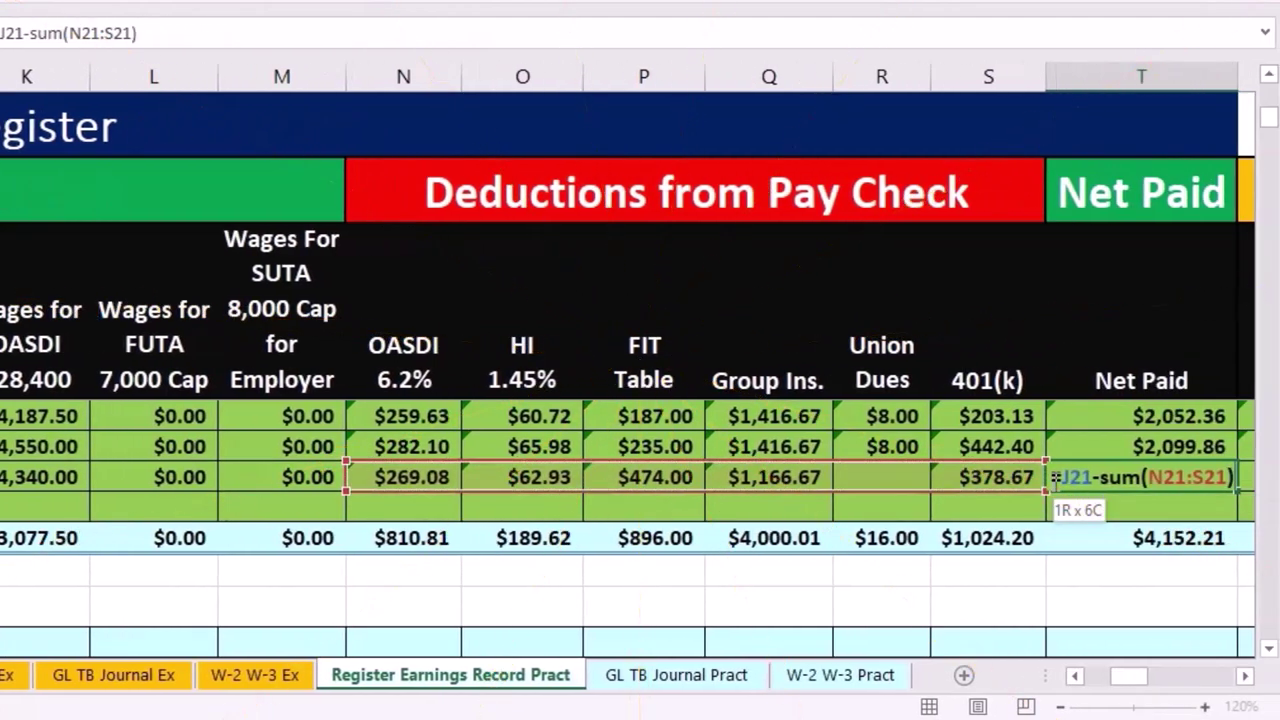
{"action": "key", "text": "ctrl+Return"}
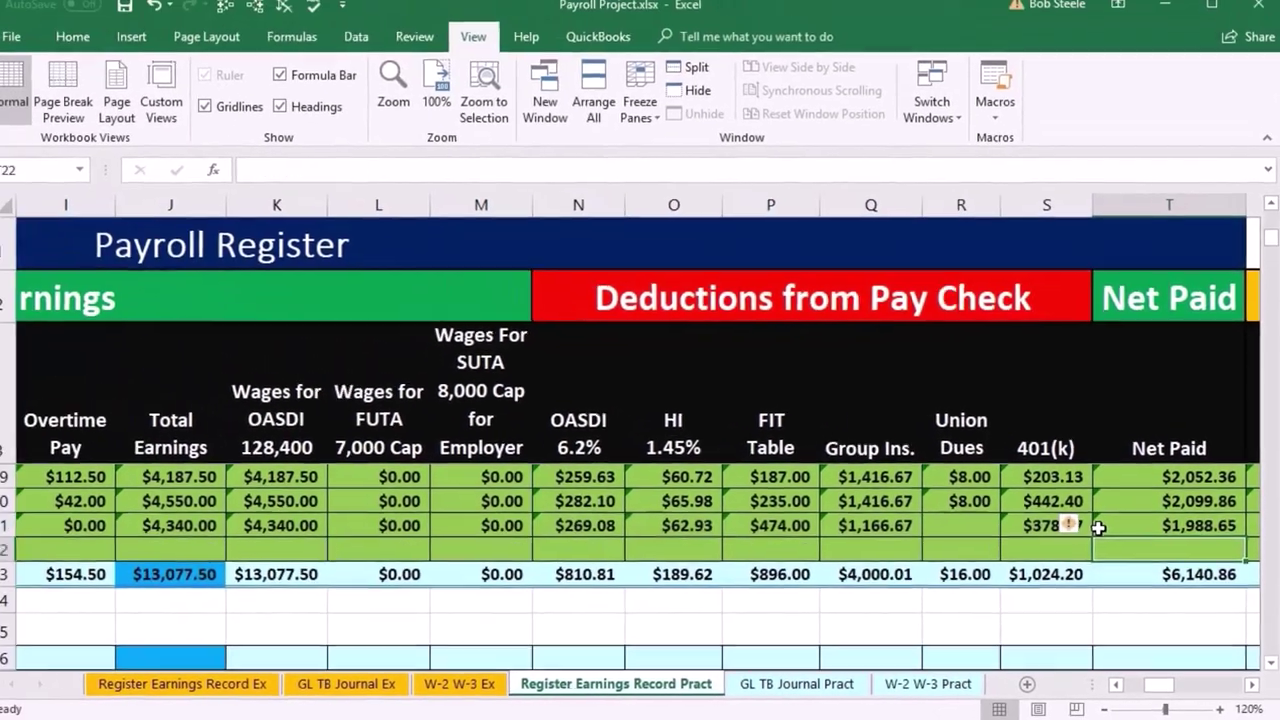
Step: Calculate the employer's OASDI tax in U21 with =K21*.062
{"action": "key", "text": "Right"}
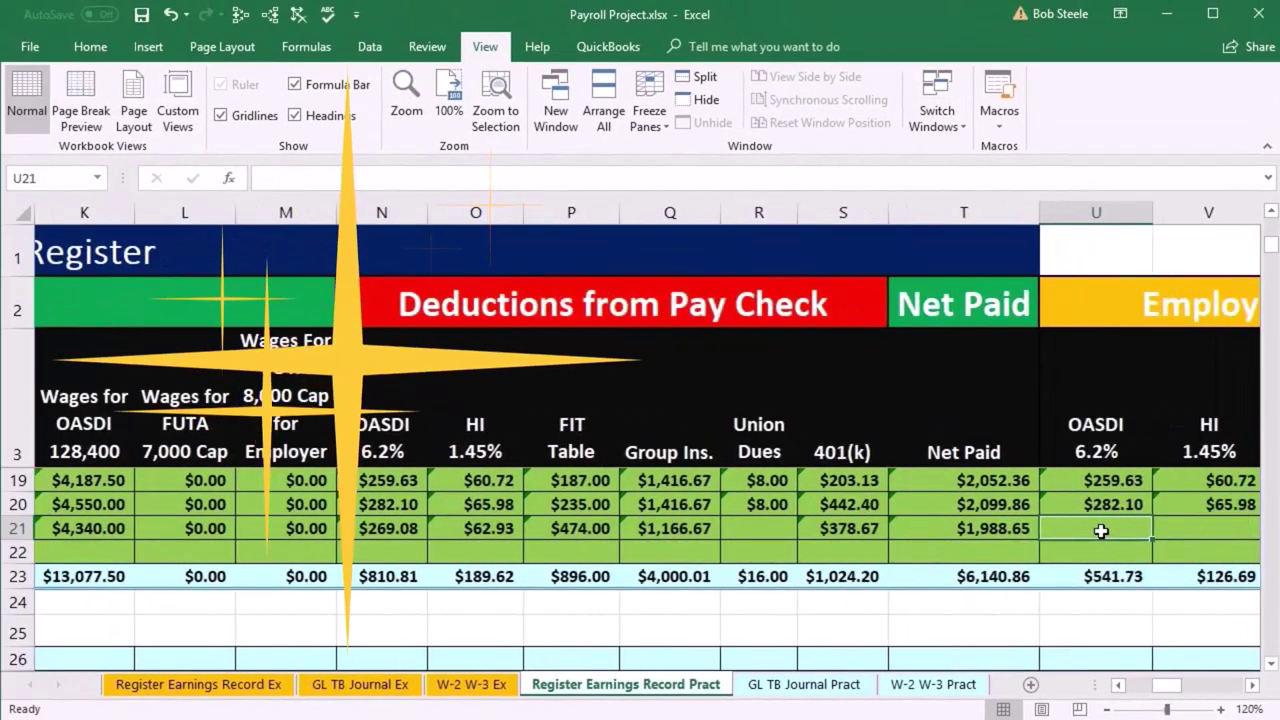
{"action": "type", "text": "="}
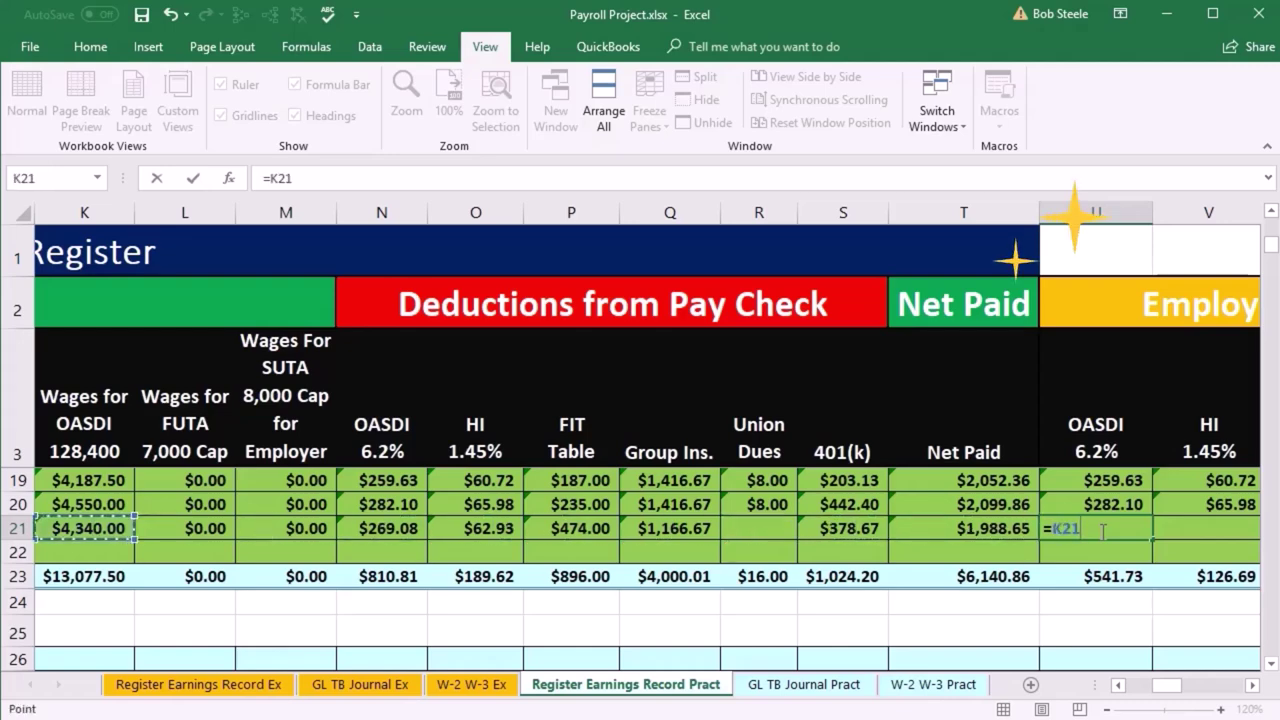
{"action": "type", "text": "*.06"}
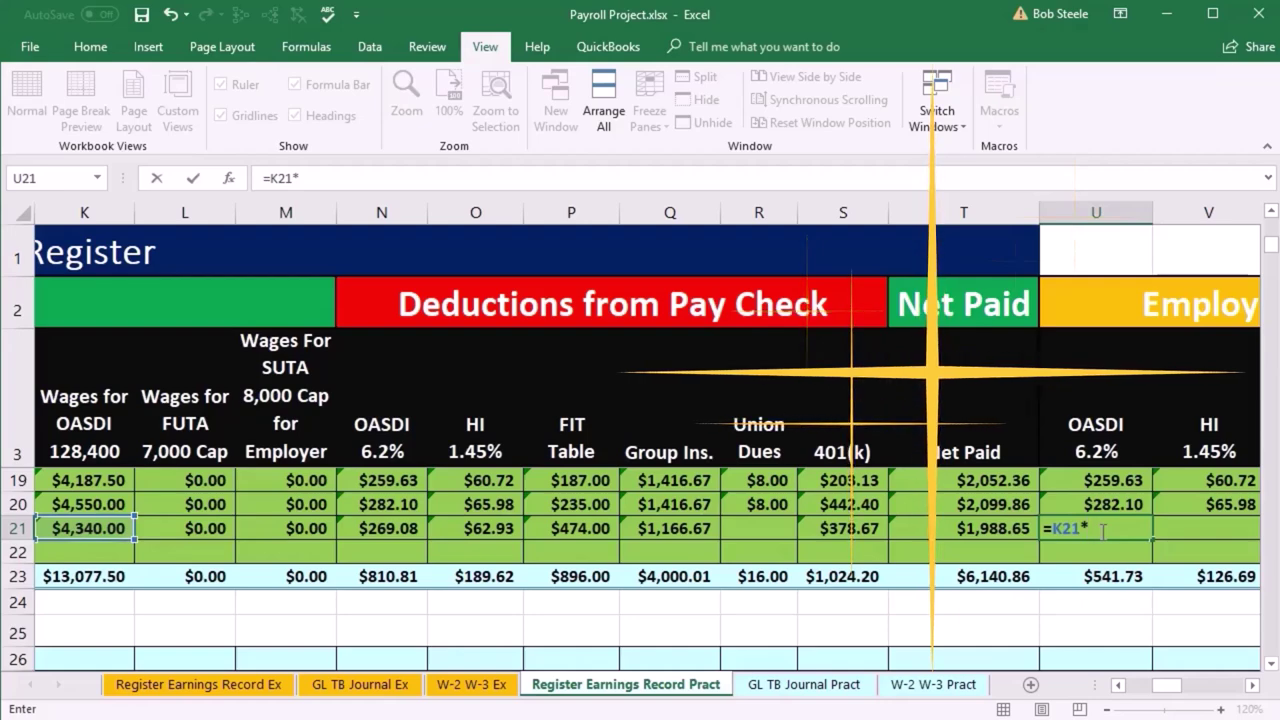
{"action": "type", "text": "2"}
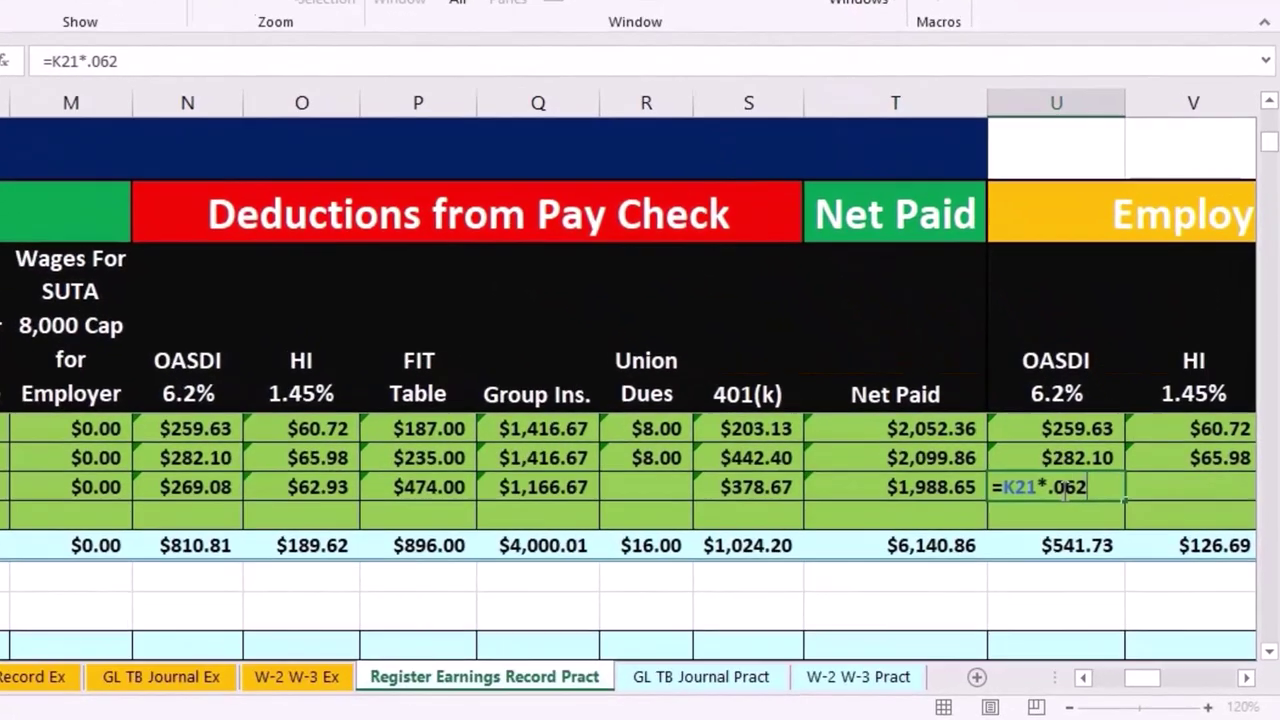
{"action": "left_click", "coordinate": [1200, 530]}
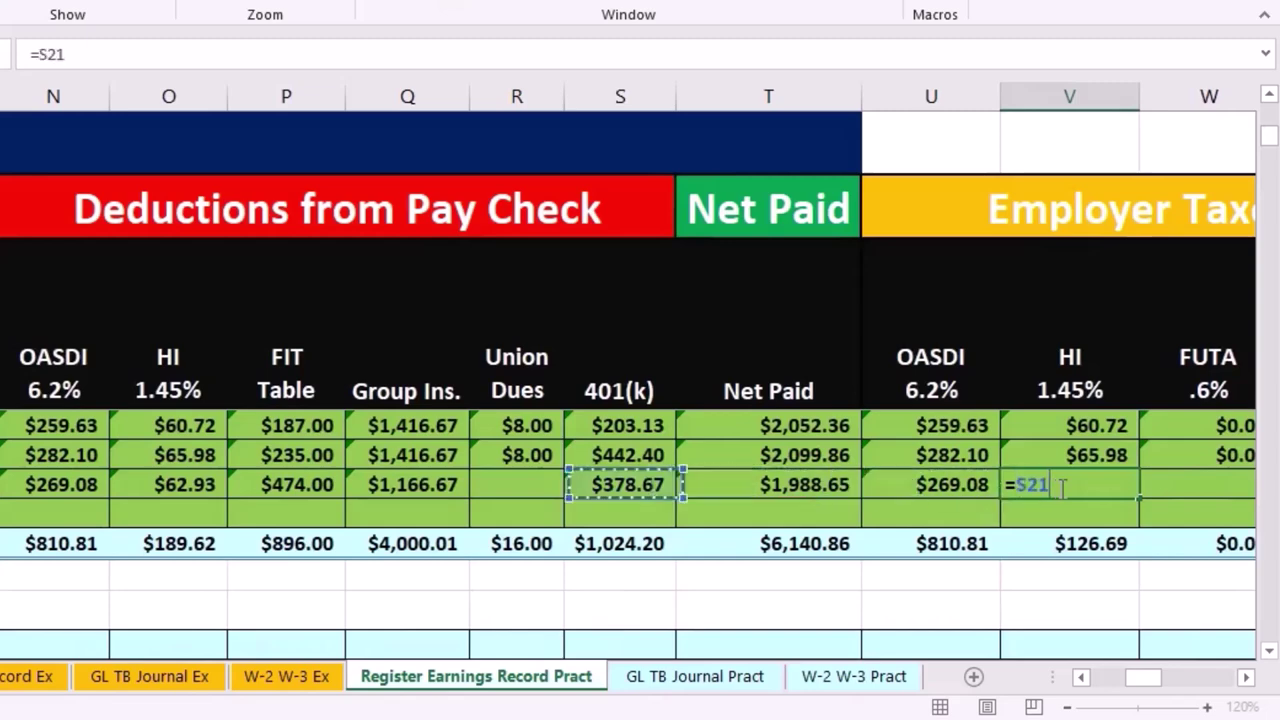
Step: Calculate the employer's HI tax in V21 as total earnings times 1.45% with =J21*.0145, accepting the suggested formula correction
{"action": "key", "text": "Left"}
{"action": "key", "text": "Left"}
{"action": "key", "text": "Left"}
{"action": "key", "text": "Left"}
{"action": "key", "text": "Left"}
{"action": "key", "text": "Left"}
{"action": "key", "text": "Left"}
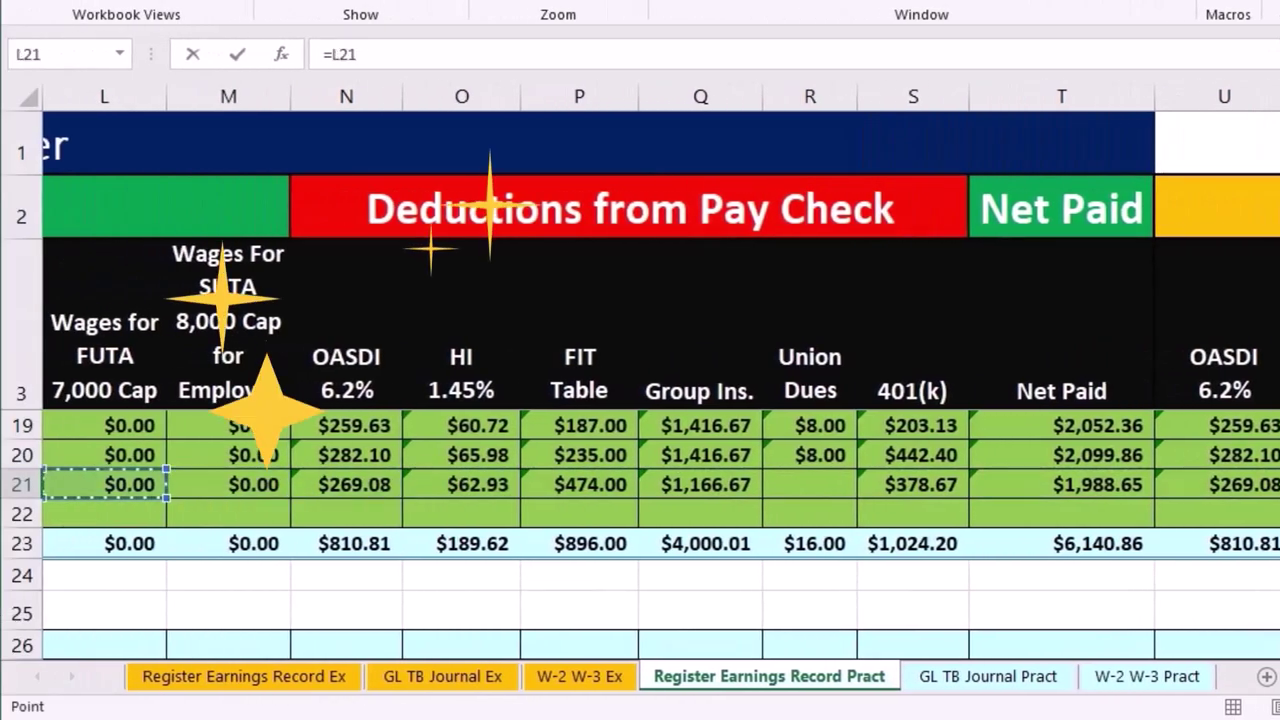
{"action": "key", "text": "Left"}
{"action": "key", "text": "Left"}
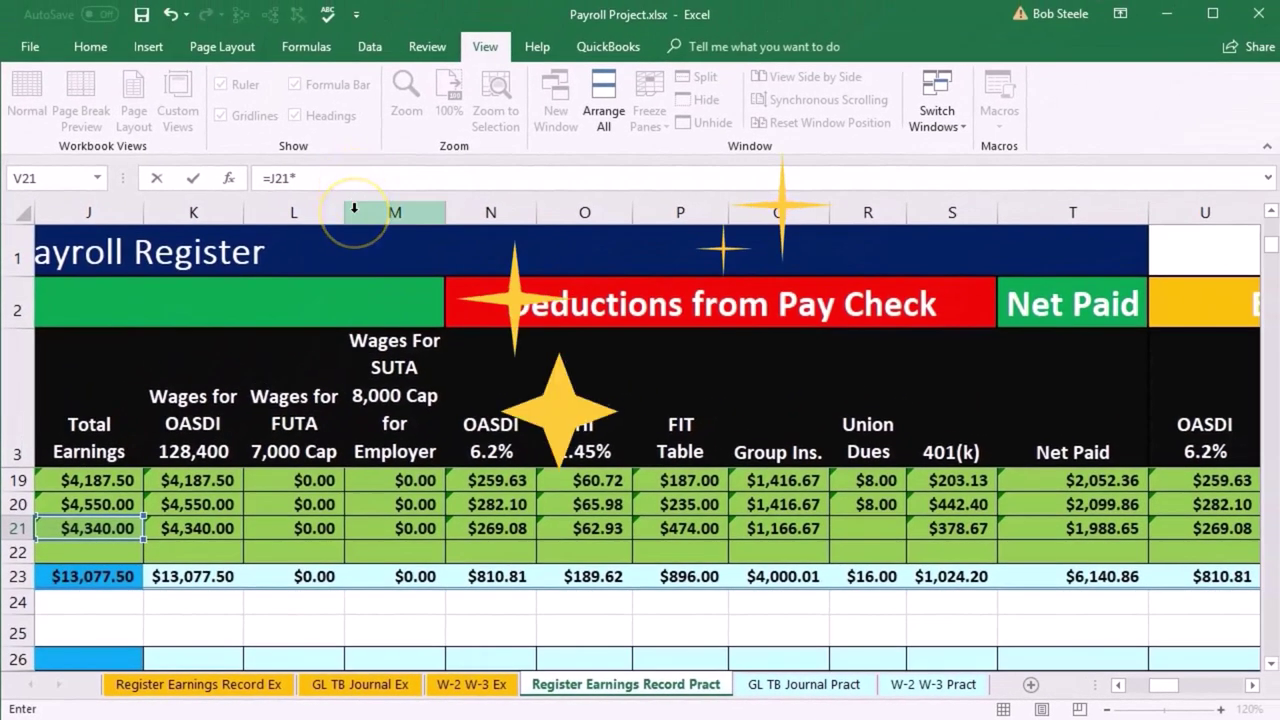
{"action": "type", "text": "*.015"}
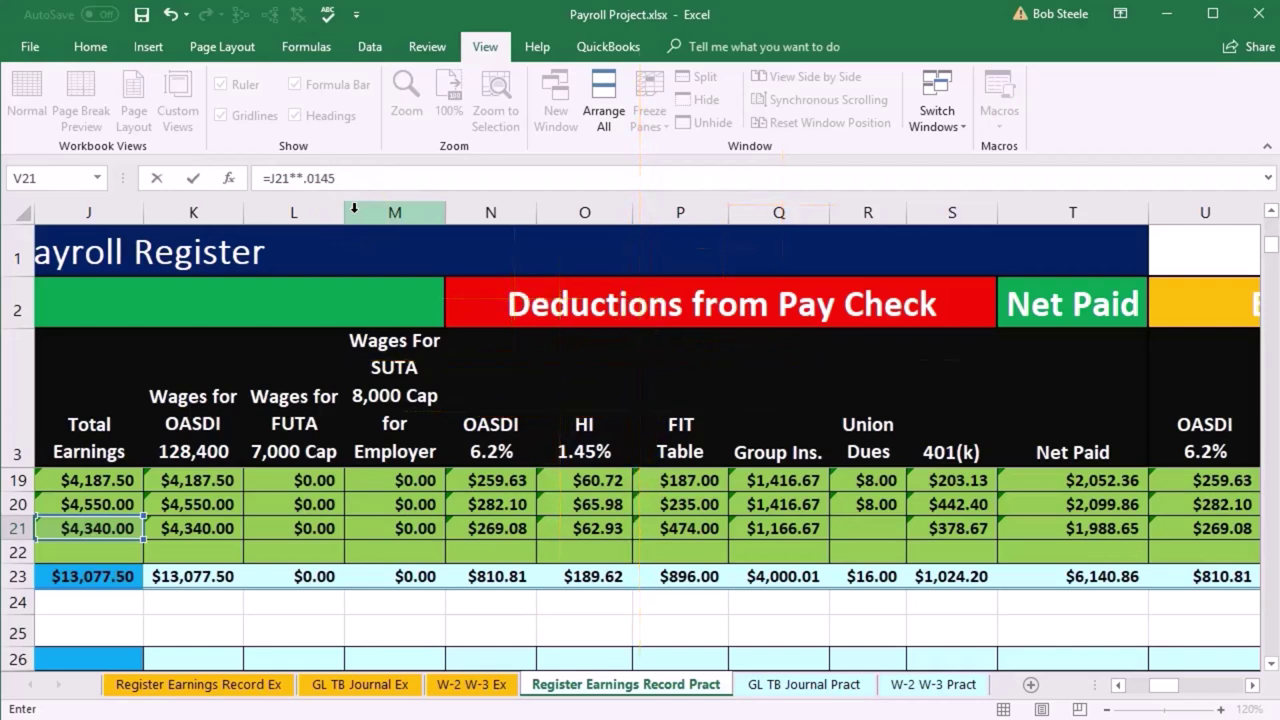
{"action": "key", "text": "Return"}
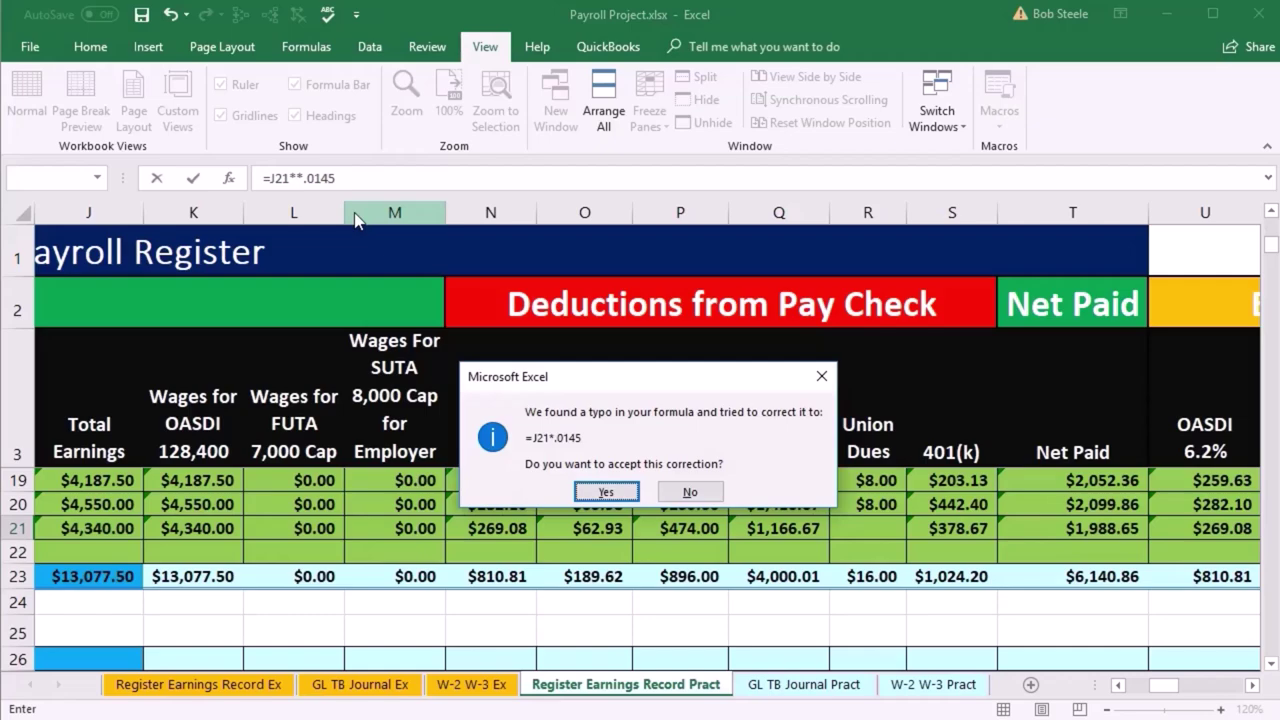
{"action": "key", "text": "Tab"}
{"action": "key", "text": "Return"}
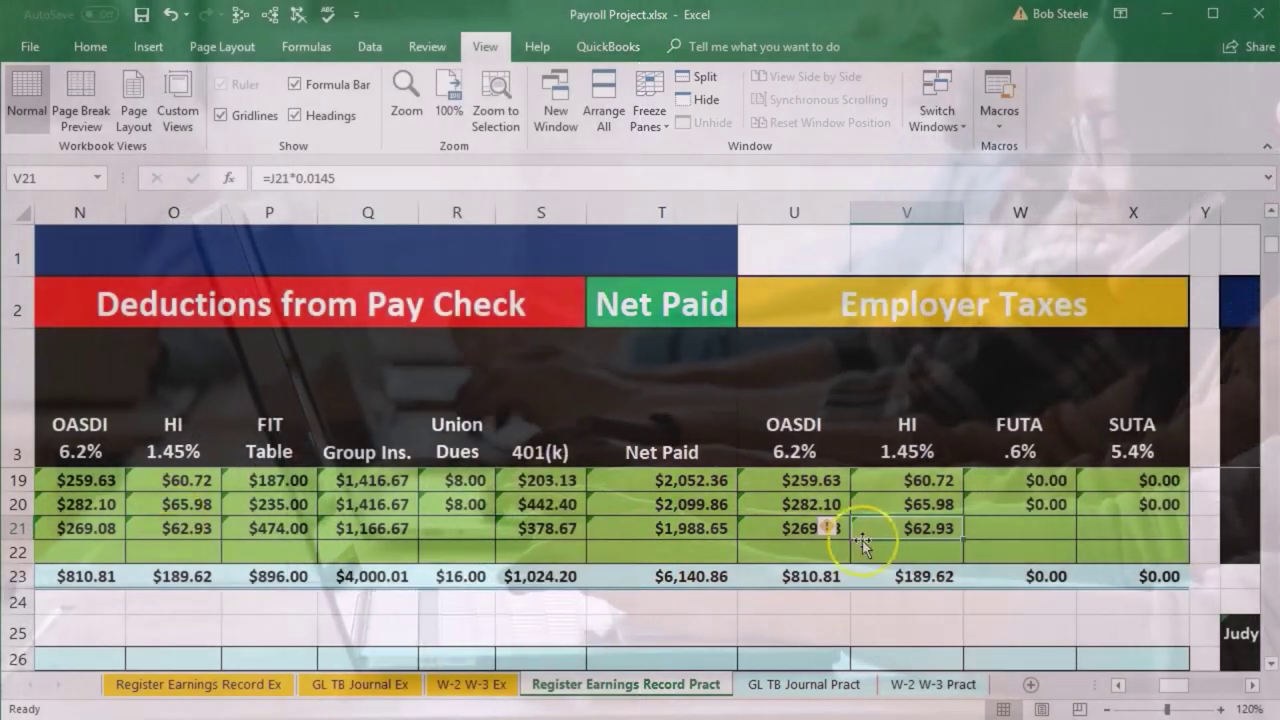
Step: Calculate the employer's FUTA tax in W21 from the capped FUTA wages with =L21*.006
{"action": "left_click", "coordinate": [1051, 530]}
{"action": "type", "text": "="}
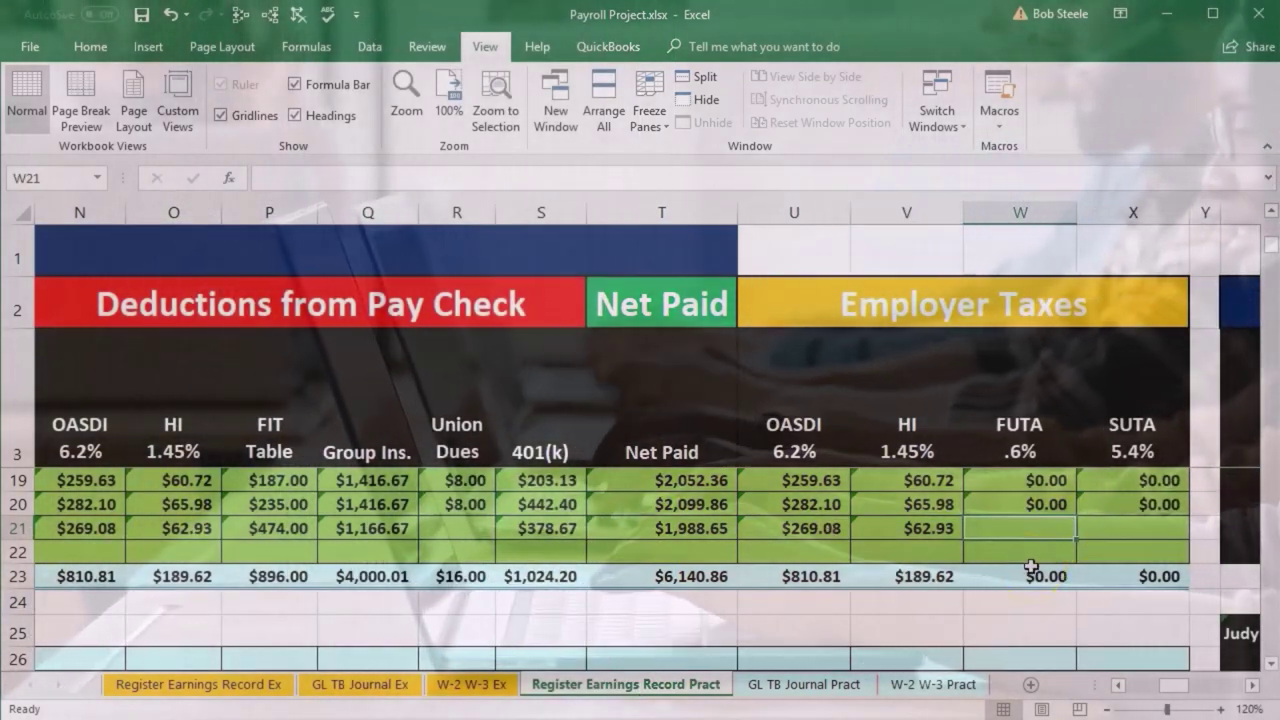
{"action": "key", "text": "Left"}
{"action": "key", "text": "Left"}
{"action": "key", "text": "Left"}
{"action": "key", "text": "Left"}
{"action": "key", "text": "Left"}
{"action": "key", "text": "Left"}
{"action": "key", "text": "Left"}
{"action": "key", "text": "Left"}
{"action": "key", "text": "Left"}
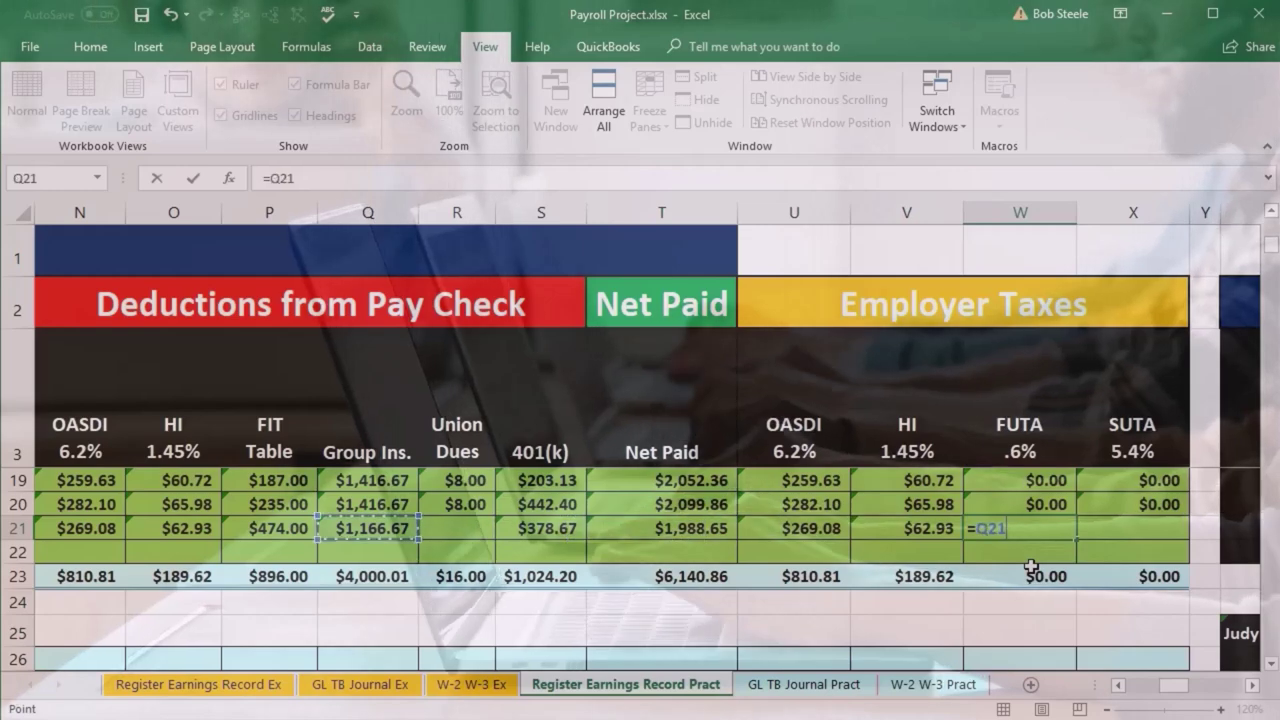
{"action": "key", "text": "Left"}
{"action": "key", "text": "Left"}
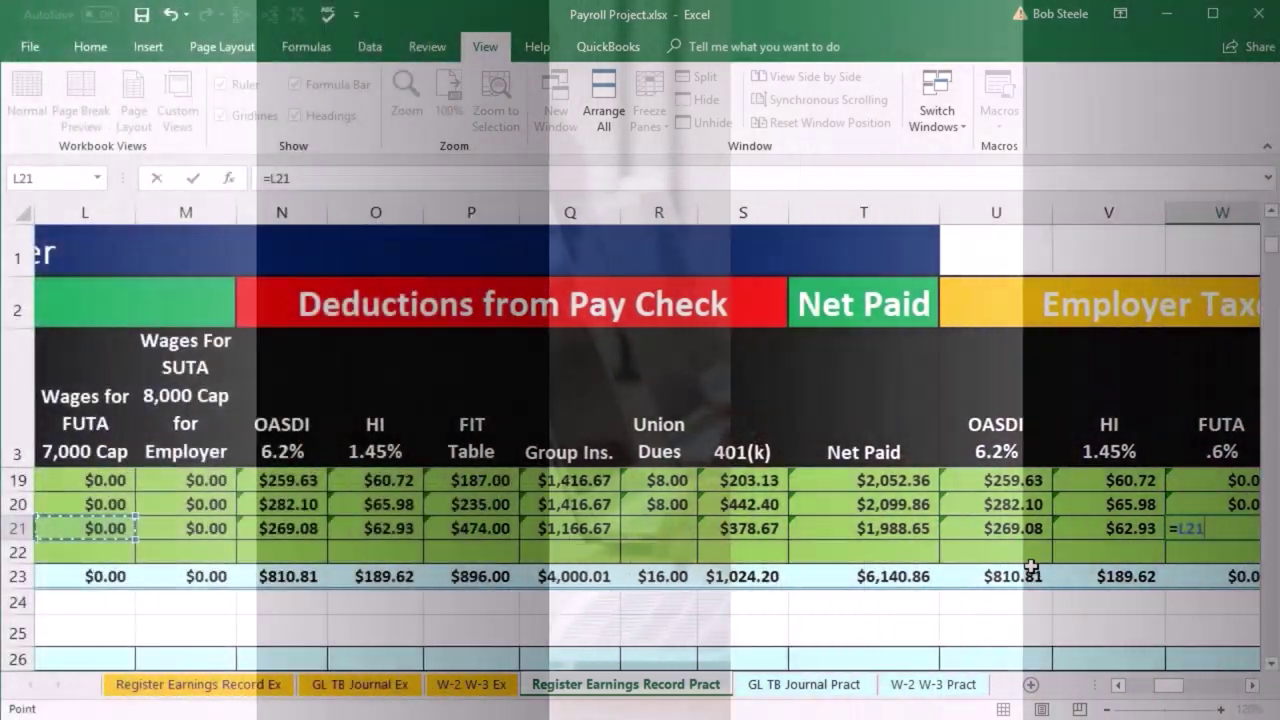
{"action": "type", "text": "*.006"}
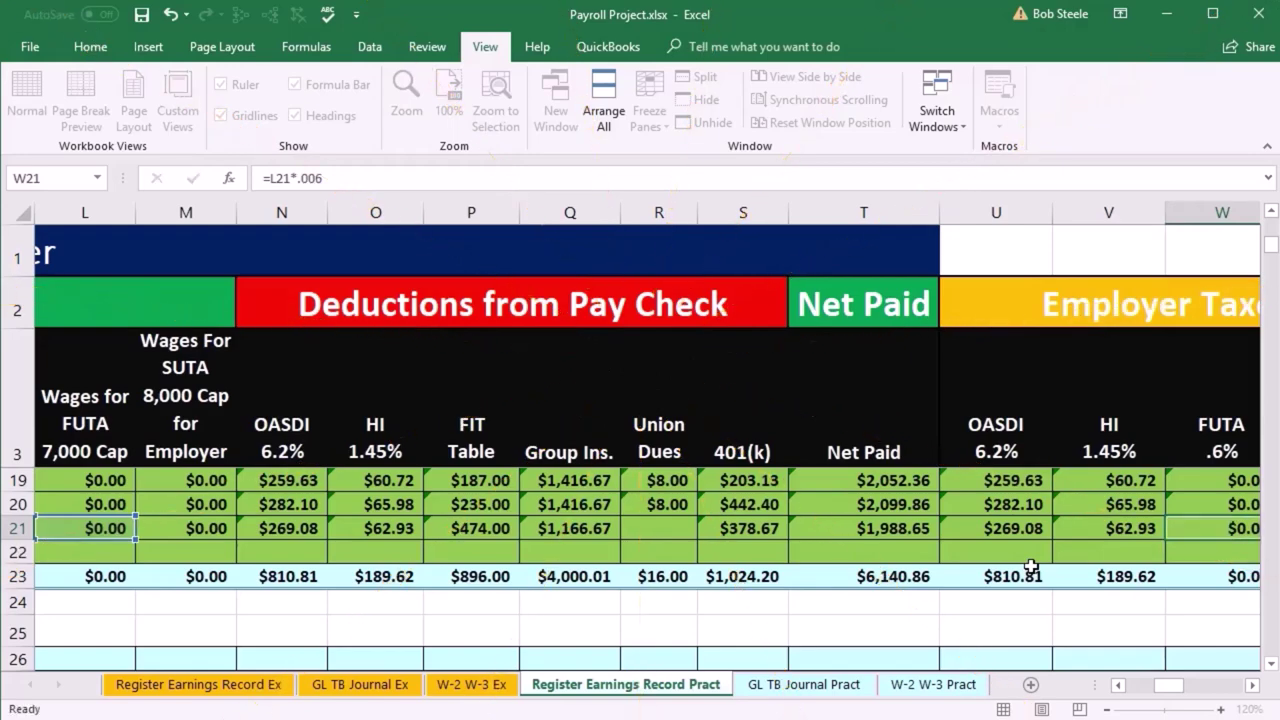
{"action": "key", "text": "Tab"}
Step: Calculate the employer's SUTA tax in X21 from the capped SUTA wages with =M21*.054
{"action": "type", "text": "="}
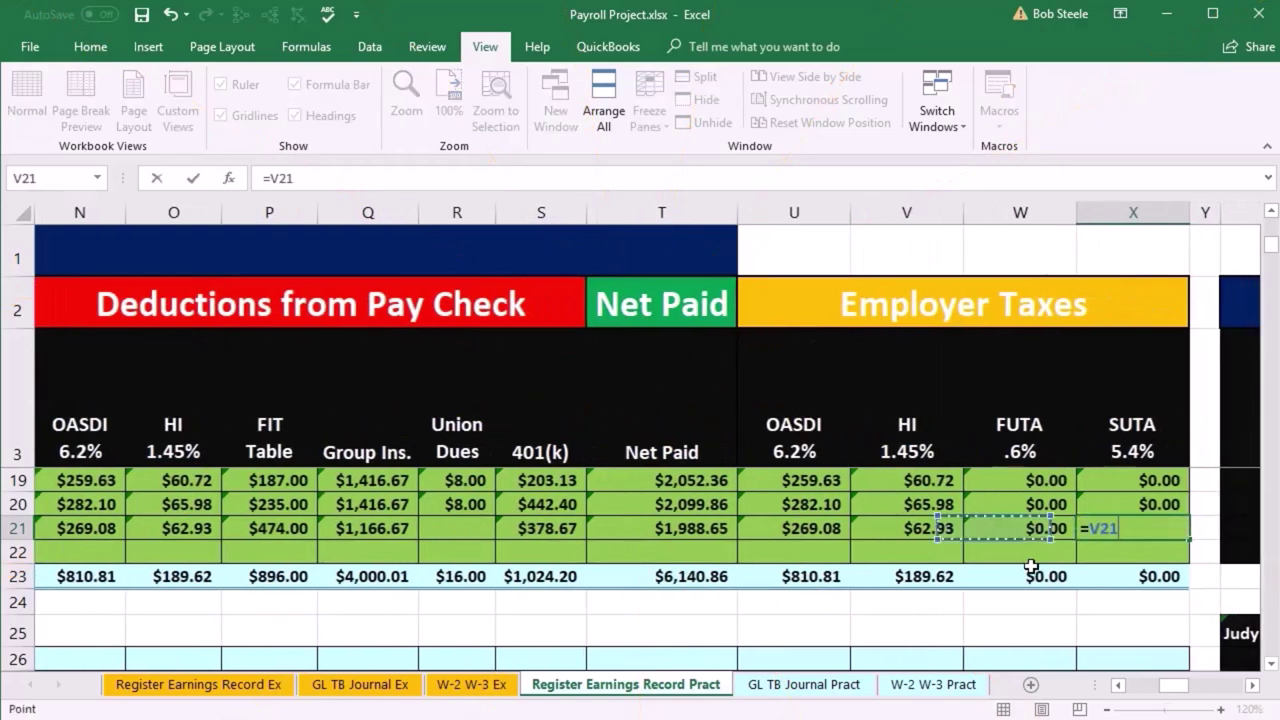
{"action": "key", "text": "Left"}
{"action": "key", "text": "Left"}
{"action": "key", "text": "Left"}
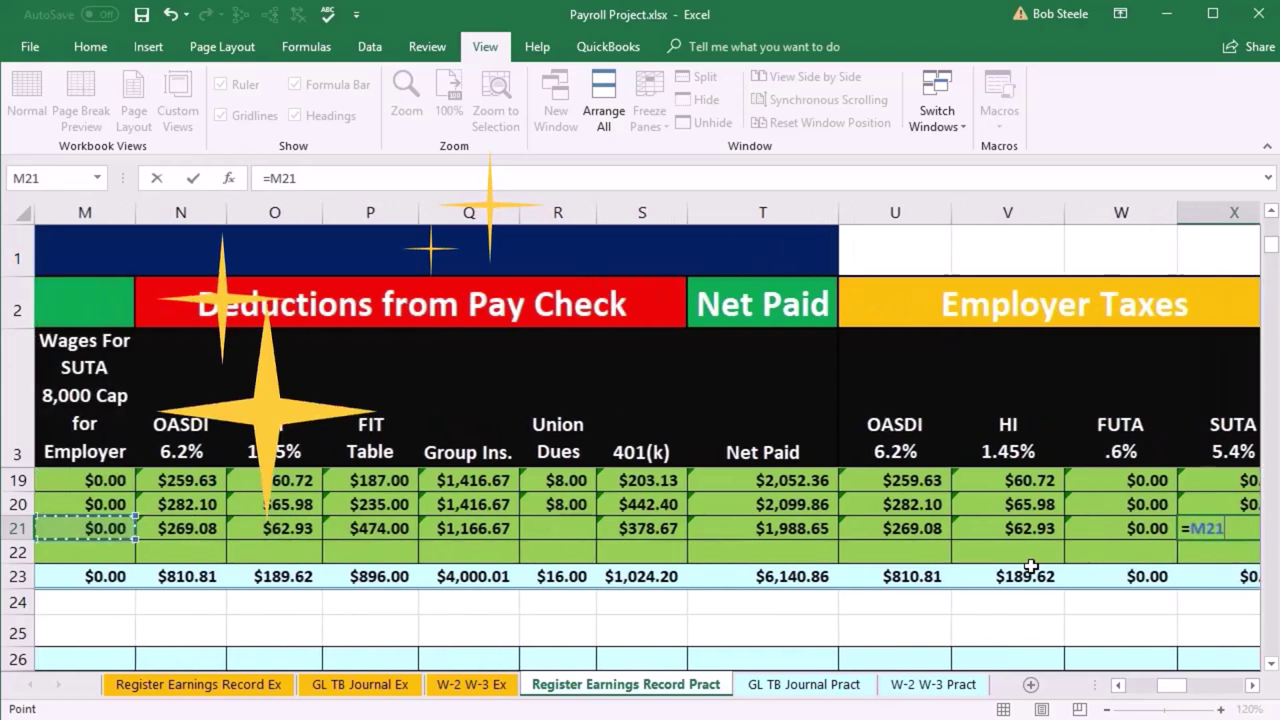
{"action": "type", "text": "*"}
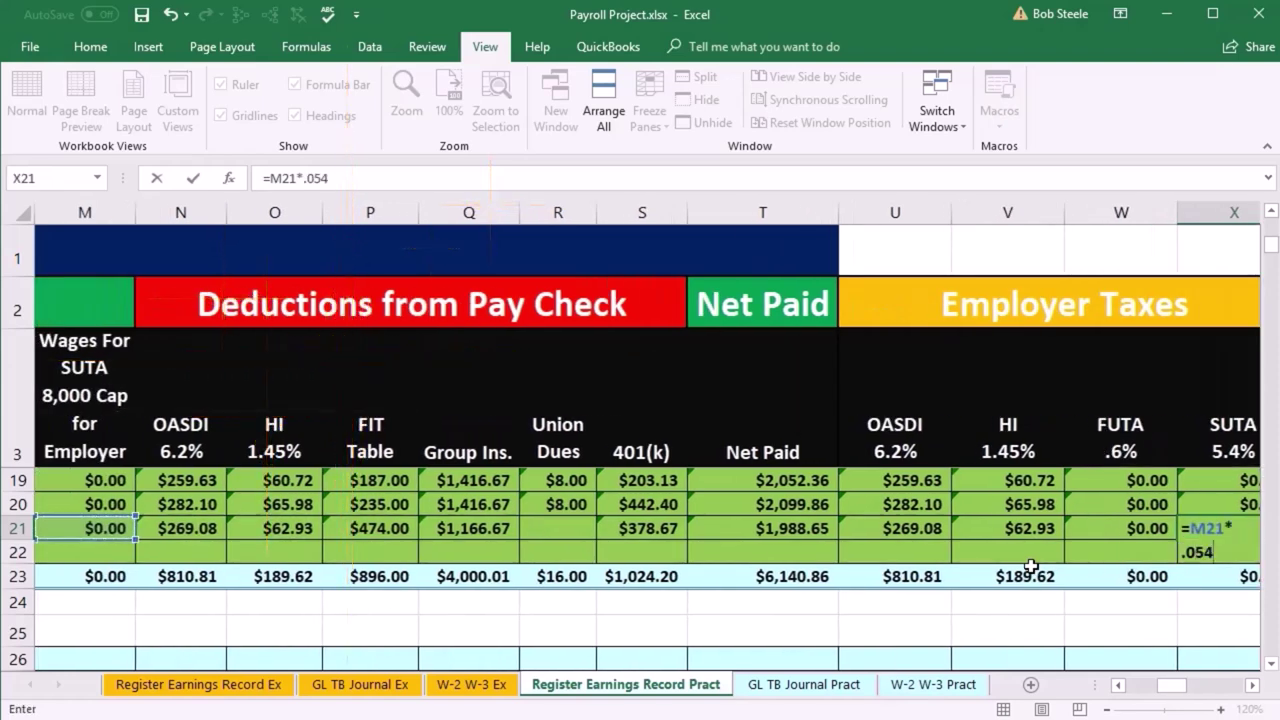
{"action": "key", "text": "Return"}
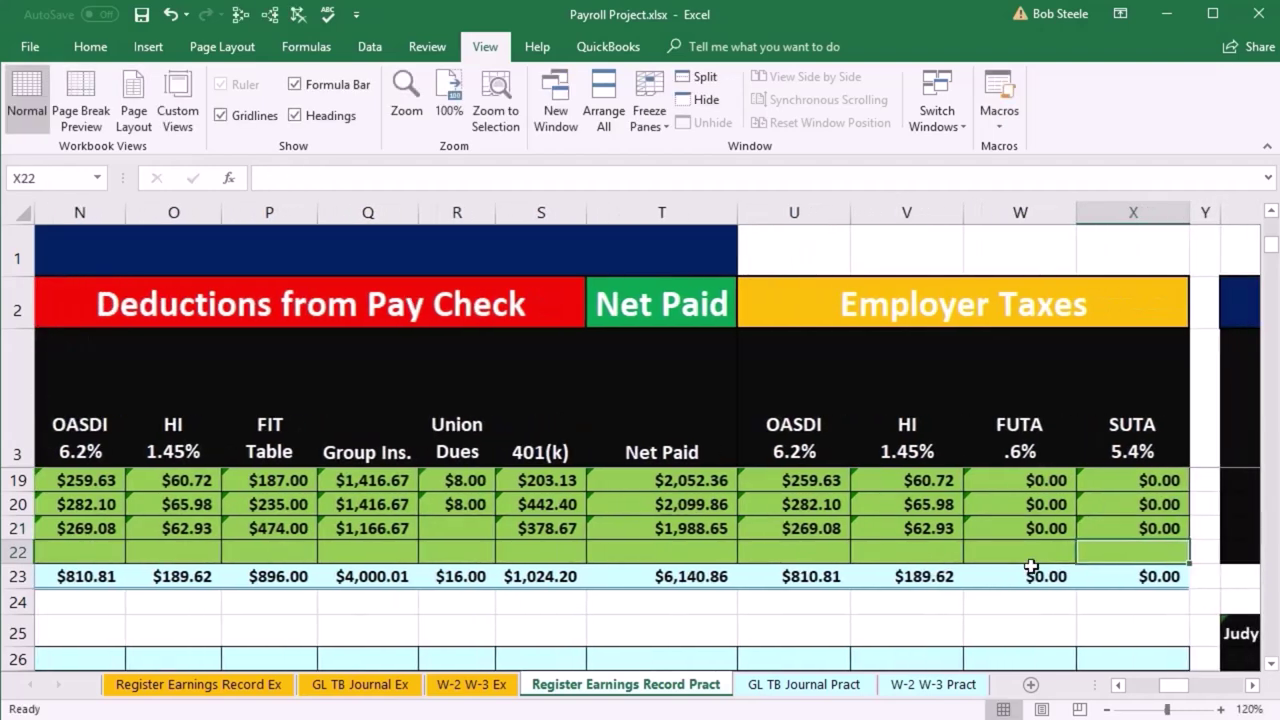
Step: Mark the last October employee as salaried by entering Sal under Regular Hours in D22
{"action": "key", "text": "Left"}
{"action": "key", "text": "Left"}
{"action": "key", "text": "Left"}
{"action": "key", "text": "Left"}
{"action": "key", "text": "Left"}
{"action": "key", "text": "Left"}
{"action": "key", "text": "Left"}
{"action": "key", "text": "Left"}
{"action": "key", "text": "Left"}
{"action": "key", "text": "Left"}
{"action": "key", "text": "Left"}
{"action": "key", "text": "Left"}
{"action": "key", "text": "Left"}
{"action": "key", "text": "Left"}
{"action": "key", "text": "Left"}
{"action": "key", "text": "Left"}
{"action": "key", "text": "Left"}
{"action": "key", "text": "Left"}
{"action": "key", "text": "Left"}
{"action": "key", "text": "Left"}
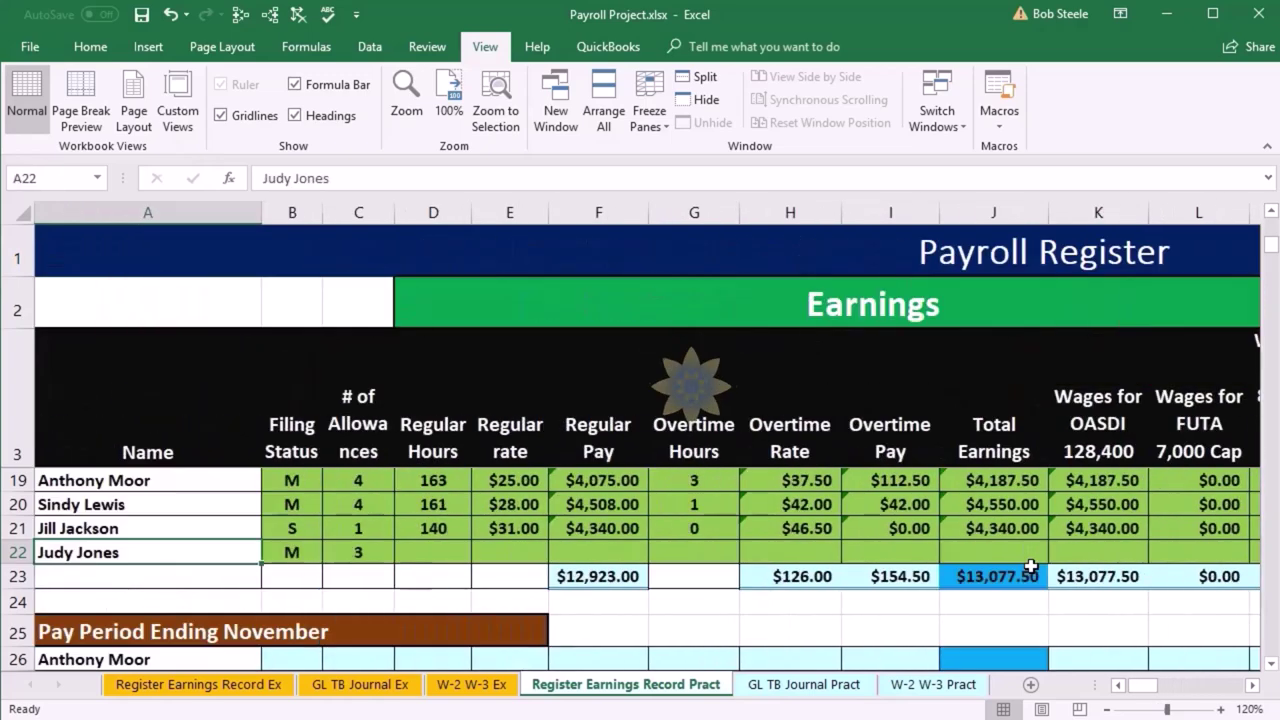
{"action": "key", "text": "Right"}
{"action": "key", "text": "Right"}
{"action": "key", "text": "Right"}
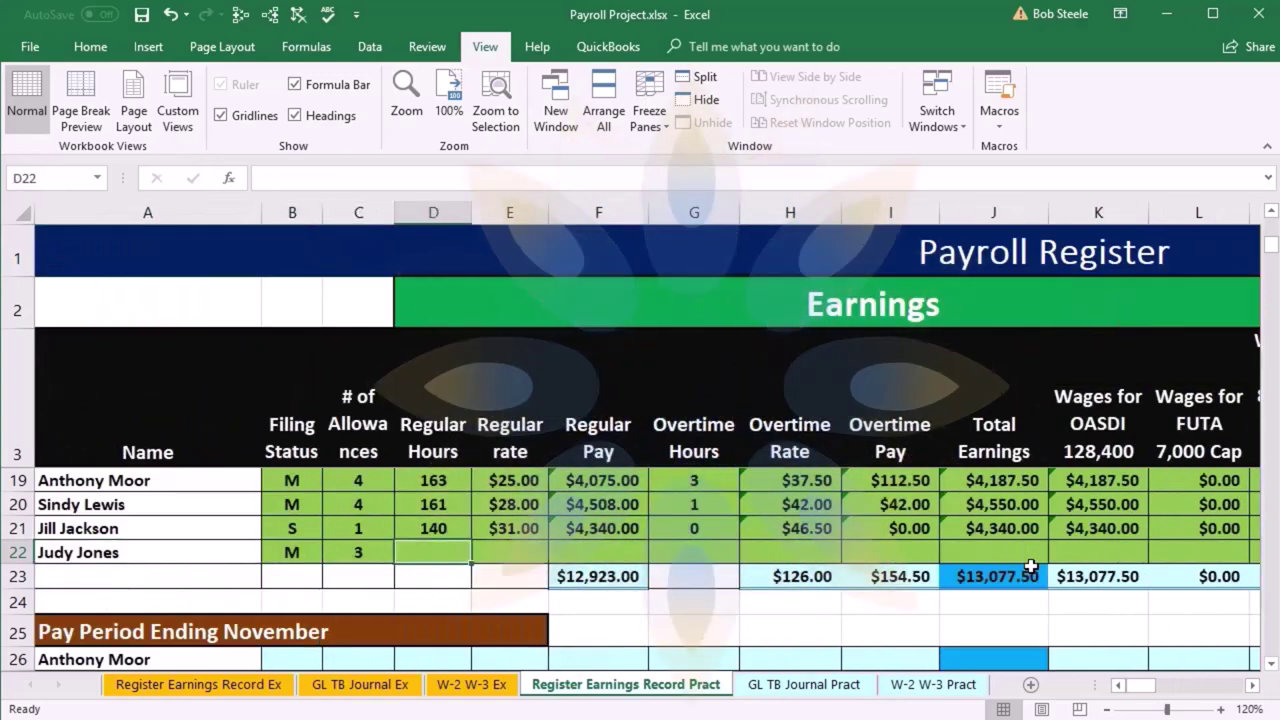
{"action": "key", "text": "Right"}
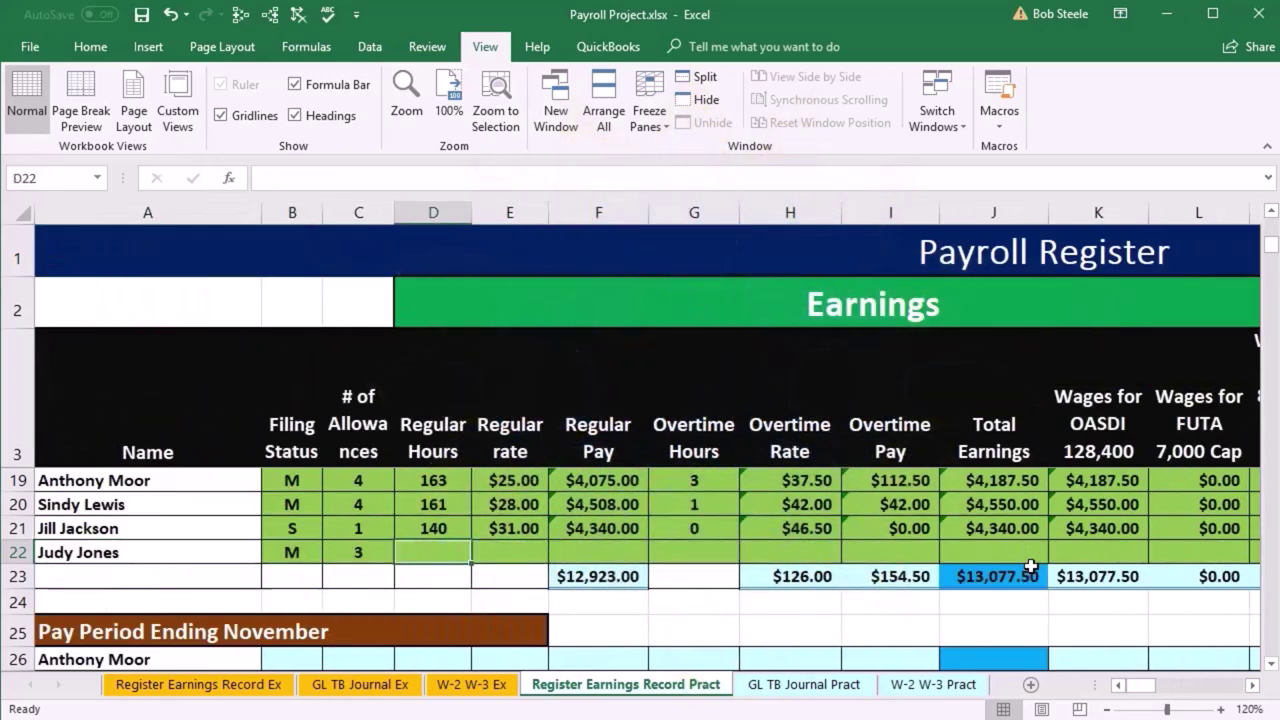
{"action": "type", "text": "Sal"}
Step: Enter the salaried employee's October regular pay of 35000 in F22, leaving the regular rate blank
{"action": "key", "text": "Right"}
{"action": "key", "text": "Right"}
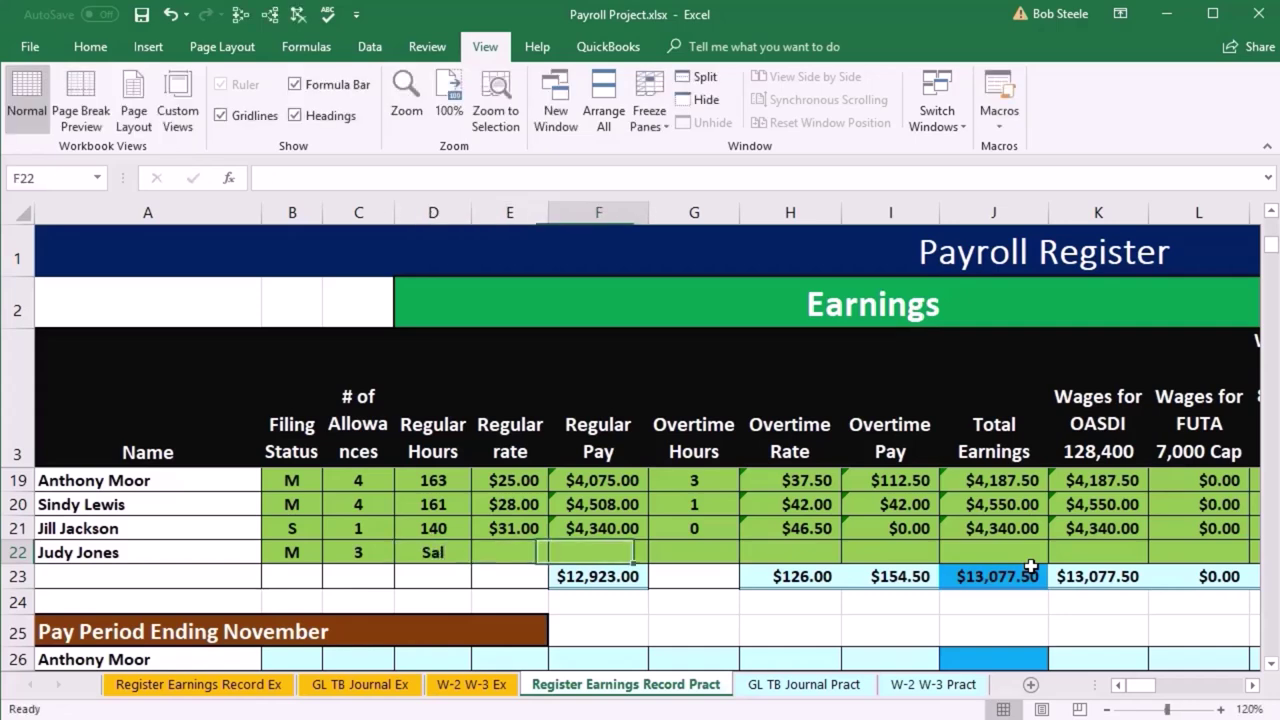
{"action": "type", "text": "35"}
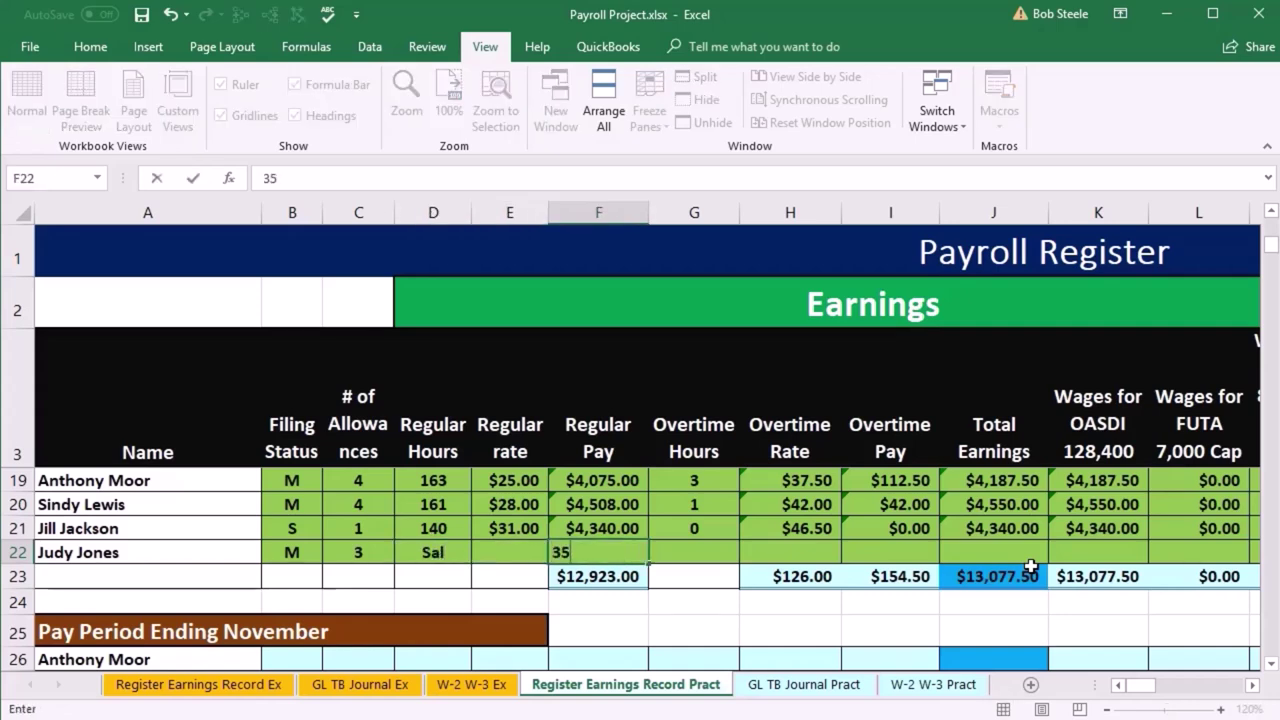
{"action": "key", "text": "Right"}
{"action": "key", "text": "Right"}
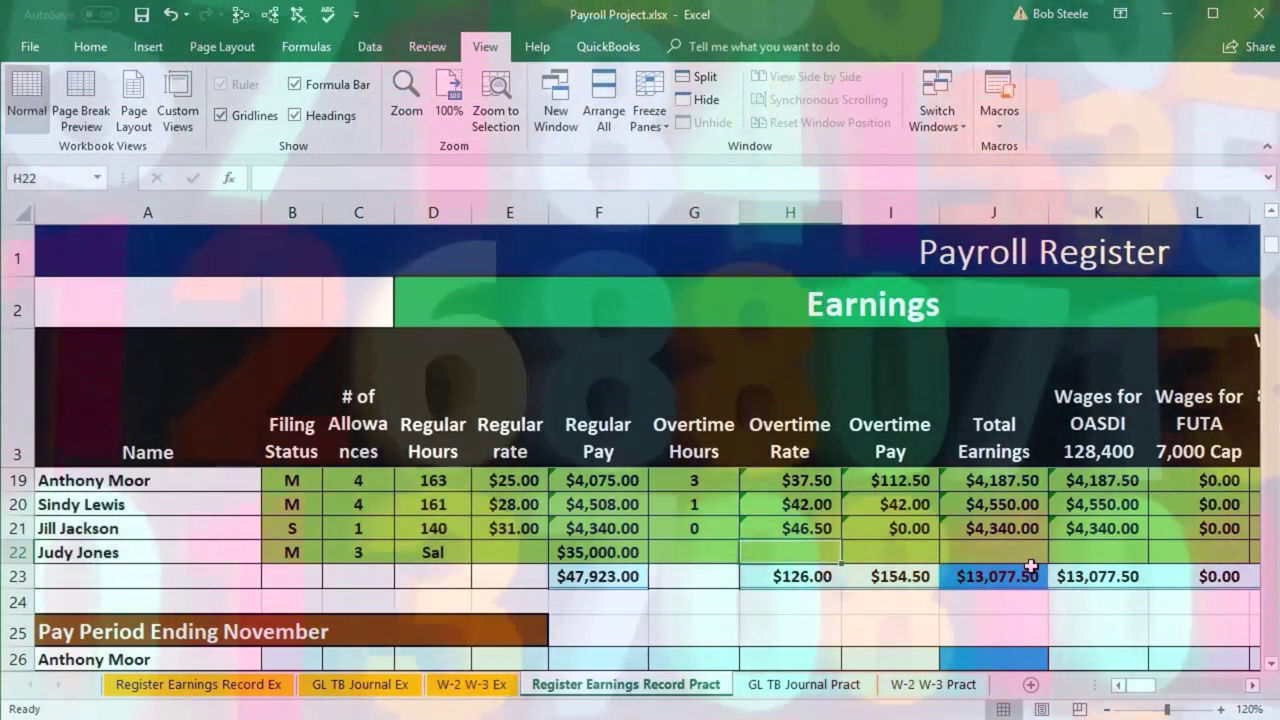
{"action": "key", "text": "Right"}
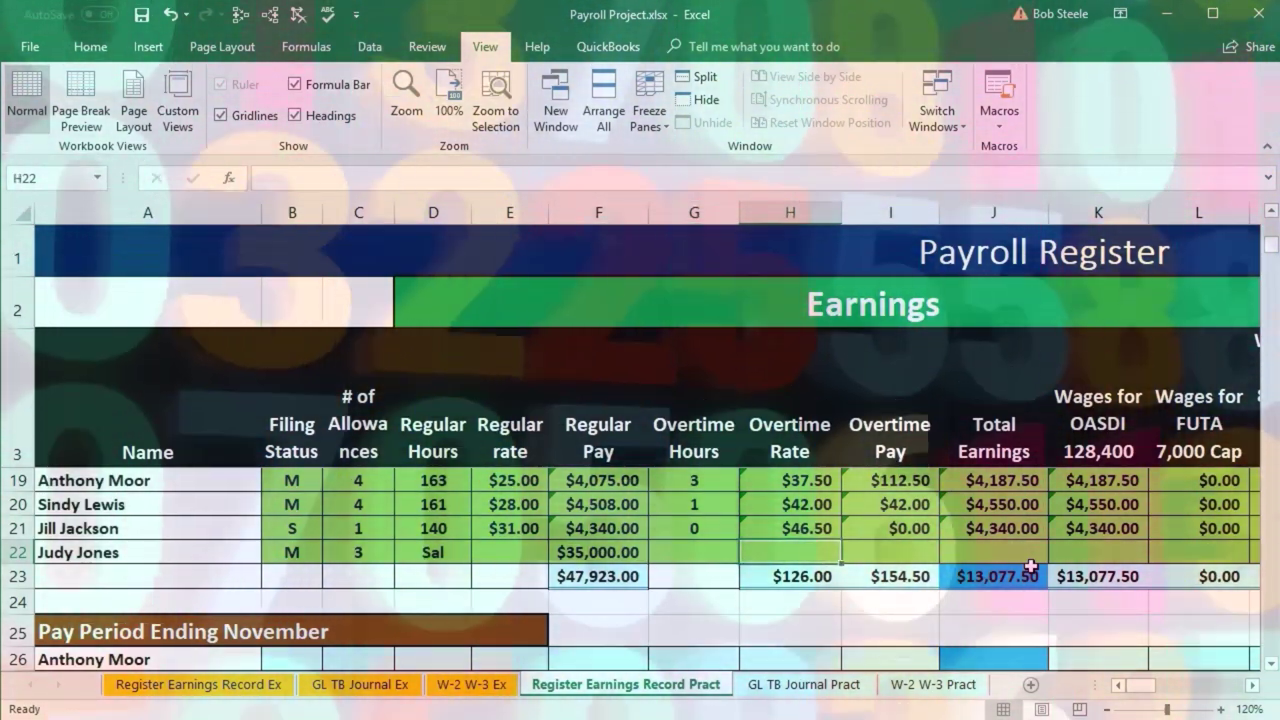
{"action": "type", "text": "="}
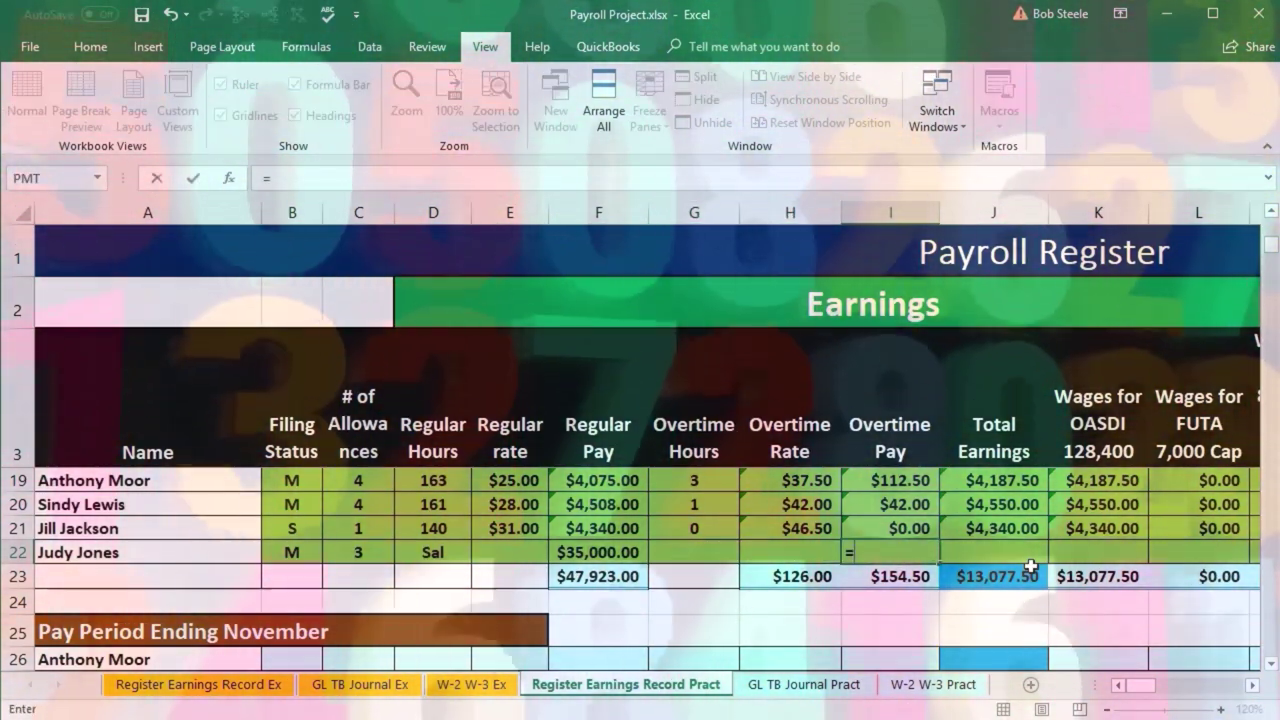
{"action": "key", "text": "Left"}
{"action": "key", "text": "Left"}
{"action": "key", "text": "Left"}
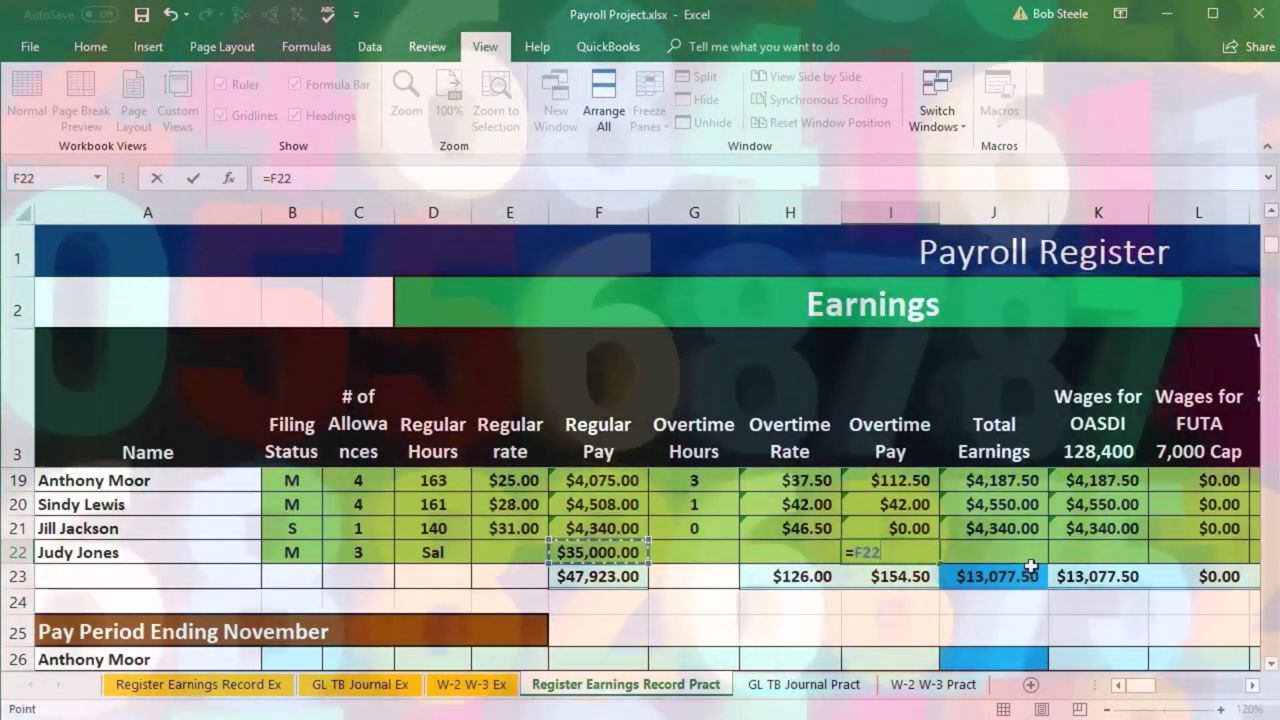
{"action": "key", "text": "Tab"}
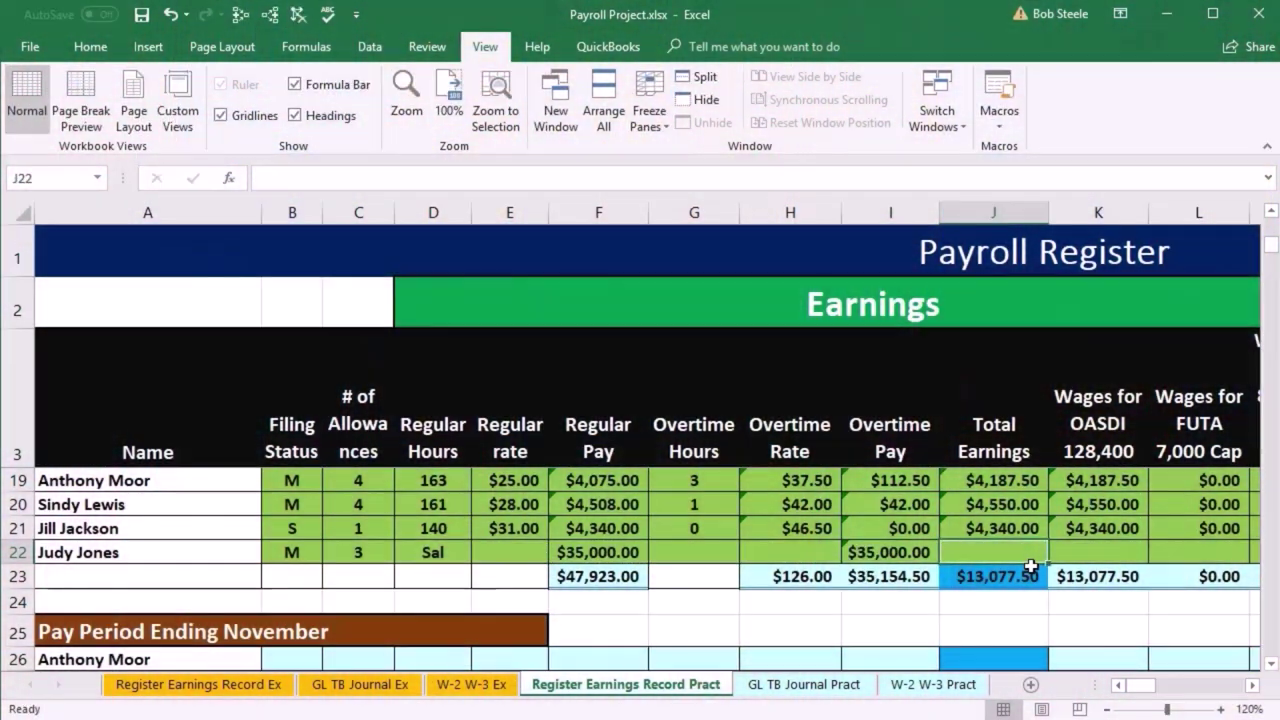
{"action": "key", "text": "Left"}
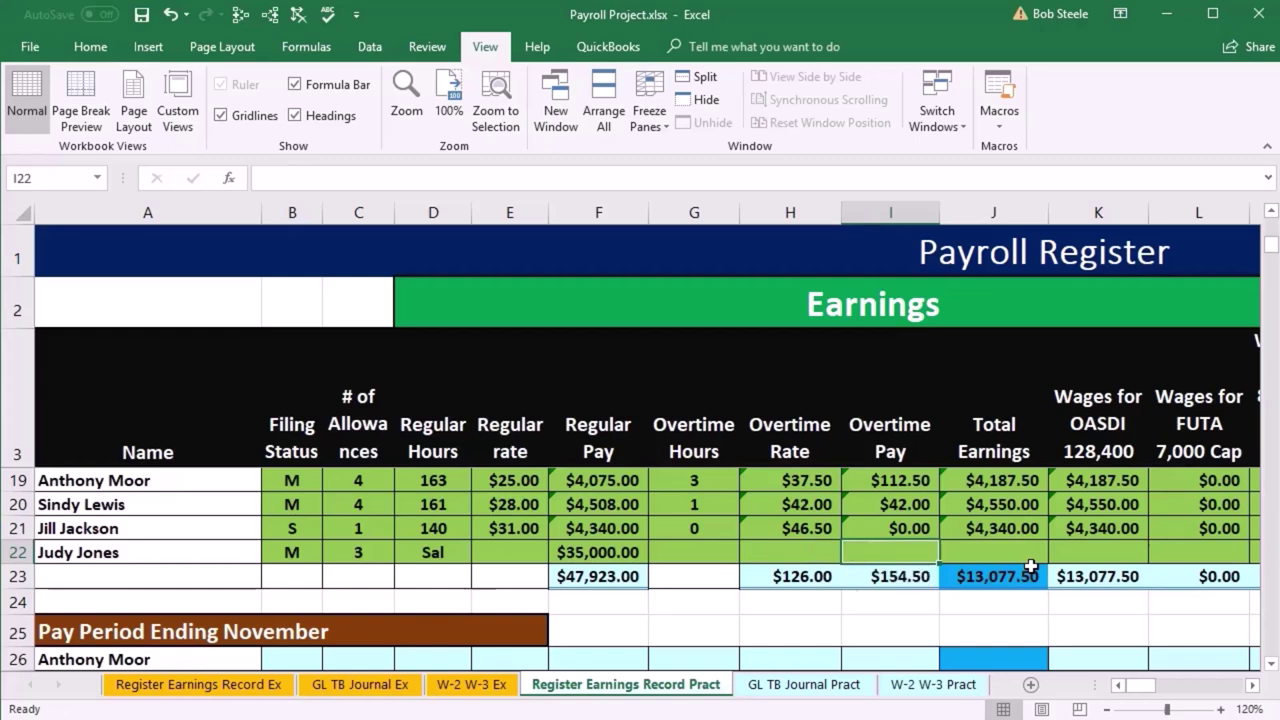
Step: Set the salaried employee's total earnings in J22 equal to the regular pay with =F22
{"action": "key", "text": "Right"}
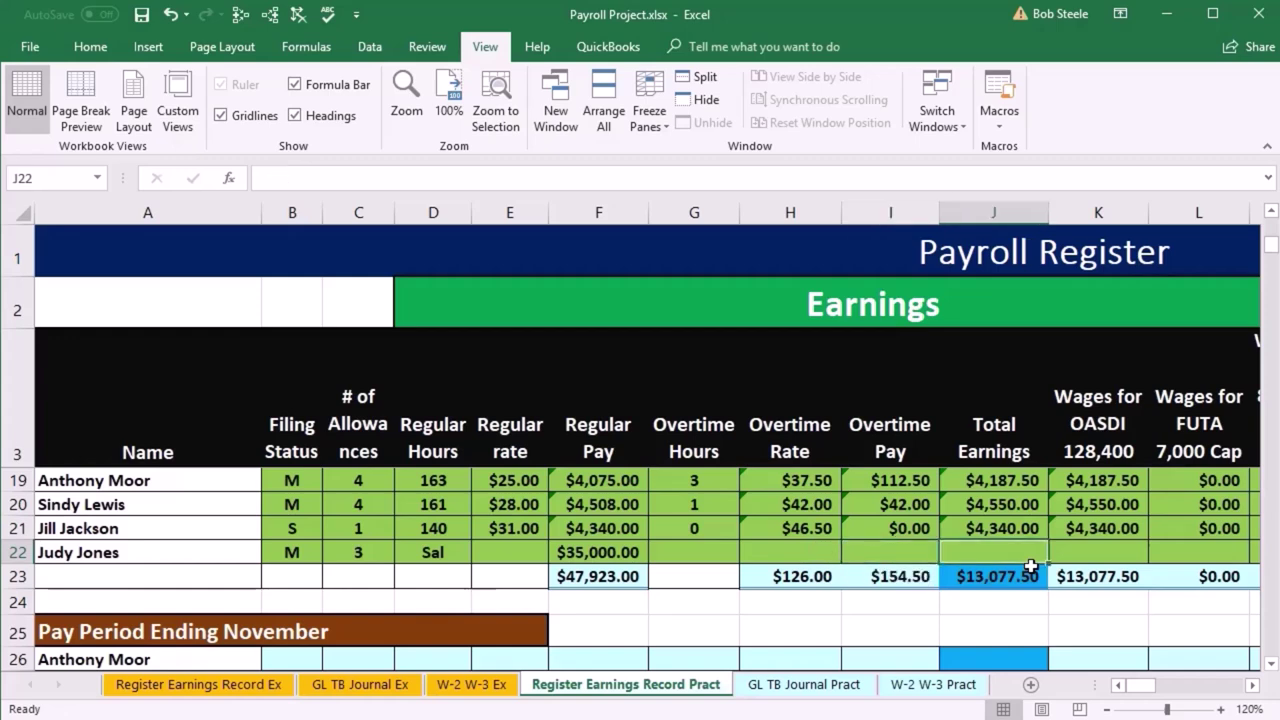
{"action": "type", "text": "="}
{"action": "key", "text": "Left"}
{"action": "key", "text": "Left"}
{"action": "key", "text": "Left"}
{"action": "key", "text": "Left"}
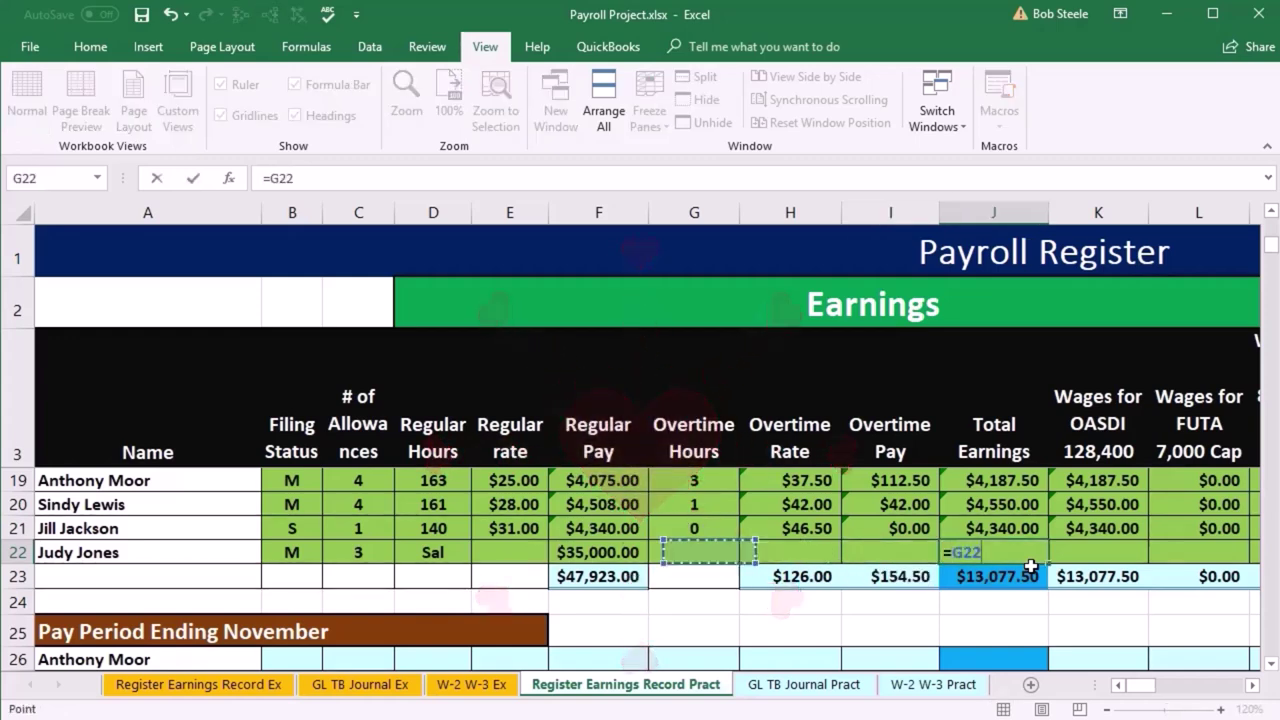
{"action": "key", "text": "Tab"}
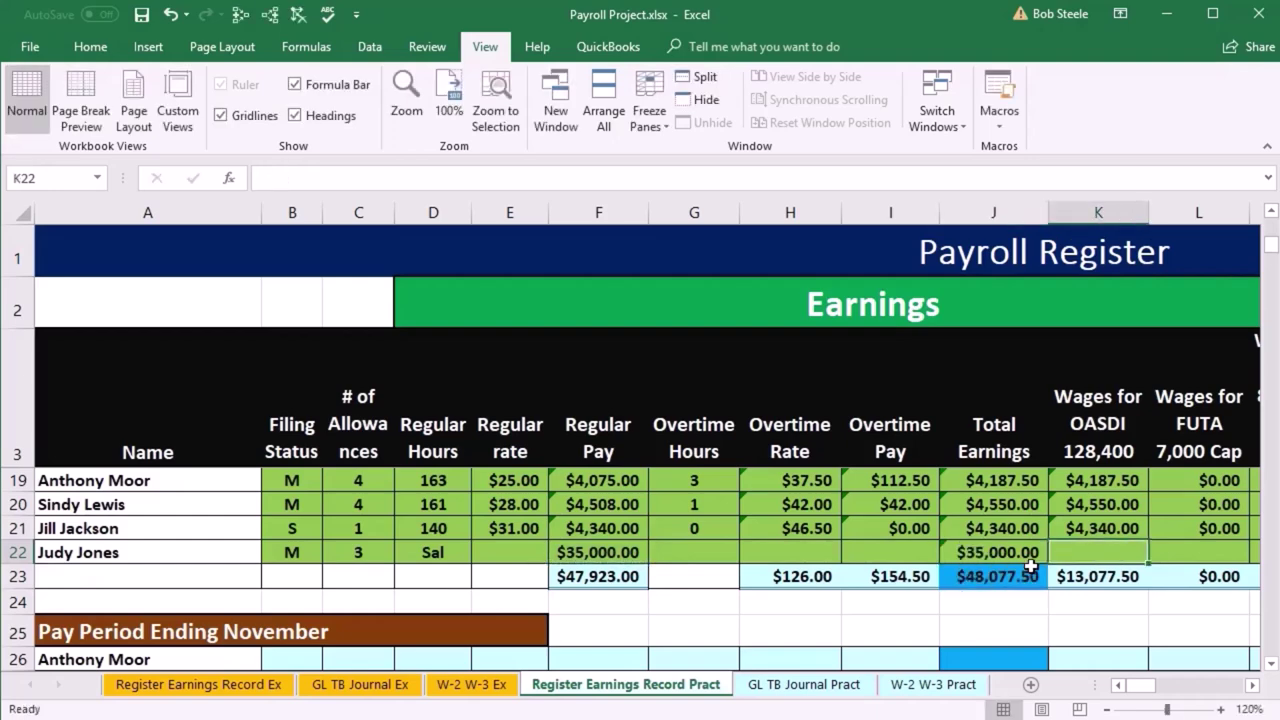
Step: Compare the 128,400 OASDI wage cap with the salaried employee's cumulative earnings and capped wages in the Earnings Records section
{"action": "left_click", "coordinate": [1109, 418]}
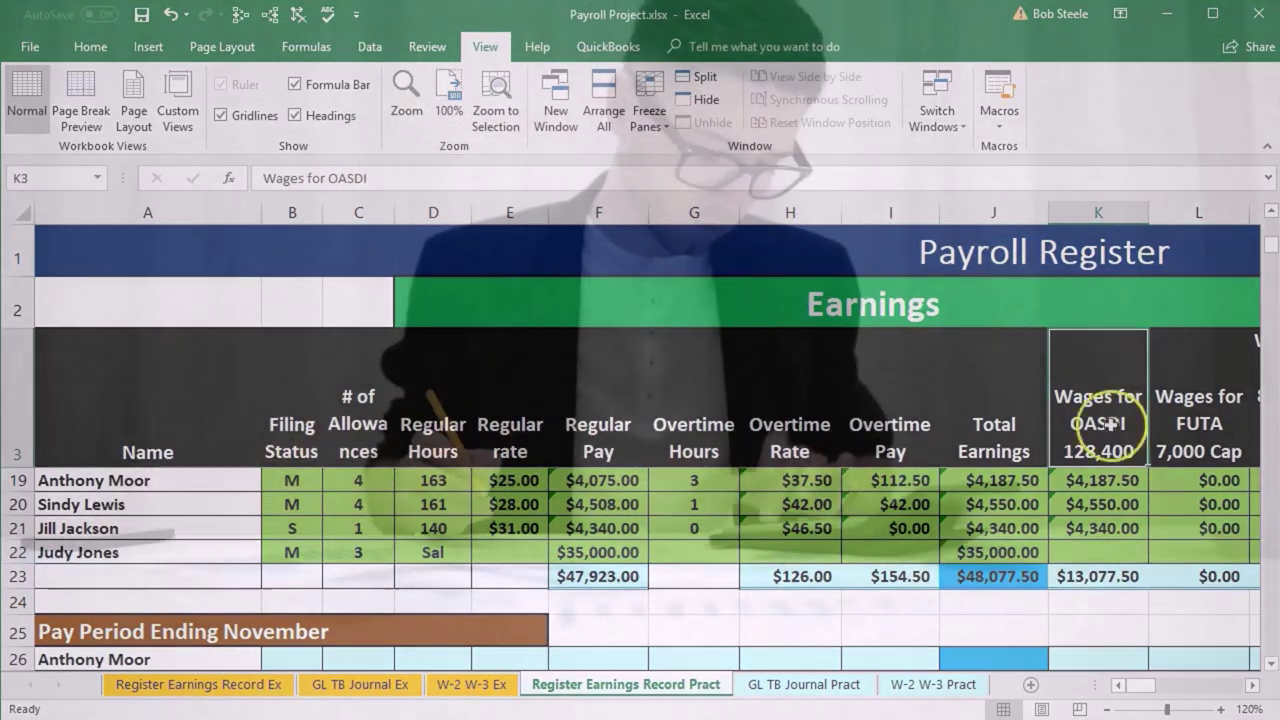
{"action": "left_click", "coordinate": [1031, 556]}
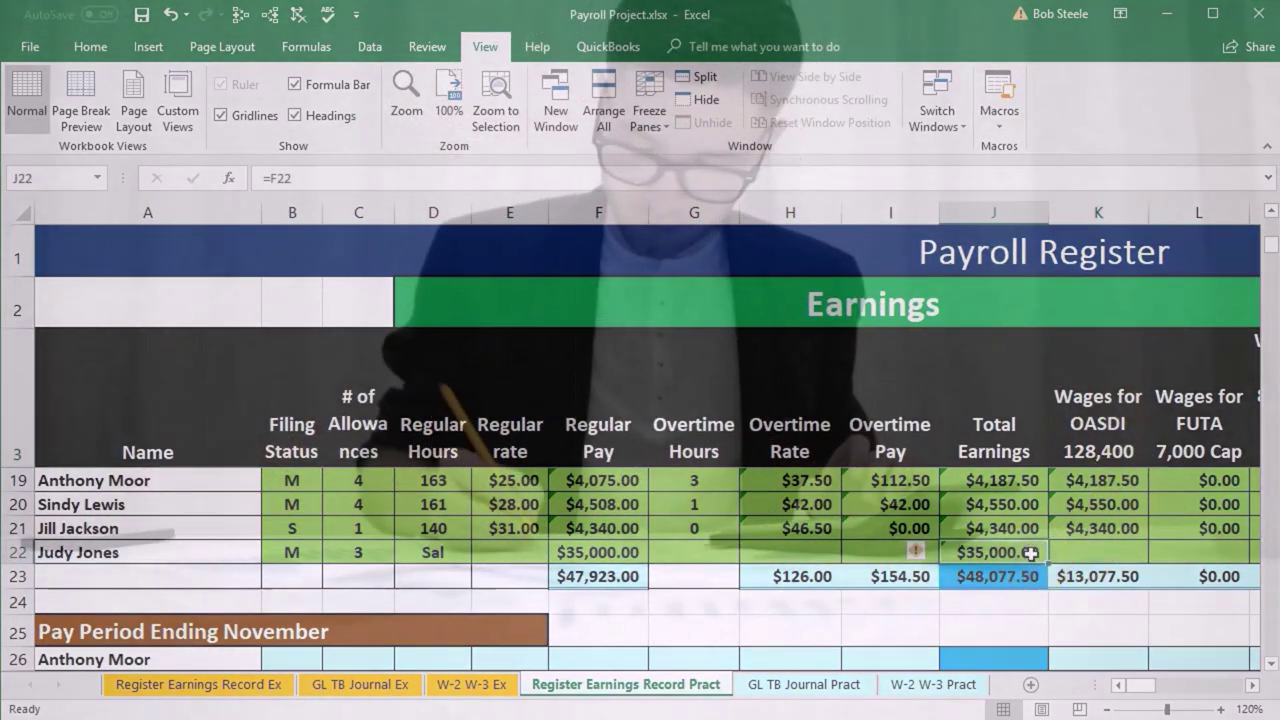
{"action": "key", "text": "Right"}
{"action": "key", "text": "Right"}
{"action": "key", "text": "Right"}
{"action": "key", "text": "Right"}
{"action": "key", "text": "Right"}
{"action": "key", "text": "Right"}
{"action": "key", "text": "Right"}
{"action": "key", "text": "Right"}
{"action": "key", "text": "Right"}
{"action": "key", "text": "Right"}
{"action": "key", "text": "Right"}
{"action": "key", "text": "Right"}
{"action": "key", "text": "Right"}
{"action": "key", "text": "Right"}
{"action": "key", "text": "Right"}
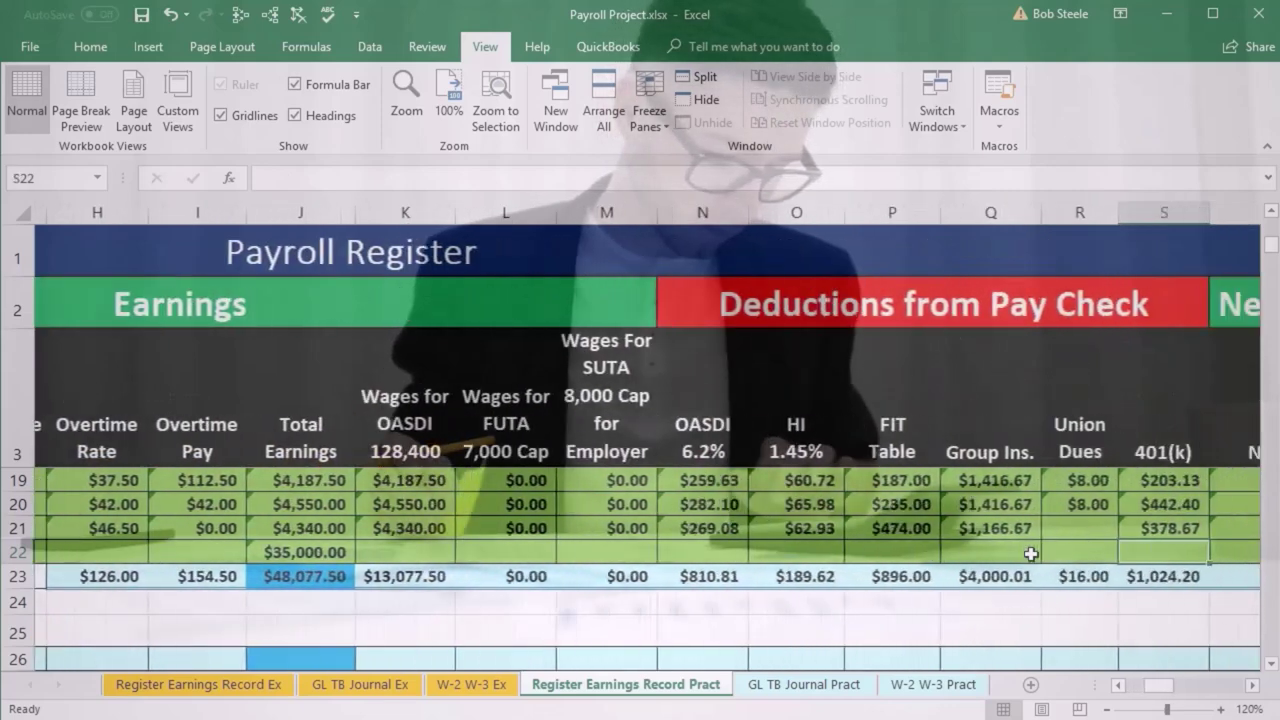
{"action": "key", "text": "Right"}
{"action": "key", "text": "Right"}
{"action": "key", "text": "Right"}
{"action": "key", "text": "Right"}
{"action": "key", "text": "Right"}
{"action": "key", "text": "Right"}
{"action": "key", "text": "Right"}
{"action": "key", "text": "Right"}
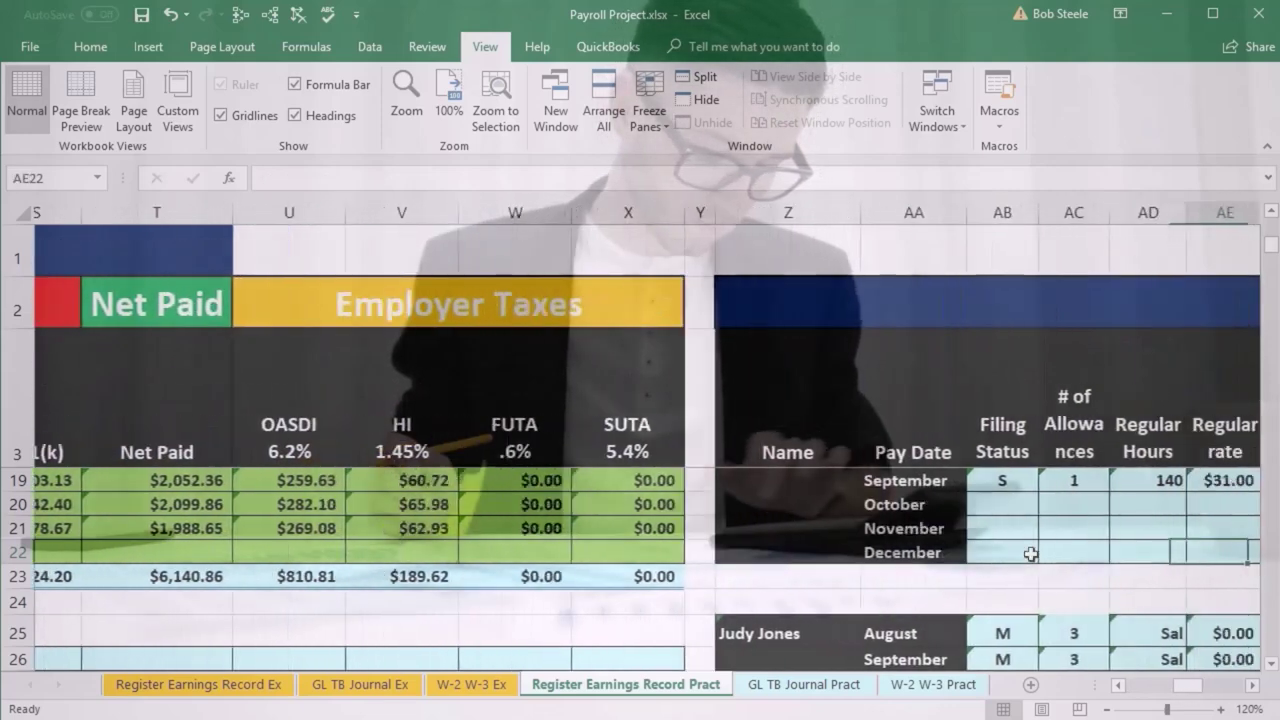
{"action": "key", "text": "Down"}
{"action": "key", "text": "Down"}
{"action": "key", "text": "Down"}
{"action": "key", "text": "Down"}
{"action": "key", "text": "Down"}
{"action": "key", "text": "Down"}
{"action": "key", "text": "Down"}
{"action": "key", "text": "Down"}
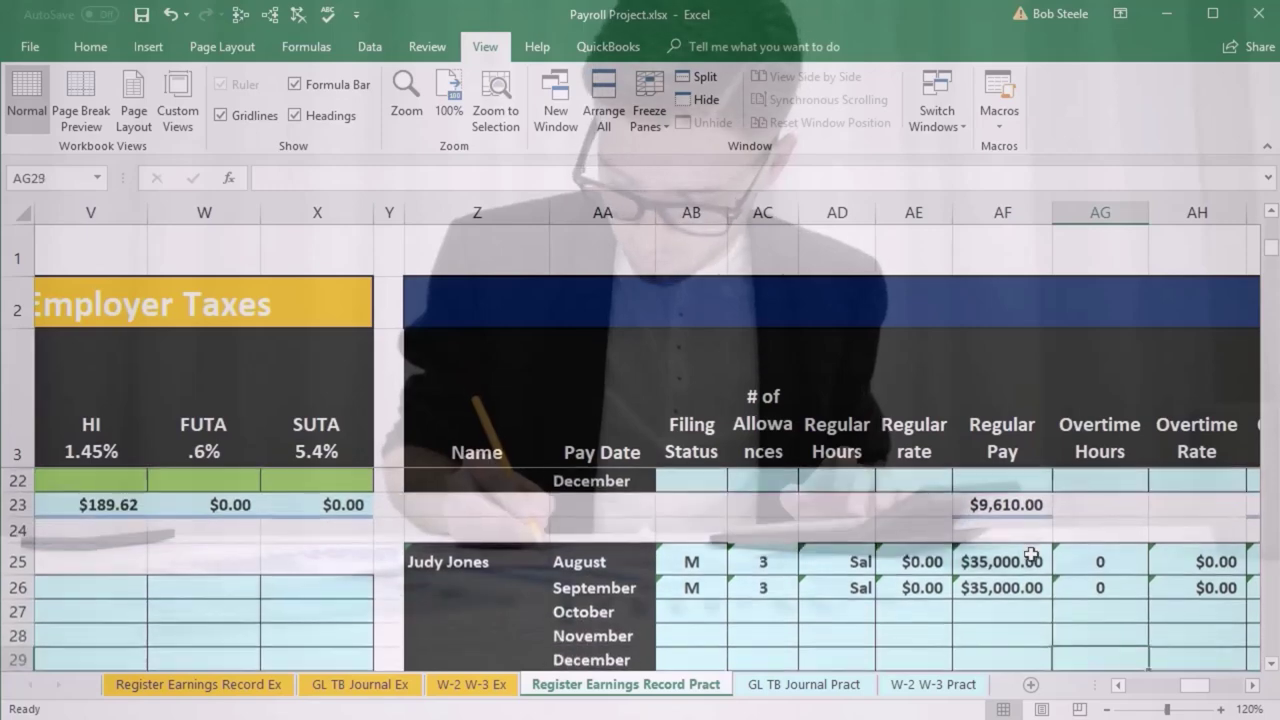
{"action": "key", "text": "Left"}
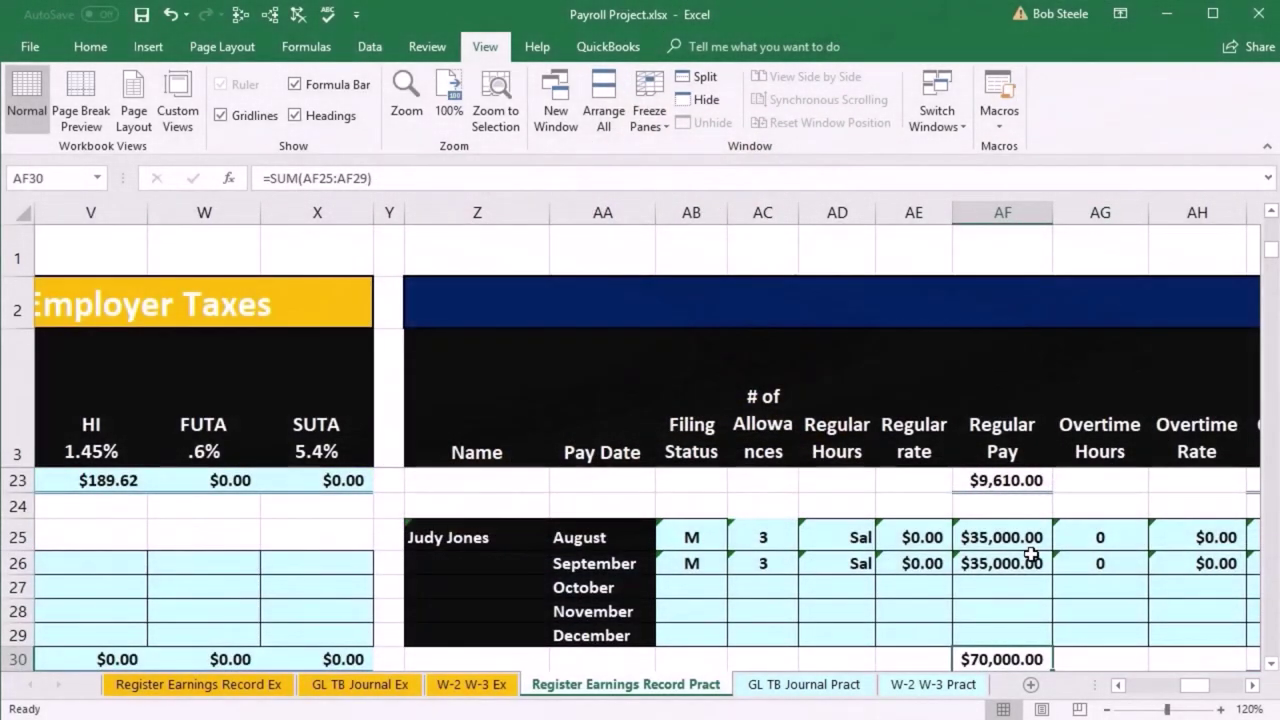
{"action": "key", "text": "Right"}
{"action": "key", "text": "Right"}
{"action": "key", "text": "Right"}
{"action": "key", "text": "Right"}
{"action": "key", "text": "Right"}
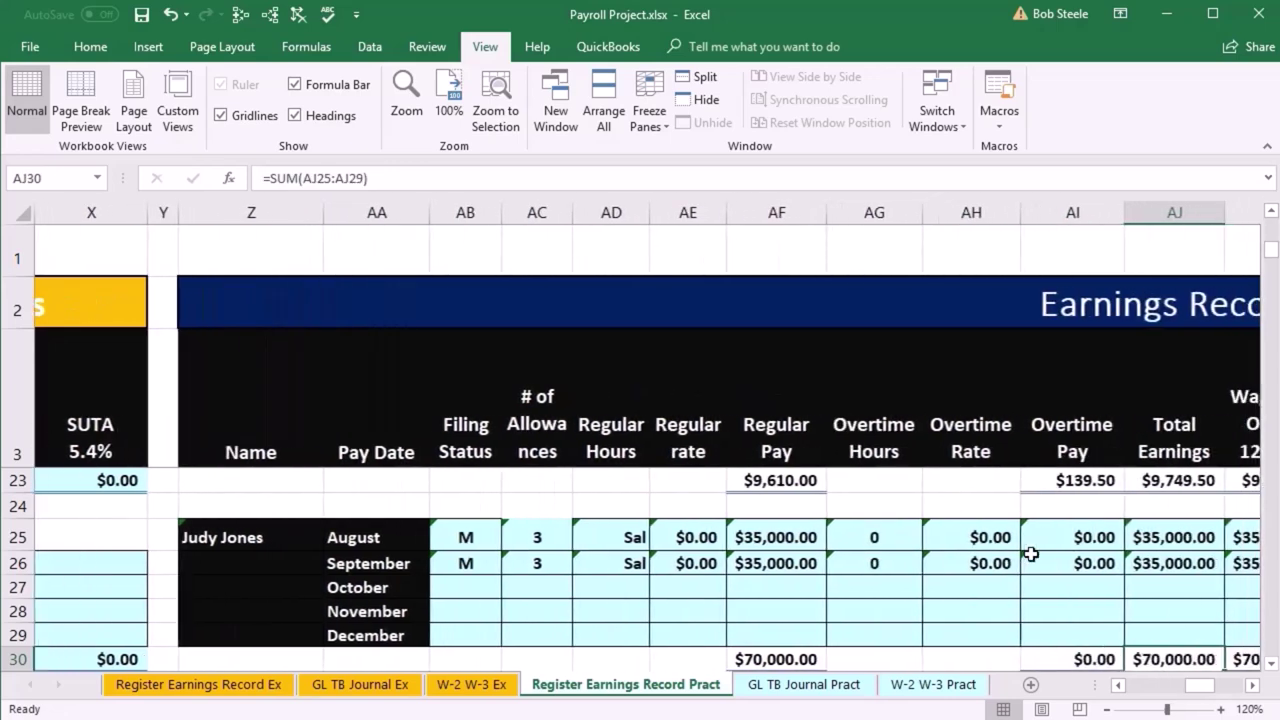
{"action": "key", "text": "Right"}
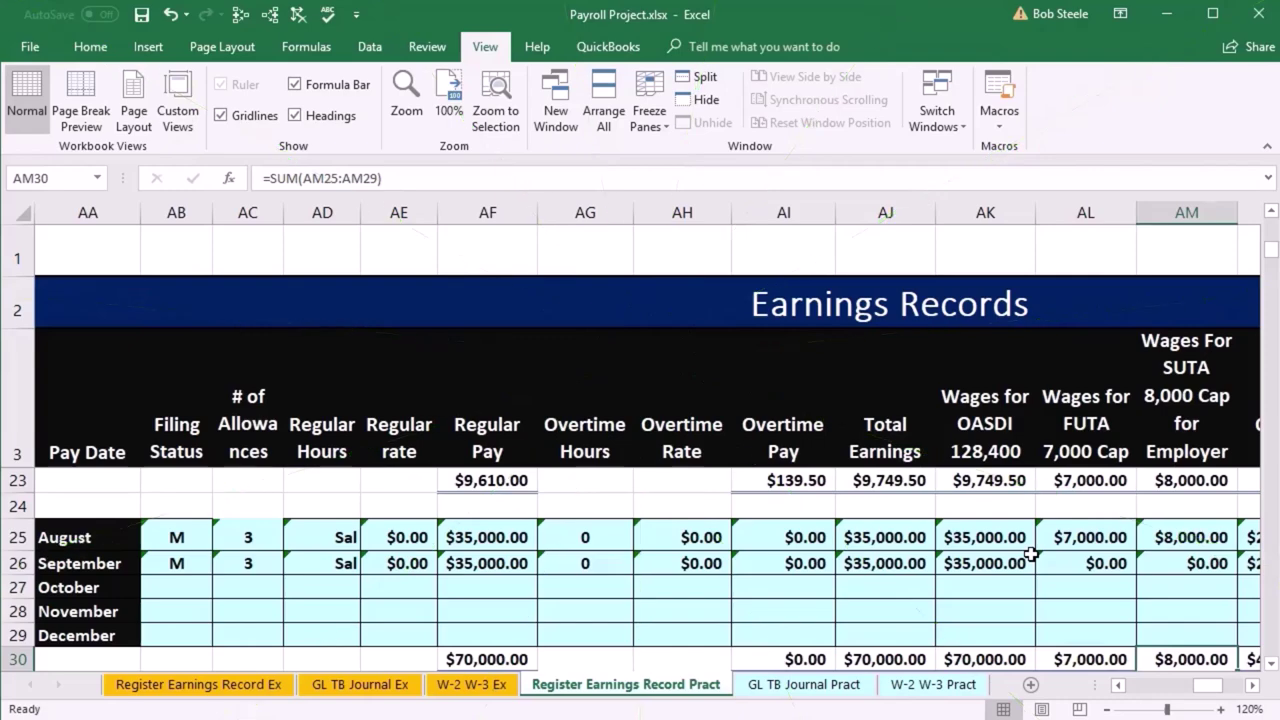
Step: Set the salaried employee's October OASDI wages in K22 equal to total earnings with =J22
{"action": "key", "text": "Left"}
{"action": "key", "text": "Left"}
{"action": "key", "text": "Left"}
{"action": "key", "text": "Left"}
{"action": "key", "text": "Left"}
{"action": "key", "text": "Left"}
{"action": "key", "text": "Left"}
{"action": "key", "text": "Left"}
{"action": "key", "text": "Left"}
{"action": "key", "text": "Left"}
{"action": "key", "text": "Left"}
{"action": "key", "text": "Left"}
{"action": "key", "text": "Left"}
{"action": "key", "text": "Left"}
{"action": "key", "text": "Left"}
{"action": "key", "text": "Left"}
{"action": "key", "text": "Left"}
{"action": "key", "text": "Left"}
{"action": "key", "text": "Left"}
{"action": "key", "text": "Left"}
{"action": "key", "text": "Left"}
{"action": "key", "text": "Left"}
{"action": "key", "text": "Left"}
{"action": "key", "text": "Left"}
{"action": "key", "text": "Left"}
{"action": "key", "text": "Left"}
{"action": "key", "text": "Left"}
{"action": "key", "text": "Left"}
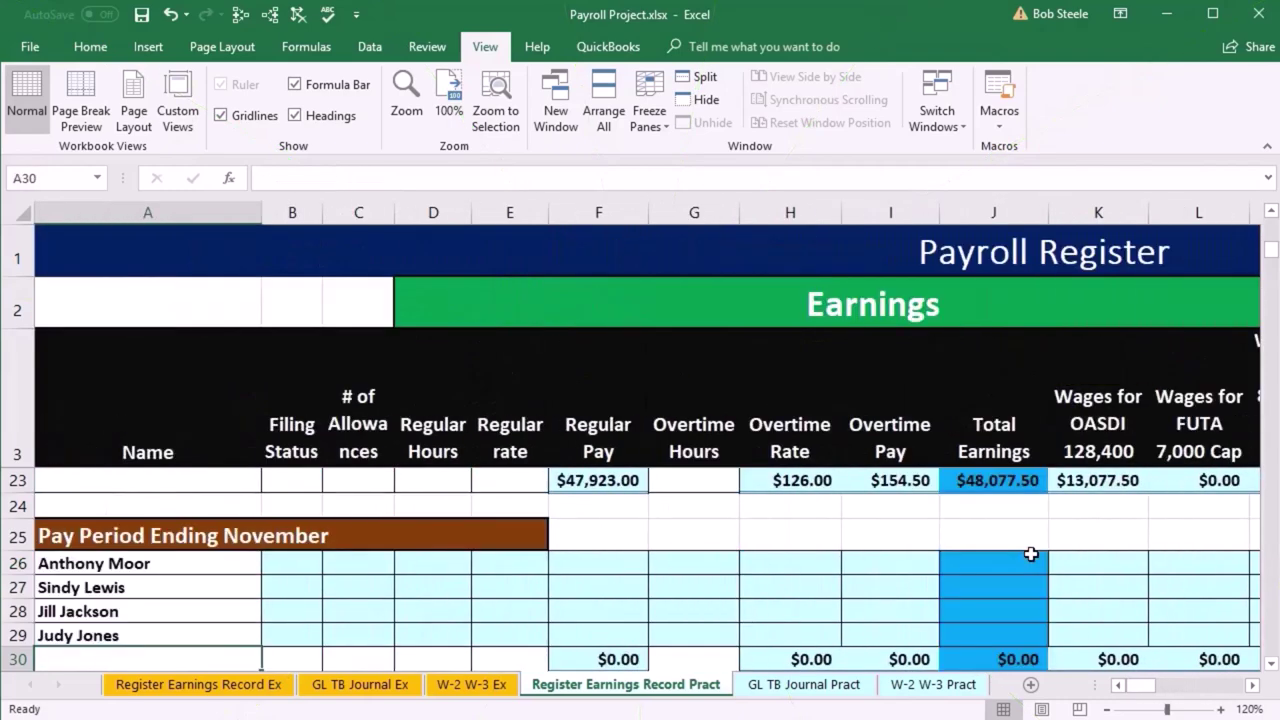
{"action": "key", "text": "Up"}
{"action": "key", "text": "Up"}
{"action": "key", "text": "Up"}
{"action": "key", "text": "Up"}
{"action": "key", "text": "Up"}
{"action": "key", "text": "Up"}
{"action": "key", "text": "Up"}
{"action": "key", "text": "Up"}
{"action": "key", "text": "Up"}
{"action": "key", "text": "Up"}
{"action": "key", "text": "Up"}
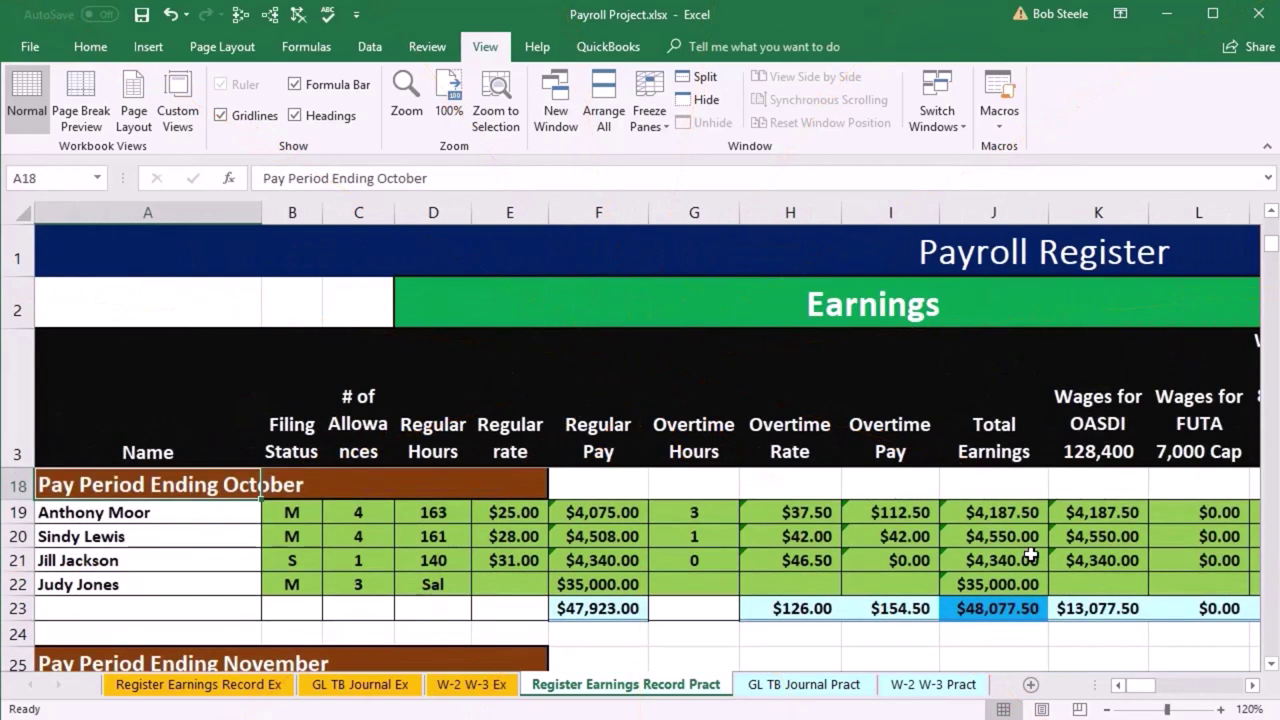
{"action": "key", "text": "Right"}
{"action": "key", "text": "Right"}
{"action": "key", "text": "Right"}
{"action": "key", "text": "Right"}
{"action": "key", "text": "Right"}
{"action": "key", "text": "Right"}
{"action": "key", "text": "Right"}
{"action": "key", "text": "Right"}
{"action": "key", "text": "Right"}
{"action": "key", "text": "Right"}
{"action": "key", "text": "Right"}
{"action": "key", "text": "Down"}
{"action": "key", "text": "Left"}
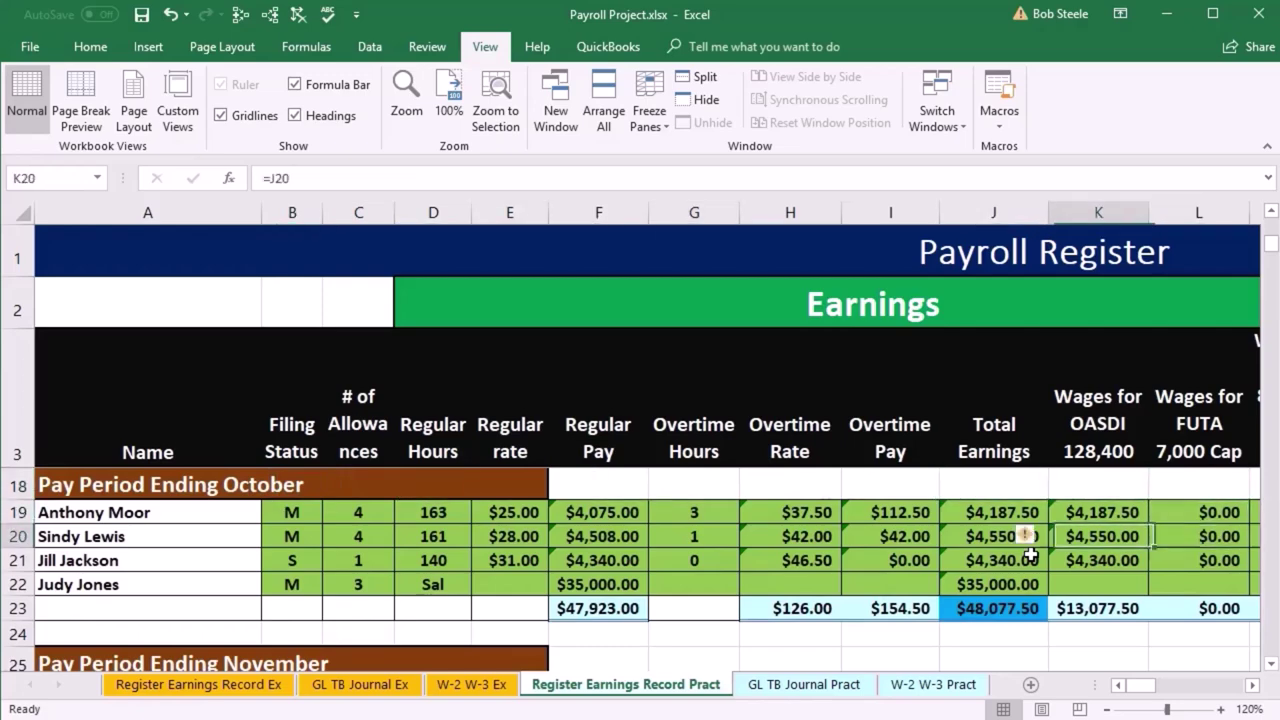
{"action": "type", "text": "="}
{"action": "key", "text": "Left"}
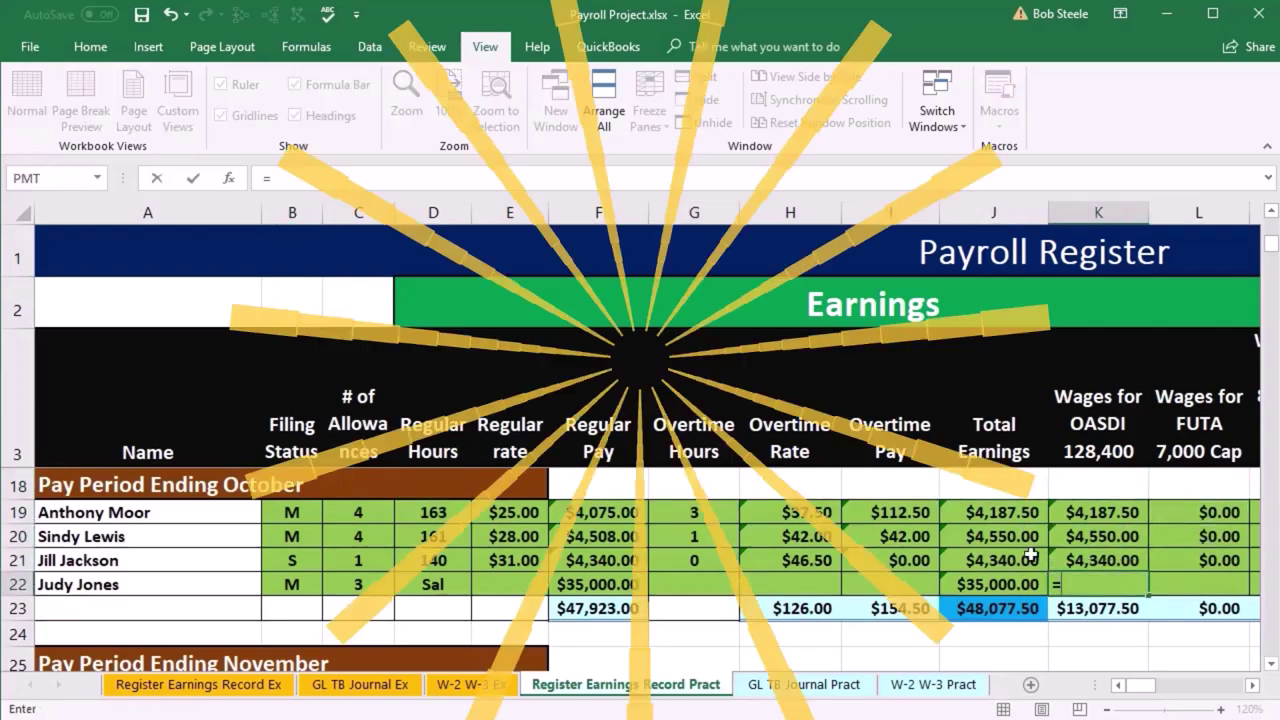
{"action": "key", "text": "Tab"}
Step: Enter 0 for the salaried employee's October FUTA and SUTA wages in L22 and M22
{"action": "type", "text": "0"}
{"action": "key", "text": "Tab"}
{"action": "type", "text": "0"}
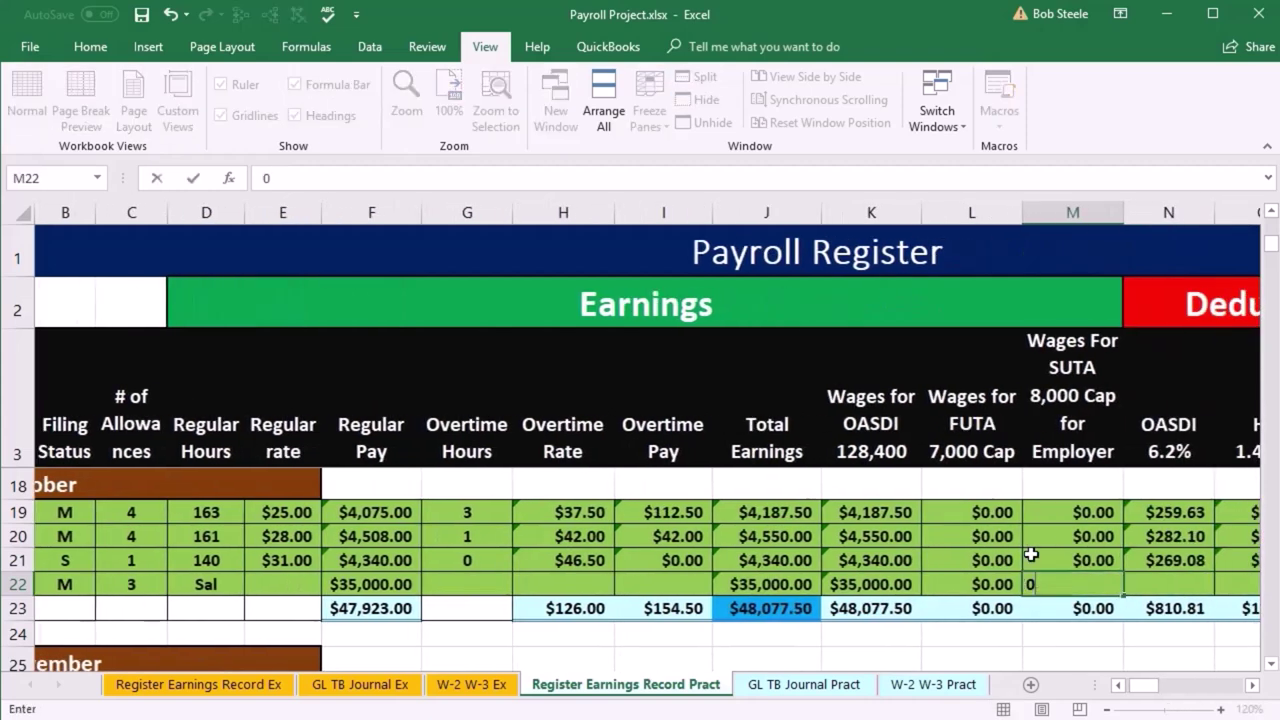
{"action": "key", "text": "Tab"}
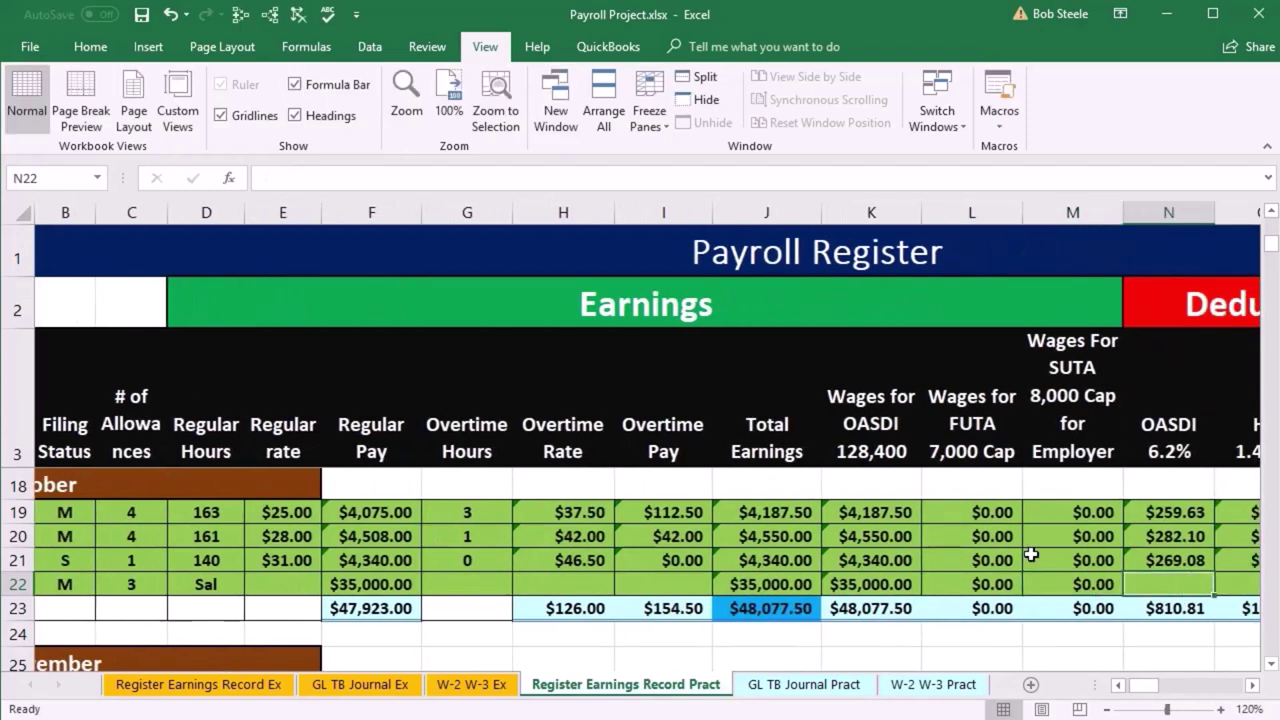
Step: Calculate the salaried employee's OASDI deduction in N22 as the OASDI wages times 6.2% with =K22*.062
{"action": "type", "text": "="}
{"action": "key", "text": "Left"}
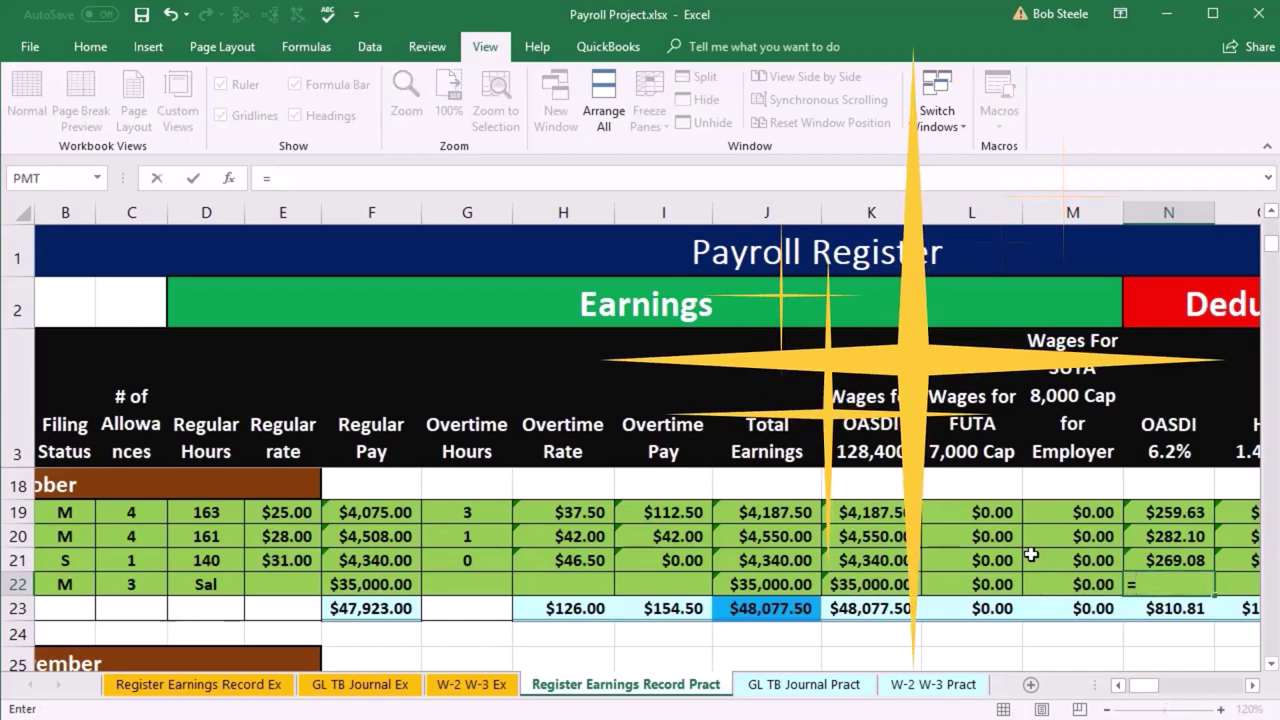
{"action": "key", "text": "Left"}
{"action": "key", "text": "Left"}
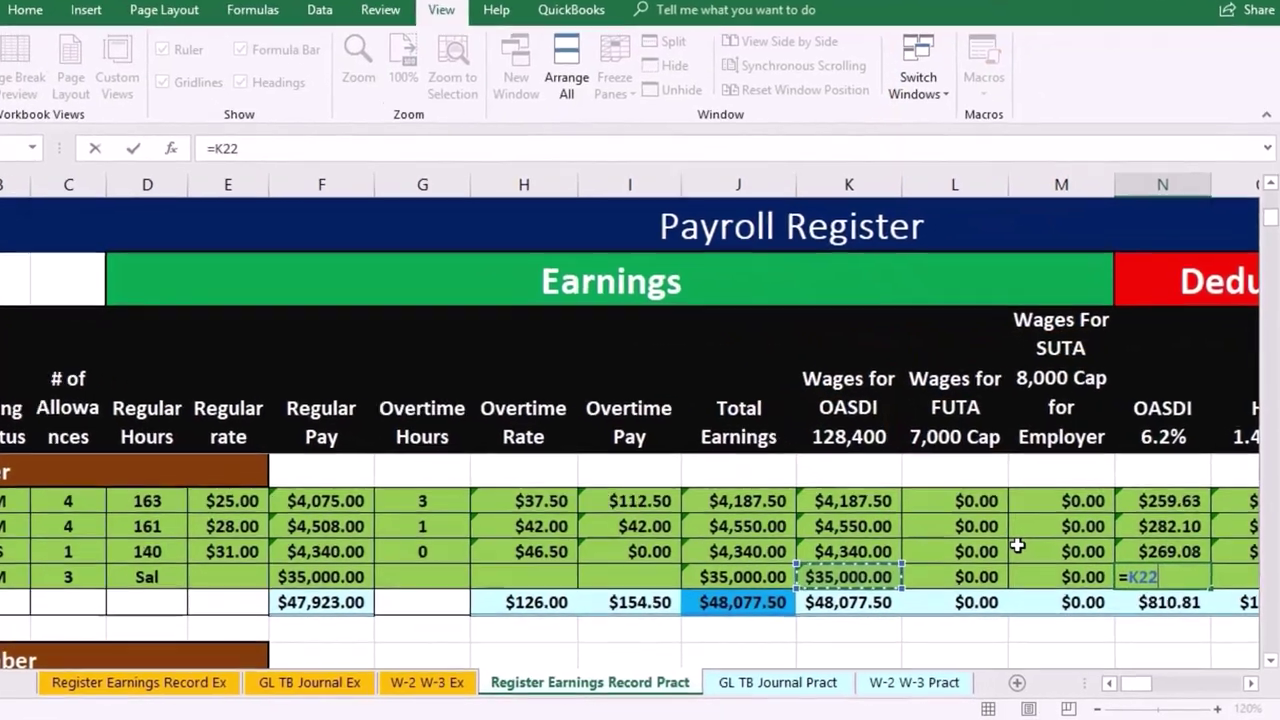
{"action": "type", "text": "*"}
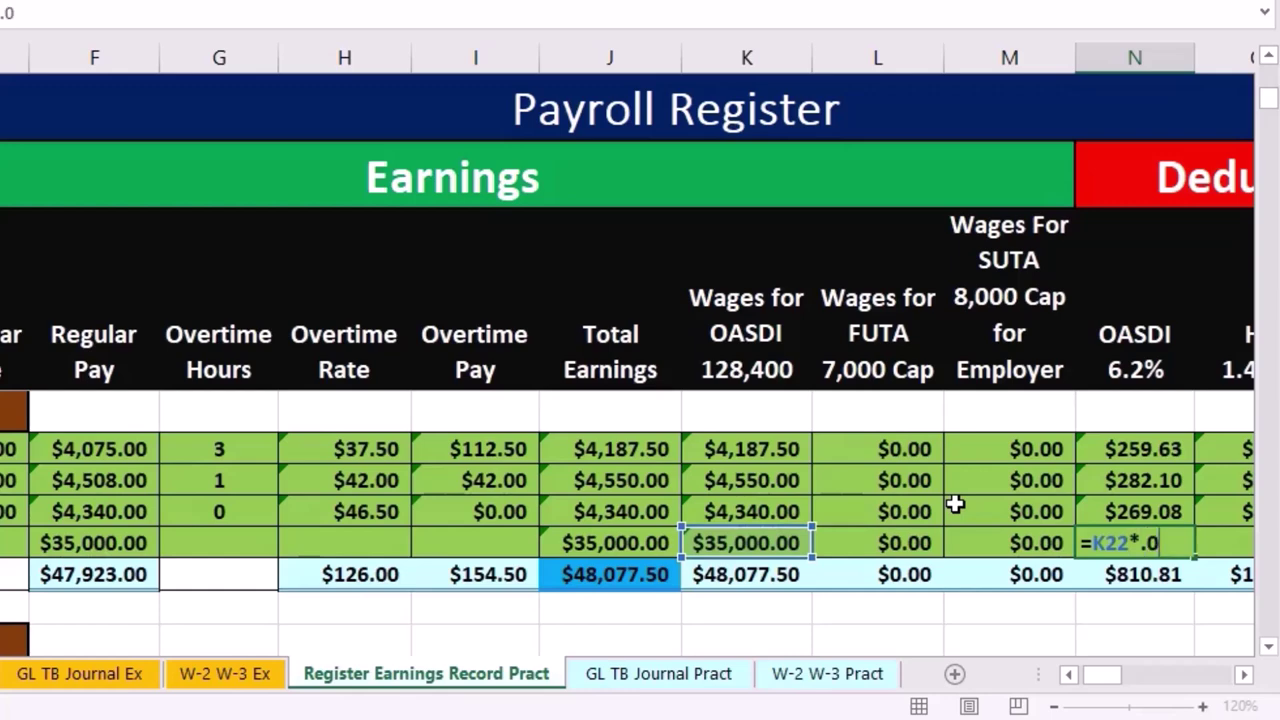
{"action": "key", "text": "Tab"}
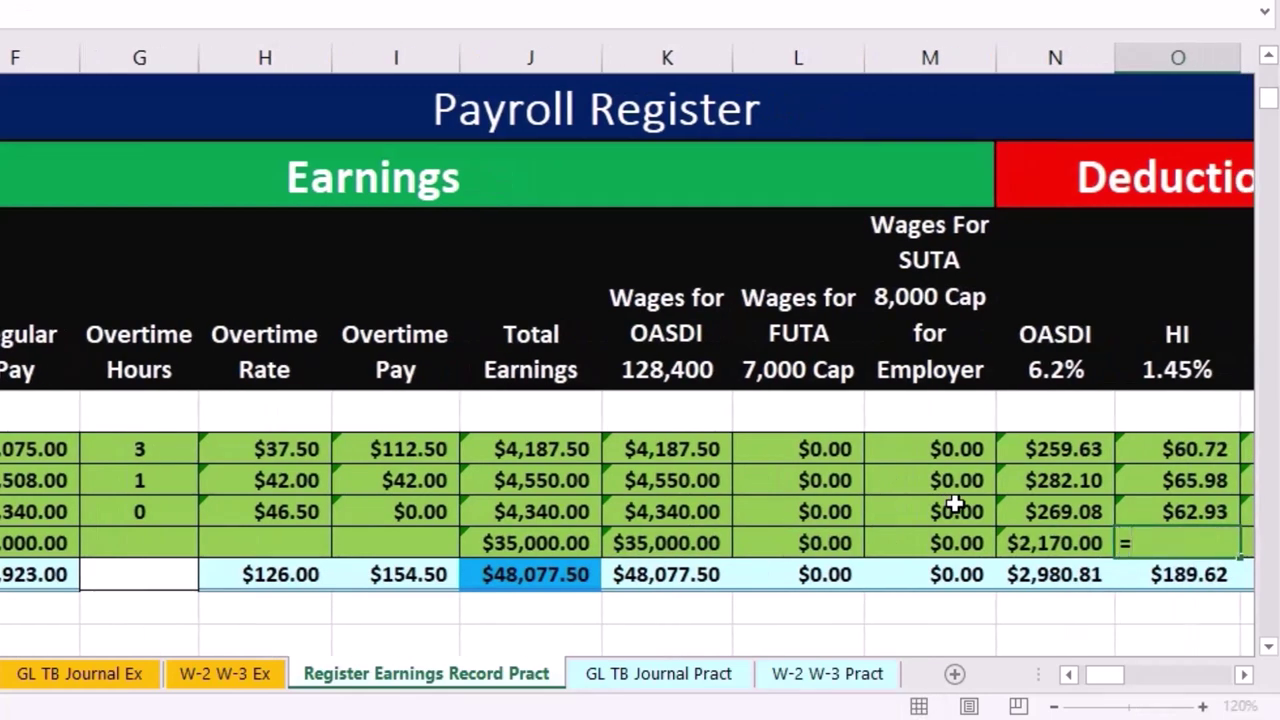
Step: Calculate the salaried employee's HI deduction in O22 from total earnings with =J22*.0145
{"action": "key", "text": "Left"}
{"action": "key", "text": "Left"}
{"action": "key", "text": "Left"}
{"action": "key", "text": "Left"}
{"action": "key", "text": "Left"}
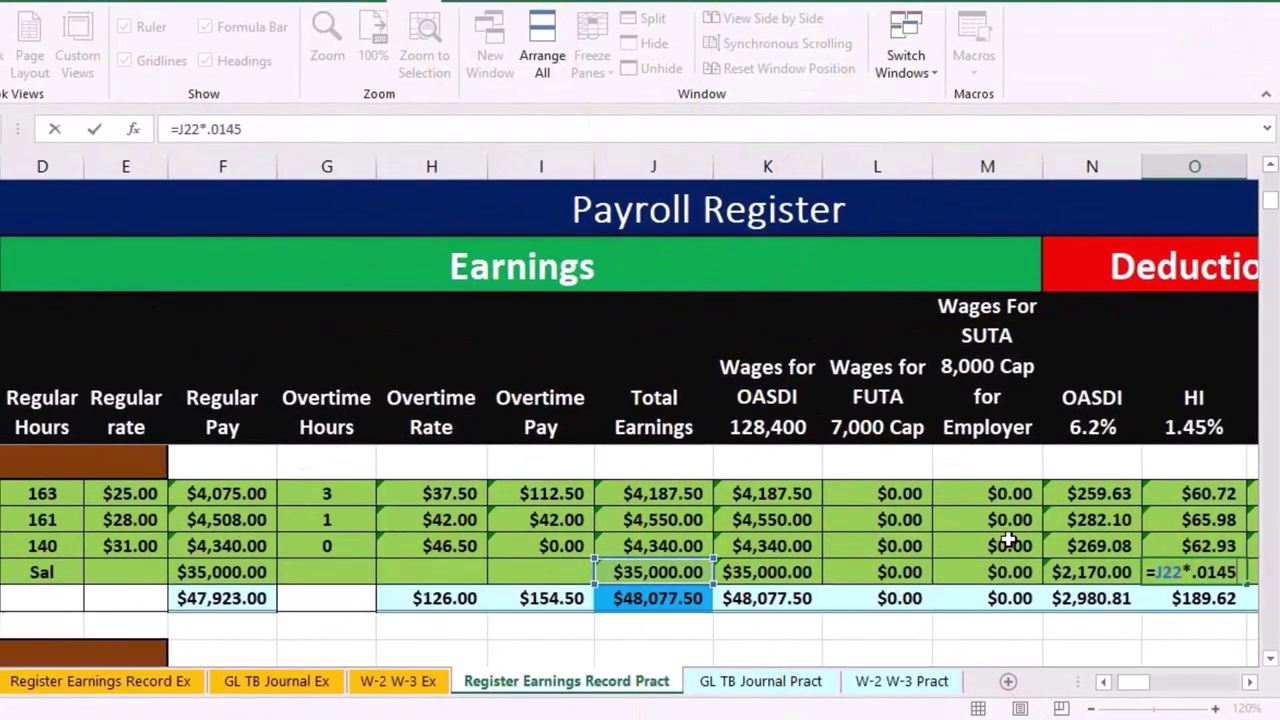
{"action": "key", "text": "Tab"}
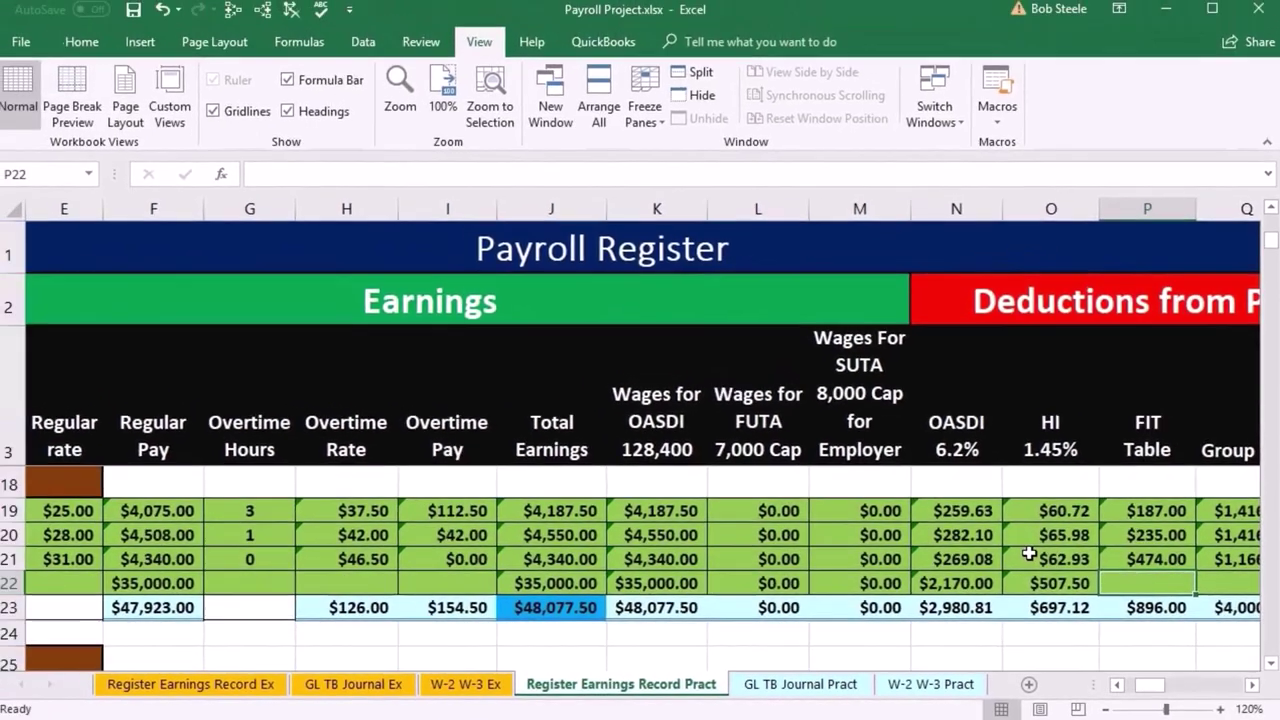
Step: Set the salaried employee's October federal income tax in P22 equal to the prior period's amount with =P15
{"action": "type", "text": "="}
{"action": "key", "text": "Up"}
{"action": "key", "text": "Up"}
{"action": "key", "text": "Up"}
{"action": "key", "text": "Up"}
{"action": "key", "text": "Up"}
{"action": "key", "text": "Up"}
{"action": "key", "text": "Up"}
{"action": "key", "text": "Up"}
{"action": "key", "text": "Down"}
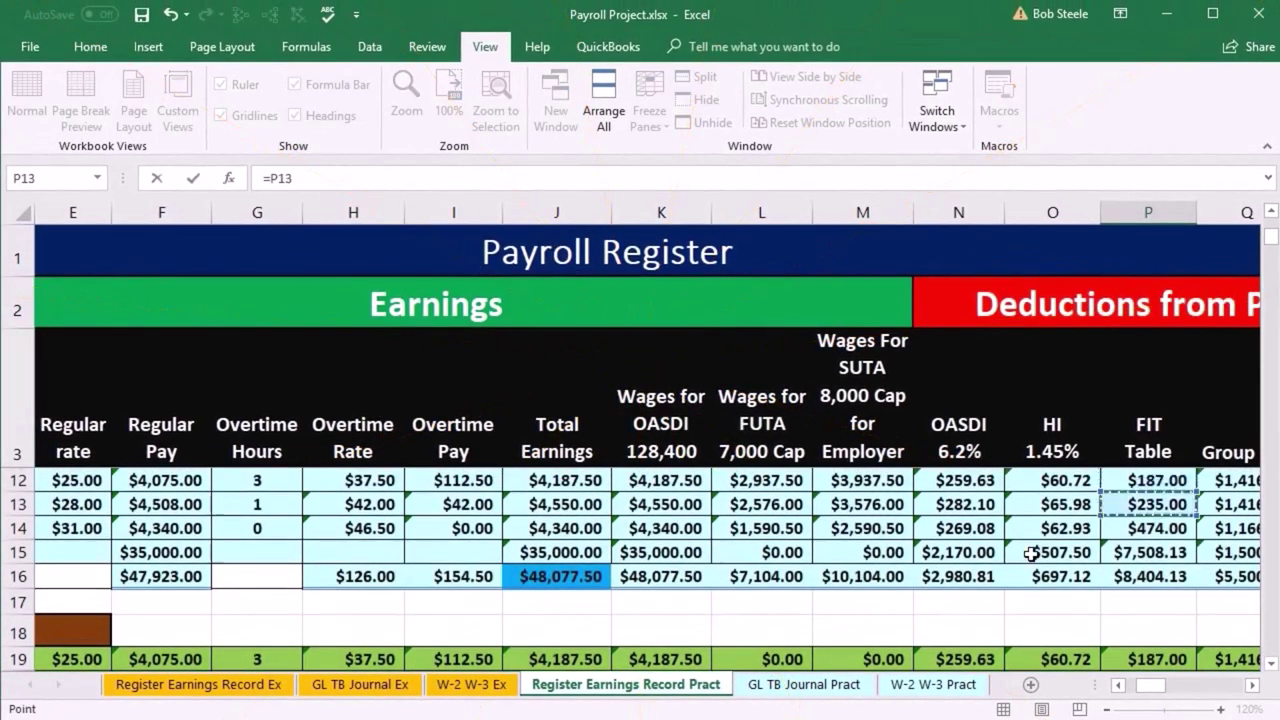
{"action": "key", "text": "Down"}
{"action": "key", "text": "Down"}
{"action": "key", "text": "Tab"}
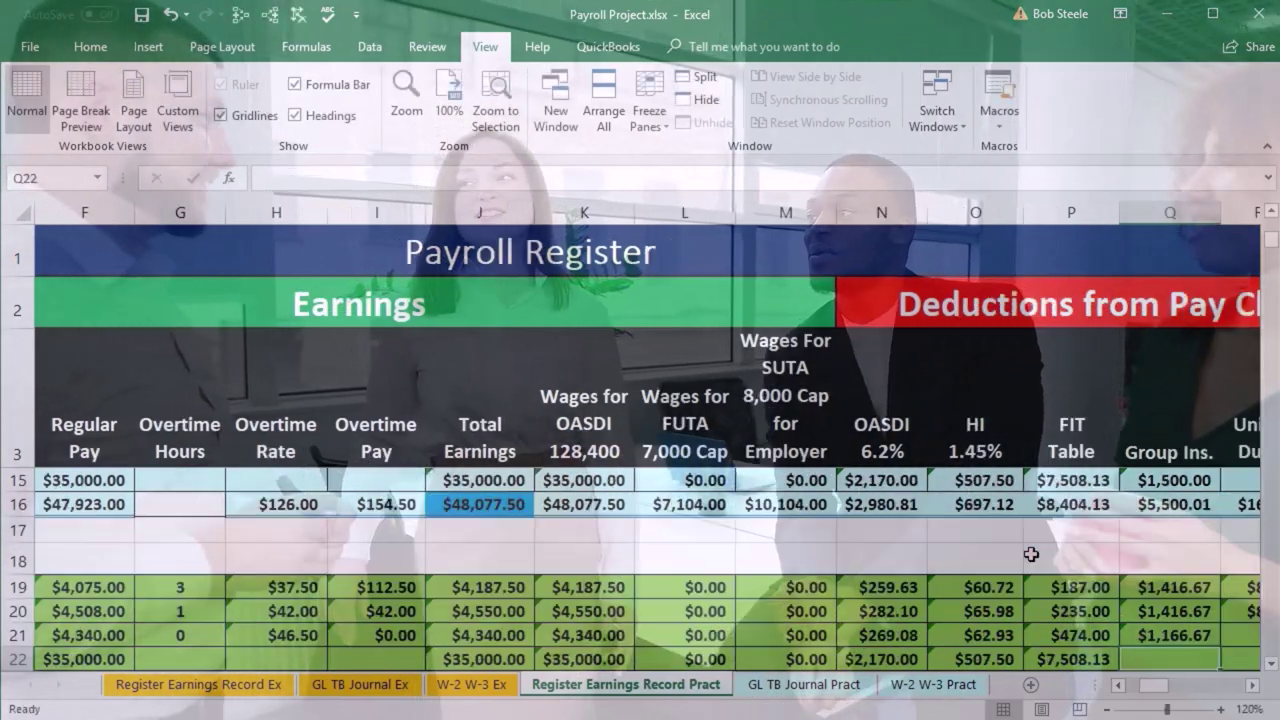
Step: Set the salaried employee's October group insurance deduction in Q22 equal to the prior period's amount with =Q15
{"action": "type", "text": "="}
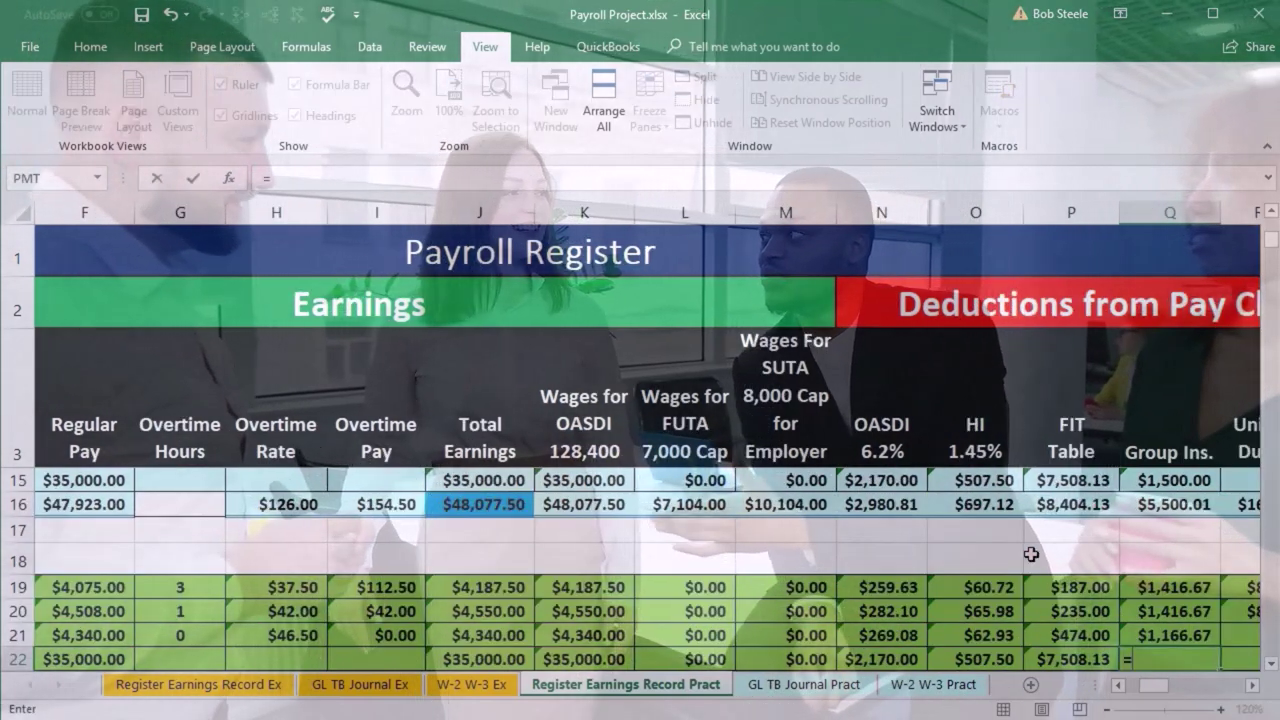
{"action": "key", "text": "Up"}
{"action": "key", "text": "Up"}
{"action": "key", "text": "Up"}
{"action": "key", "text": "Up"}
{"action": "key", "text": "Up"}
{"action": "key", "text": "Up"}
{"action": "key", "text": "Up"}
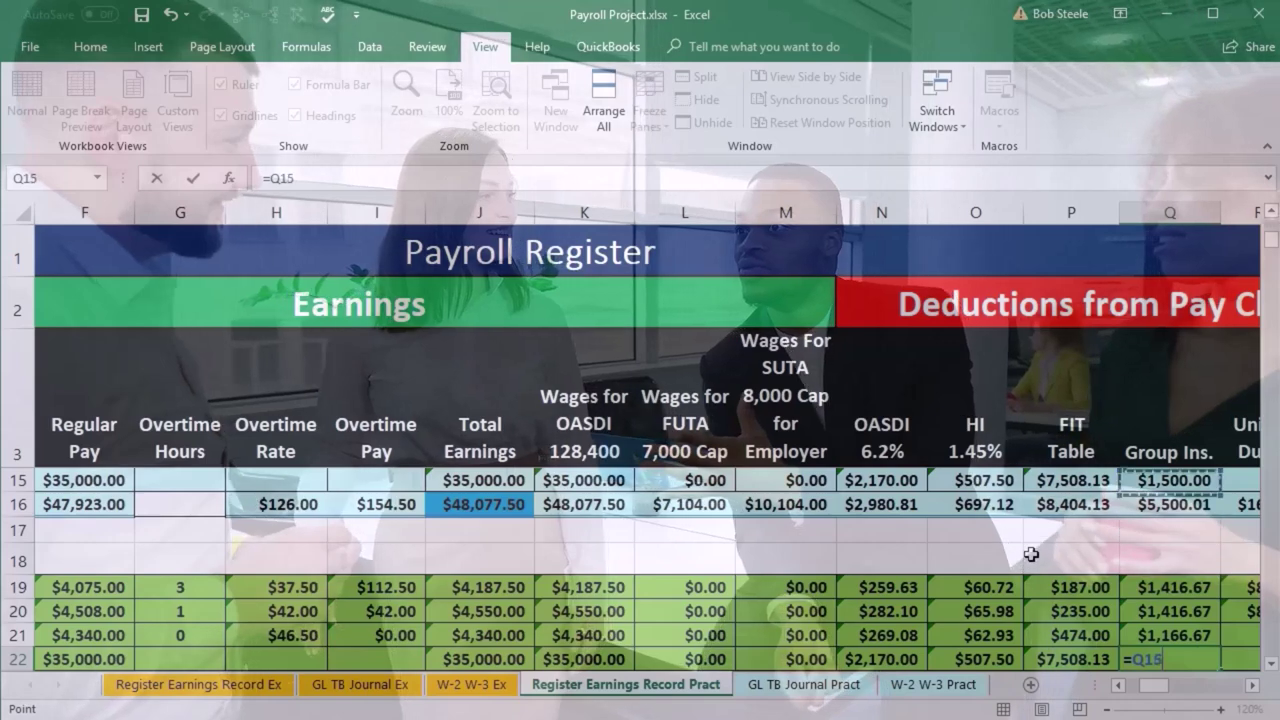
{"action": "key", "text": "Tab"}
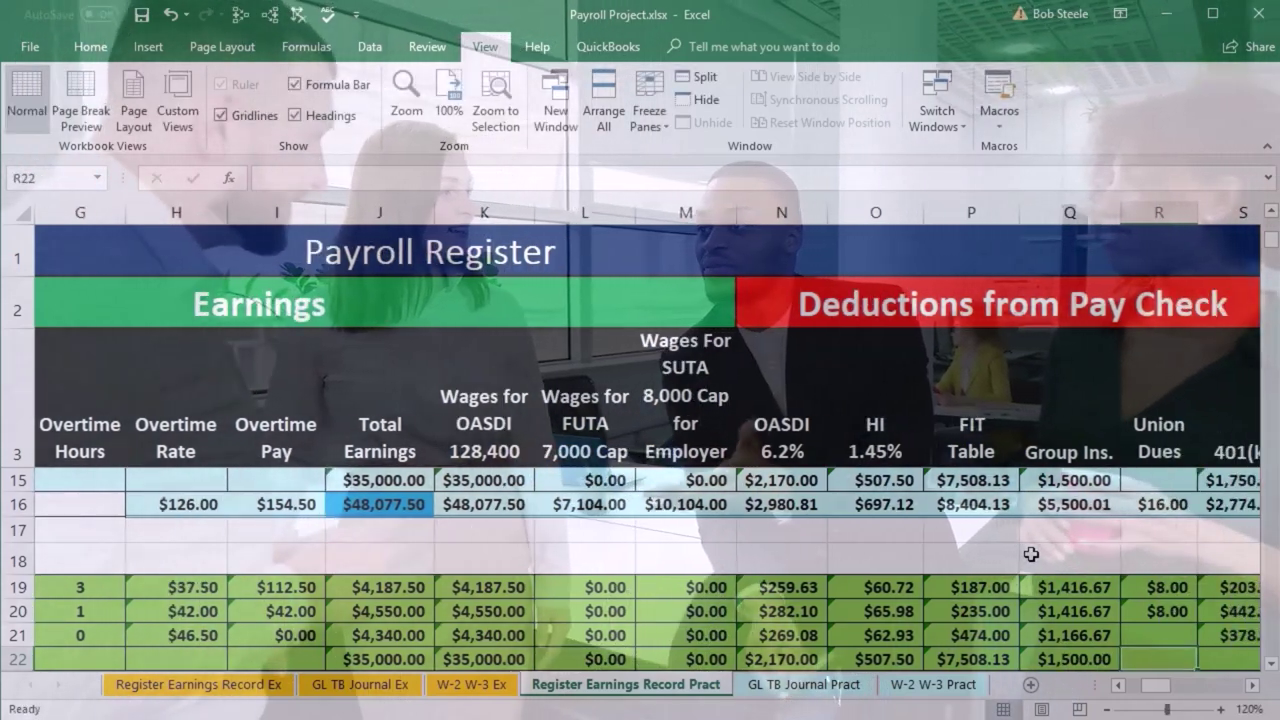
Step: Leave the salaried employee's union dues blank and set the 401(k) deduction in S22 to the prior period's amount with =S15
{"action": "key", "text": "Right"}
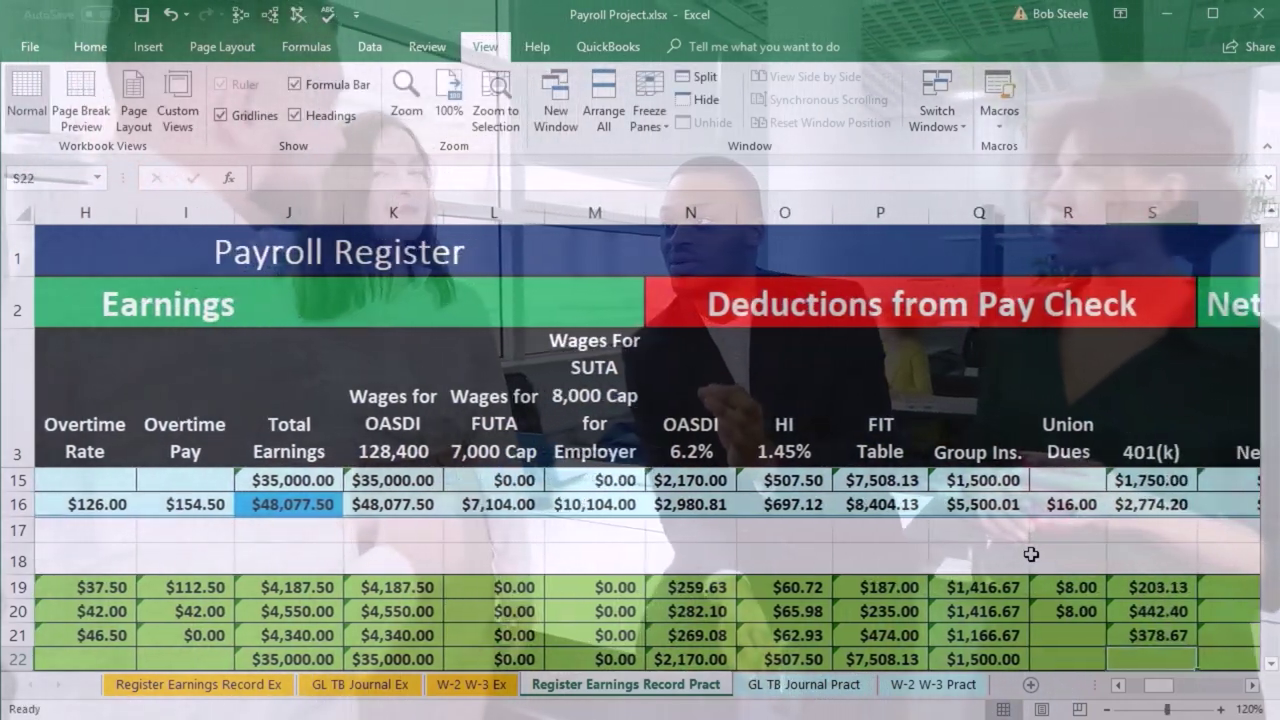
{"action": "type", "text": "="}
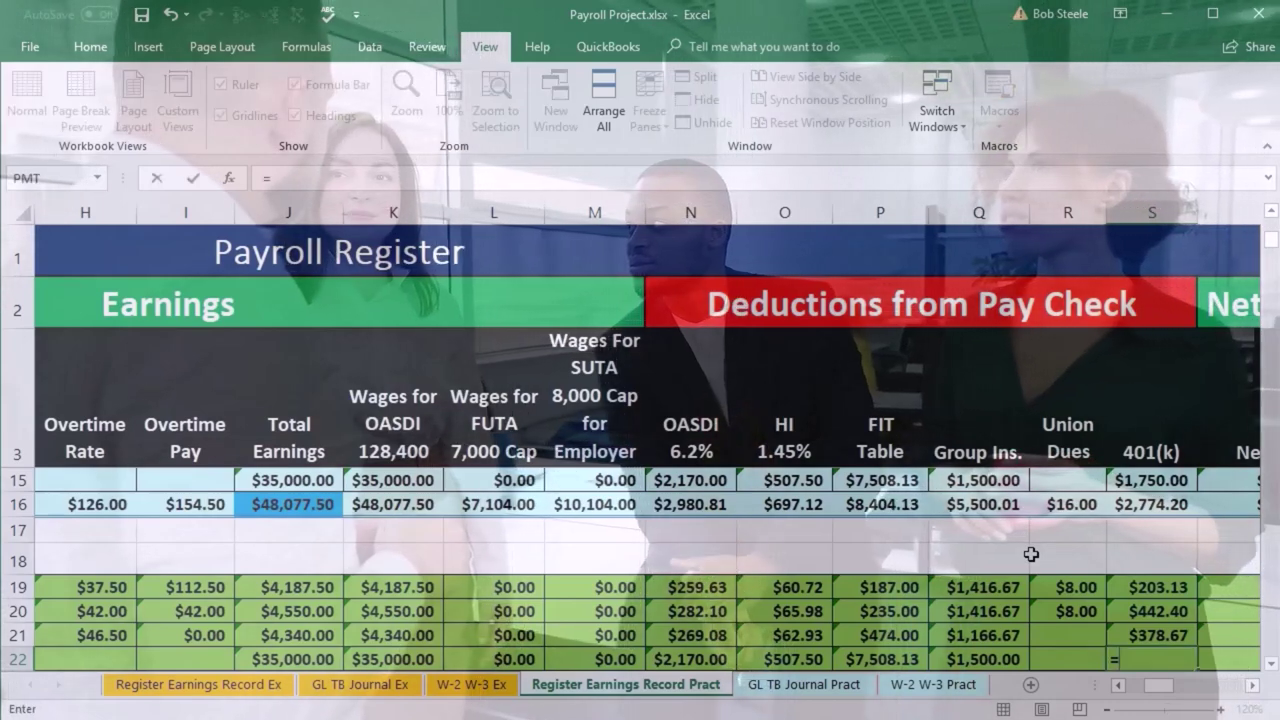
{"action": "key", "text": "Up"}
{"action": "key", "text": "Up"}
{"action": "key", "text": "Up"}
{"action": "key", "text": "Up"}
{"action": "key", "text": "Up"}
{"action": "key", "text": "Up"}
{"action": "key", "text": "Up"}
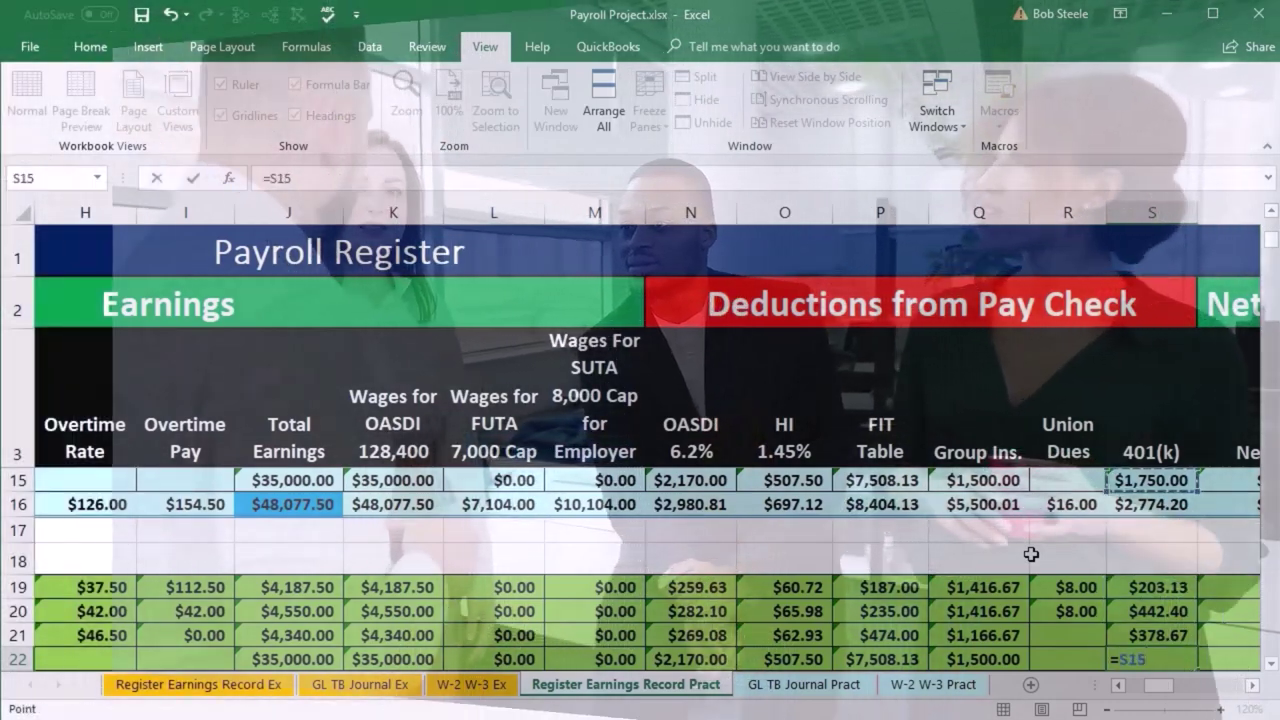
{"action": "key", "text": "Tab"}
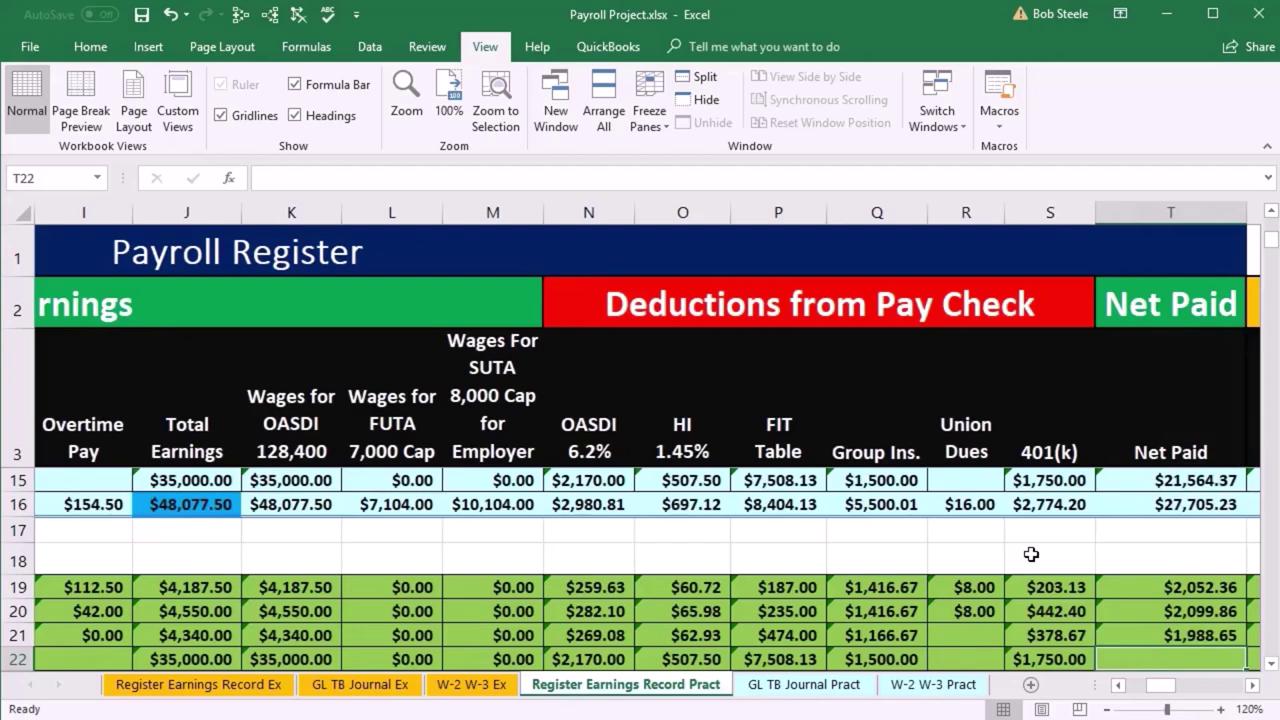
Step: Calculate the salaried employee's net paid in T22 as total earnings less all deductions with =J22-SUM(N22:S22)
{"action": "key", "text": "Down"}
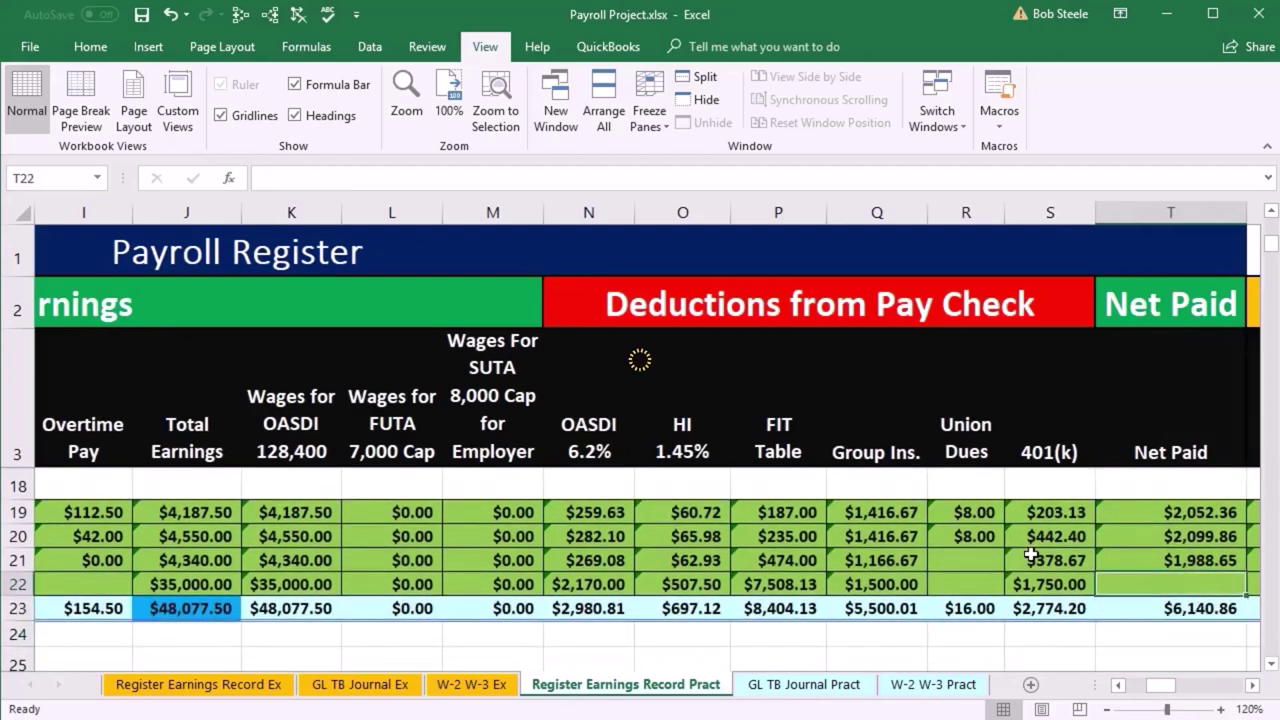
{"action": "type", "text": "=J22"}
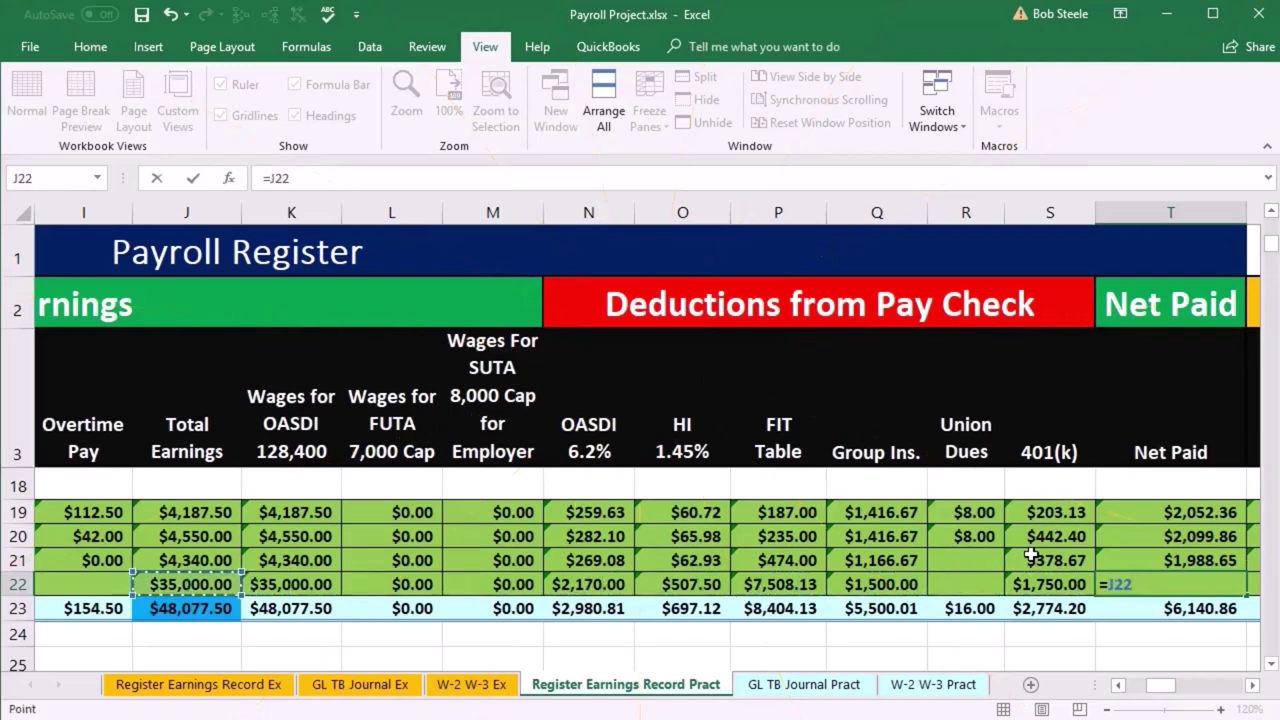
{"action": "type", "text": "-s"}
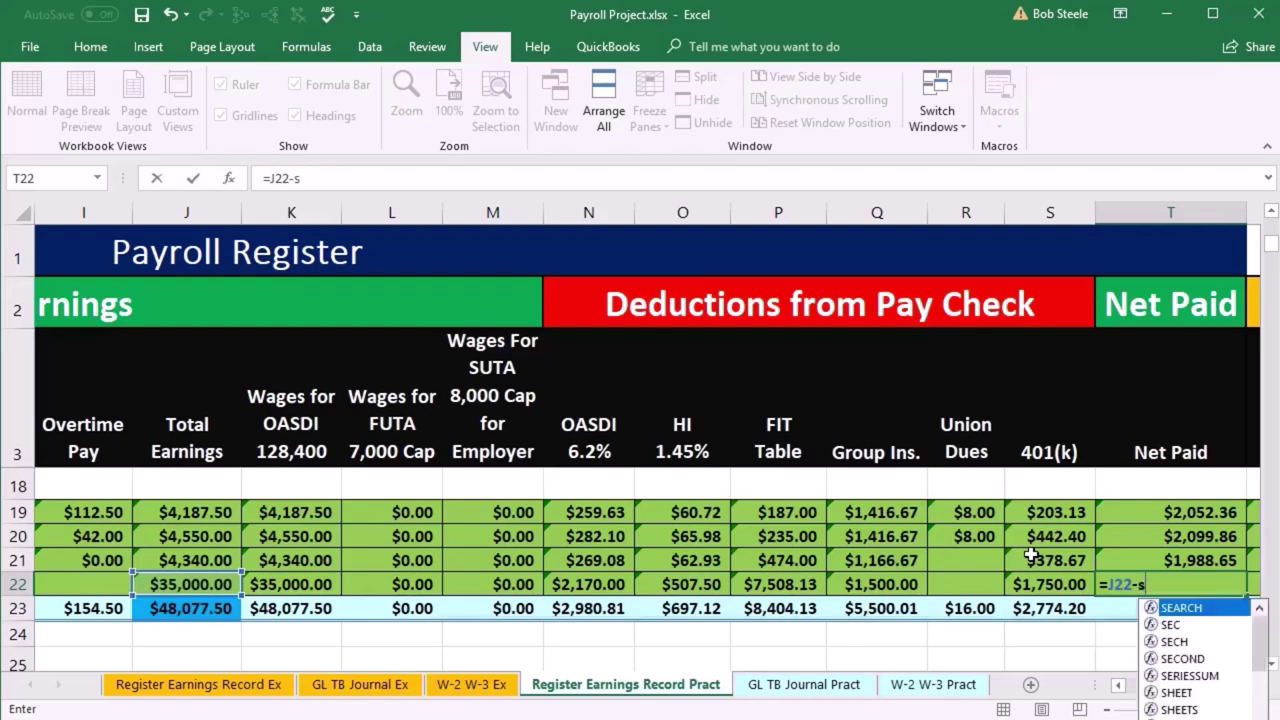
{"action": "type", "text": "um("}
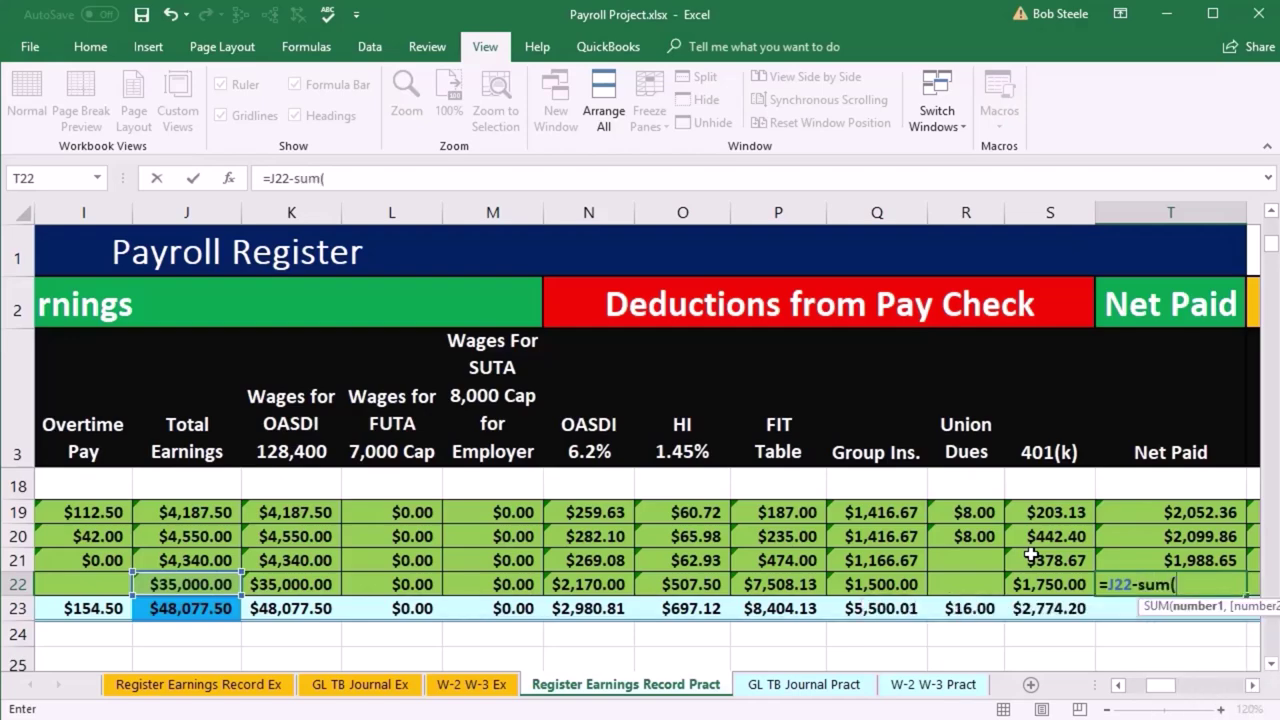
{"action": "key", "text": "Left"}
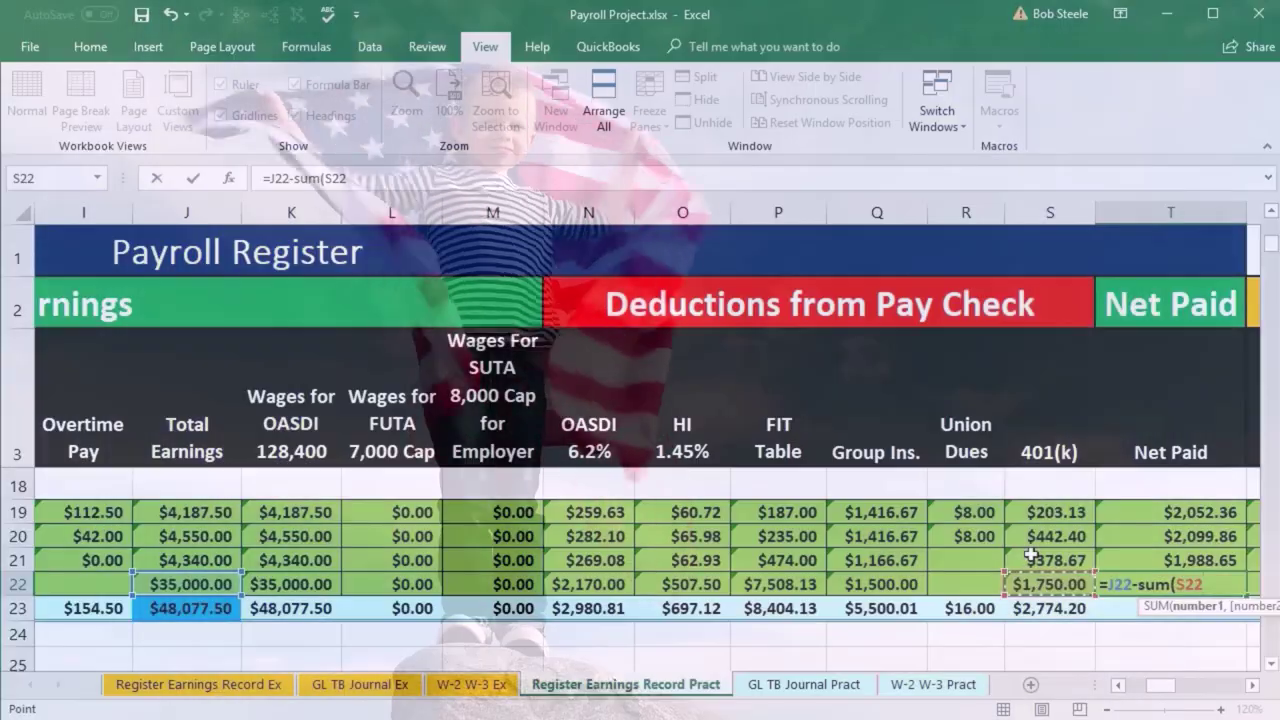
{"action": "key", "text": "shift+Left"}
{"action": "key", "text": "shift+Left"}
{"action": "key", "text": "shift+Left"}
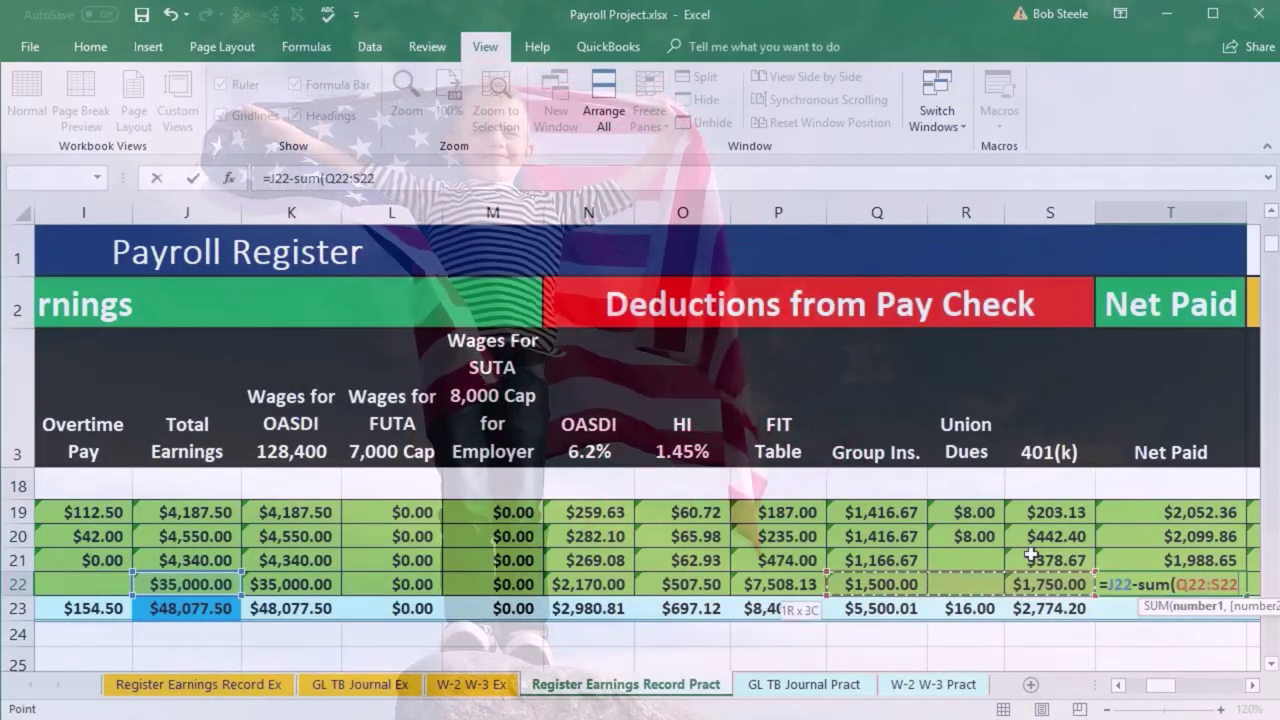
{"action": "key", "text": "shift+Left"}
{"action": "key", "text": "shift+Left"}
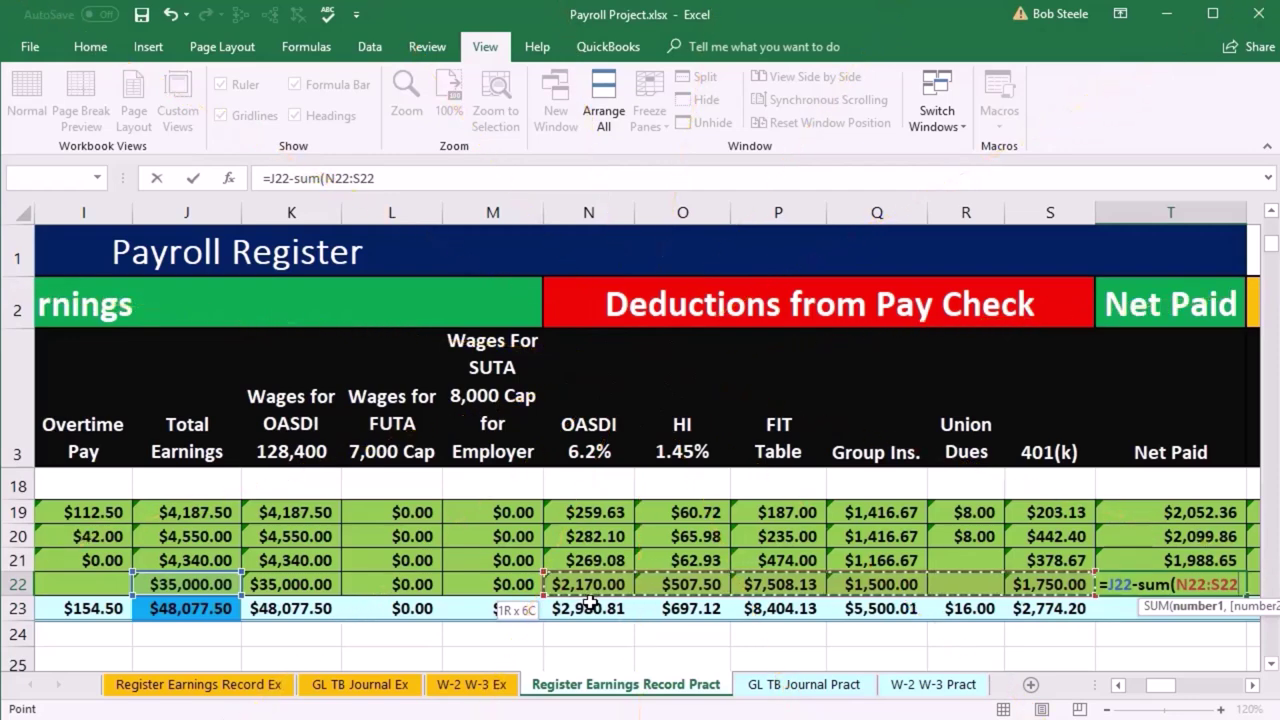
{"action": "type", "text": ")"}
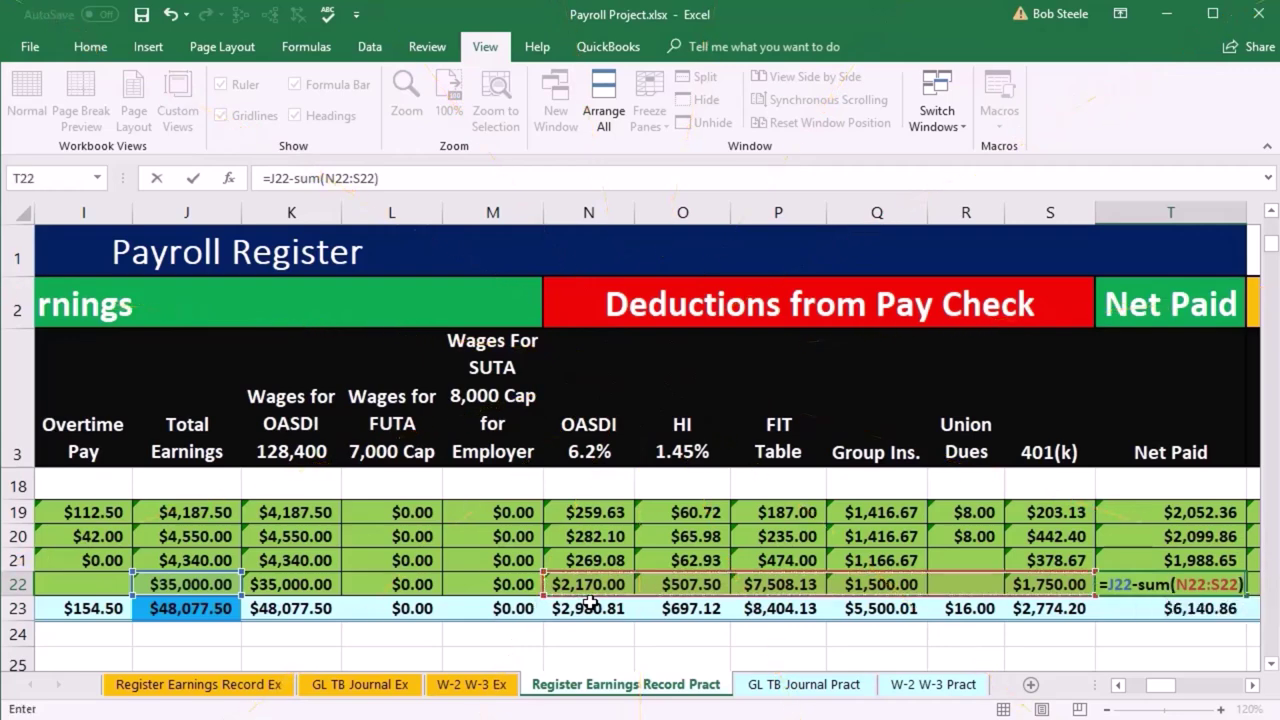
{"action": "key", "text": "Return"}
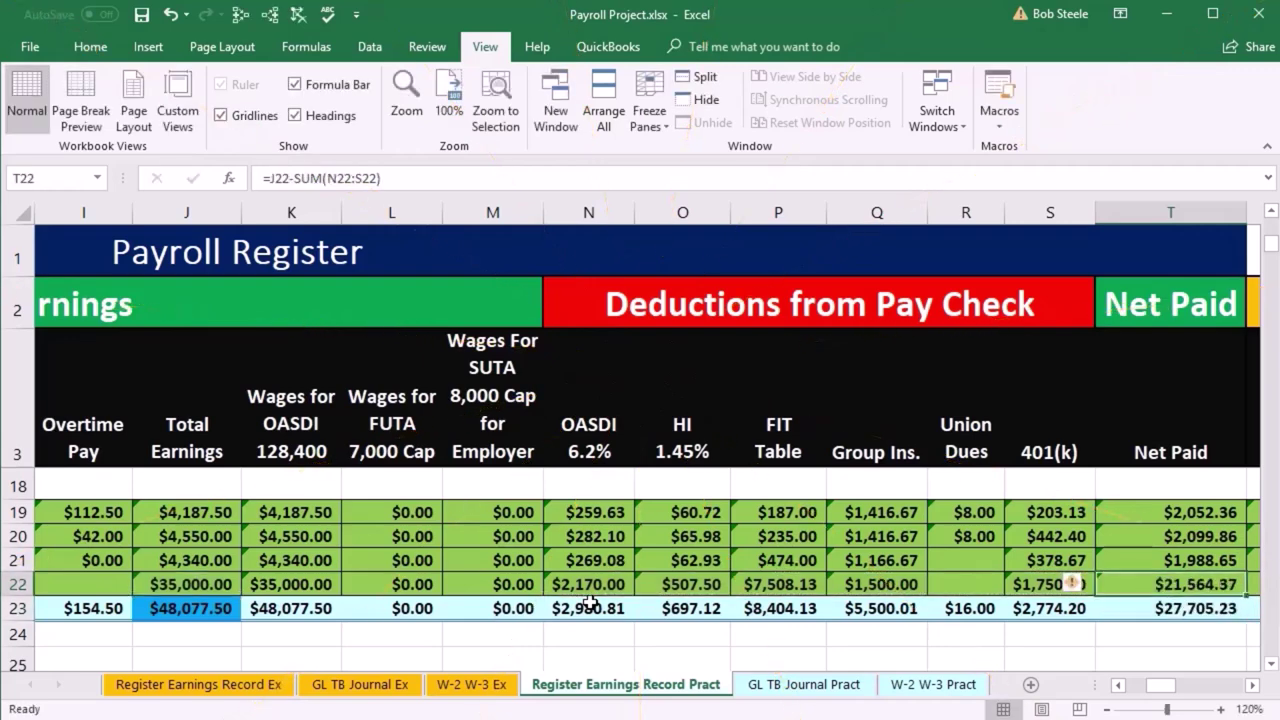
Step: Calculate the employer's OASDI tax for the salaried employee in U22 with =K22*.062
{"action": "key", "text": "Right"}
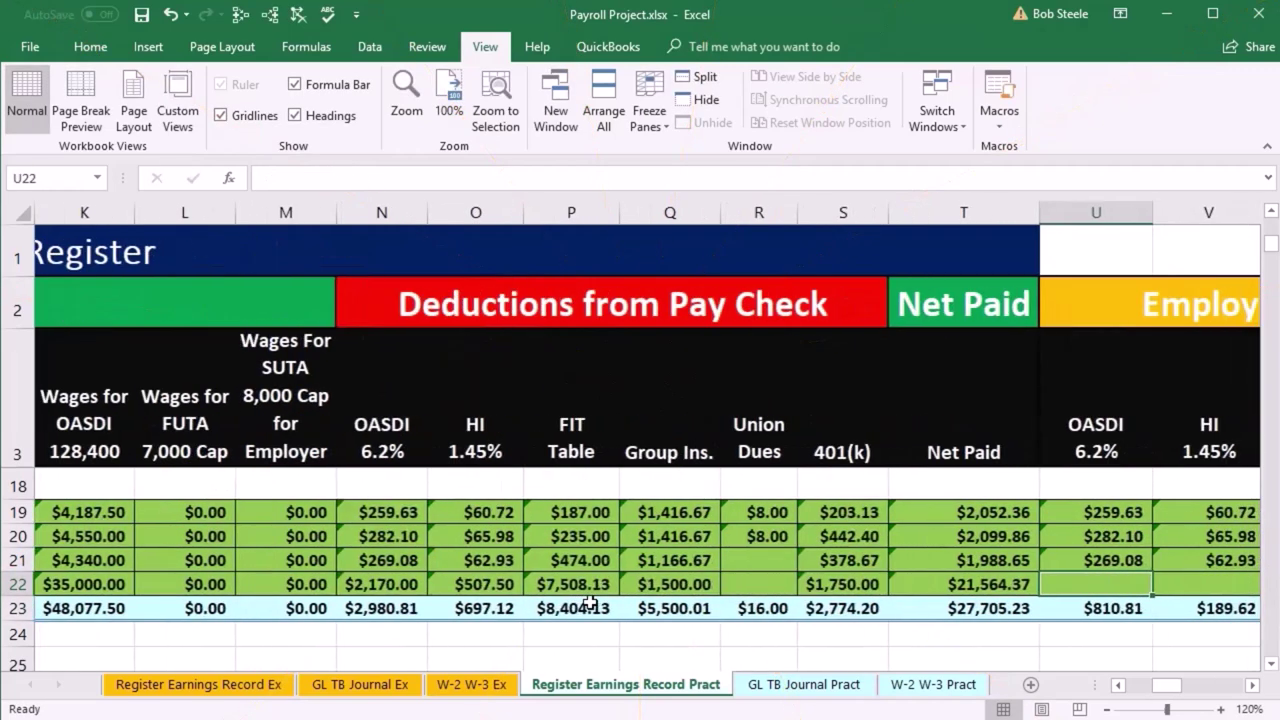
{"action": "type", "text": "="}
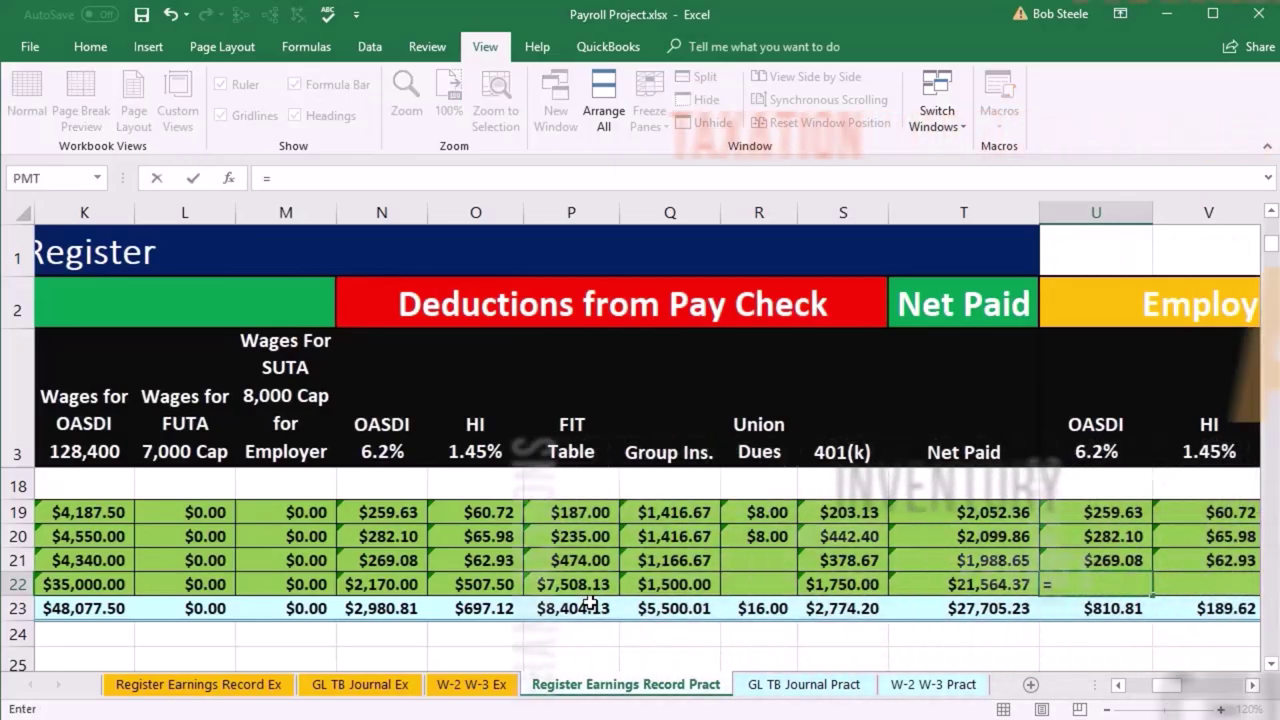
{"action": "key", "text": "Left"}
{"action": "key", "text": "Left"}
{"action": "key", "text": "Left"}
{"action": "key", "text": "Left"}
{"action": "key", "text": "Left"}
{"action": "key", "text": "Left"}
{"action": "key", "text": "Left"}
{"action": "key", "text": "Left"}
{"action": "key", "text": "Left"}
{"action": "key", "text": "Left"}
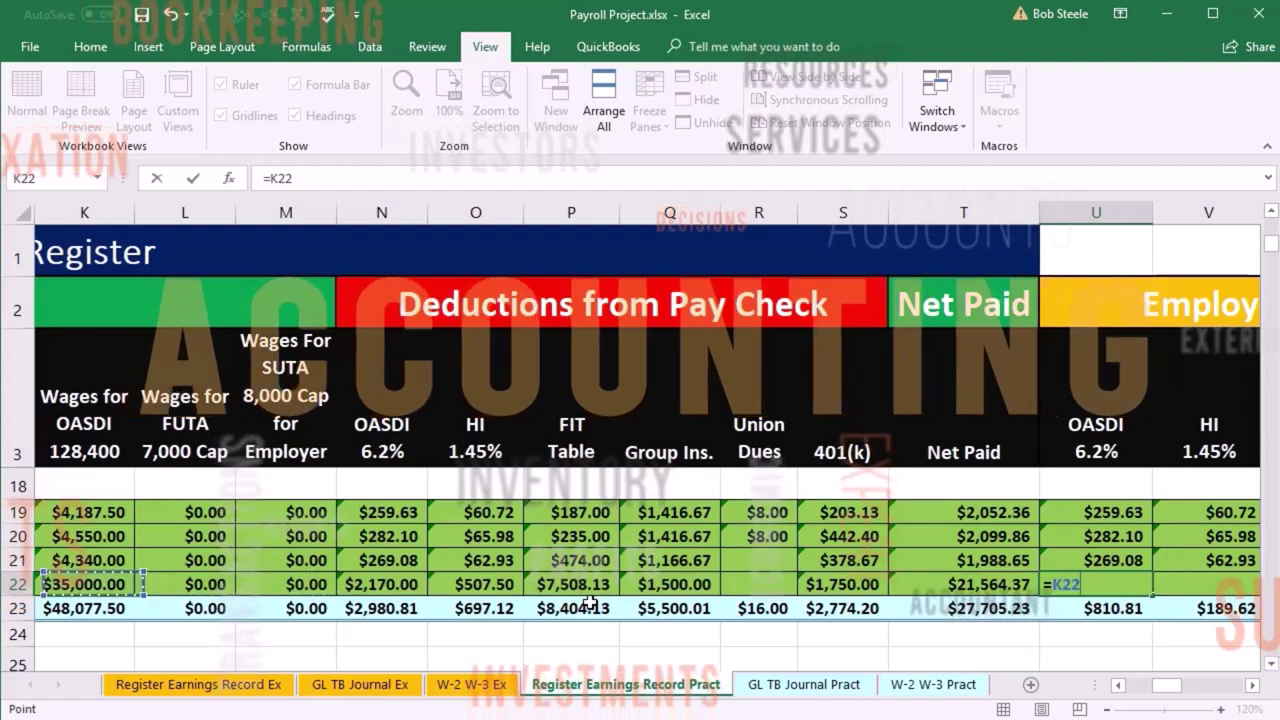
{"action": "type", "text": "*.06"}
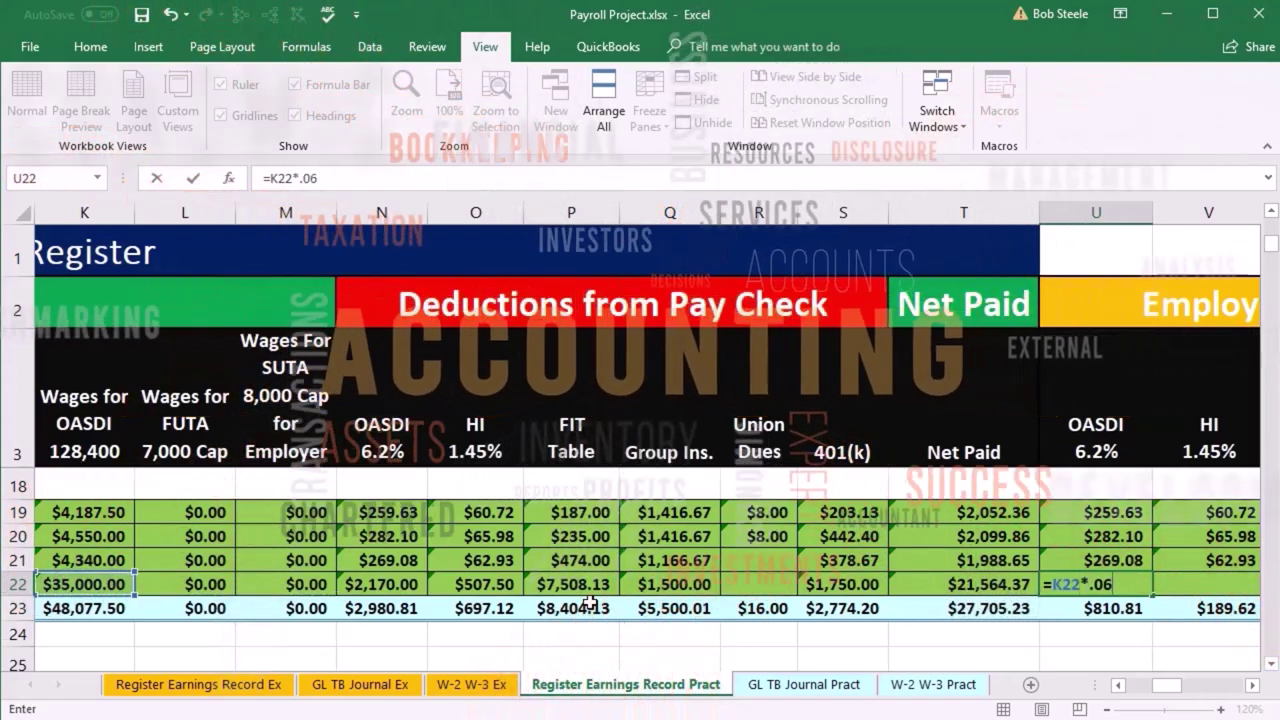
{"action": "type", "text": "2"}
{"action": "key", "text": "Tab"}
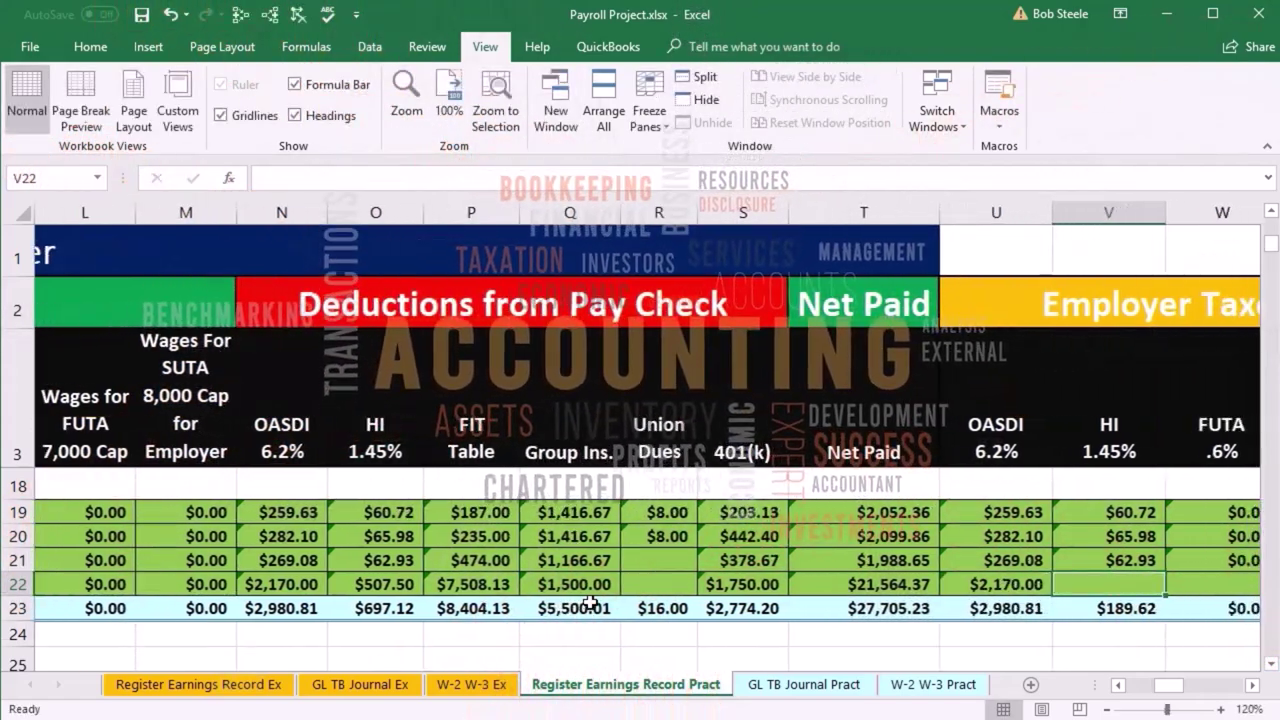
Step: Calculate the employer's HI tax for the salaried employee in V22 from total earnings with =J22*.0145
{"action": "type", "text": "="}
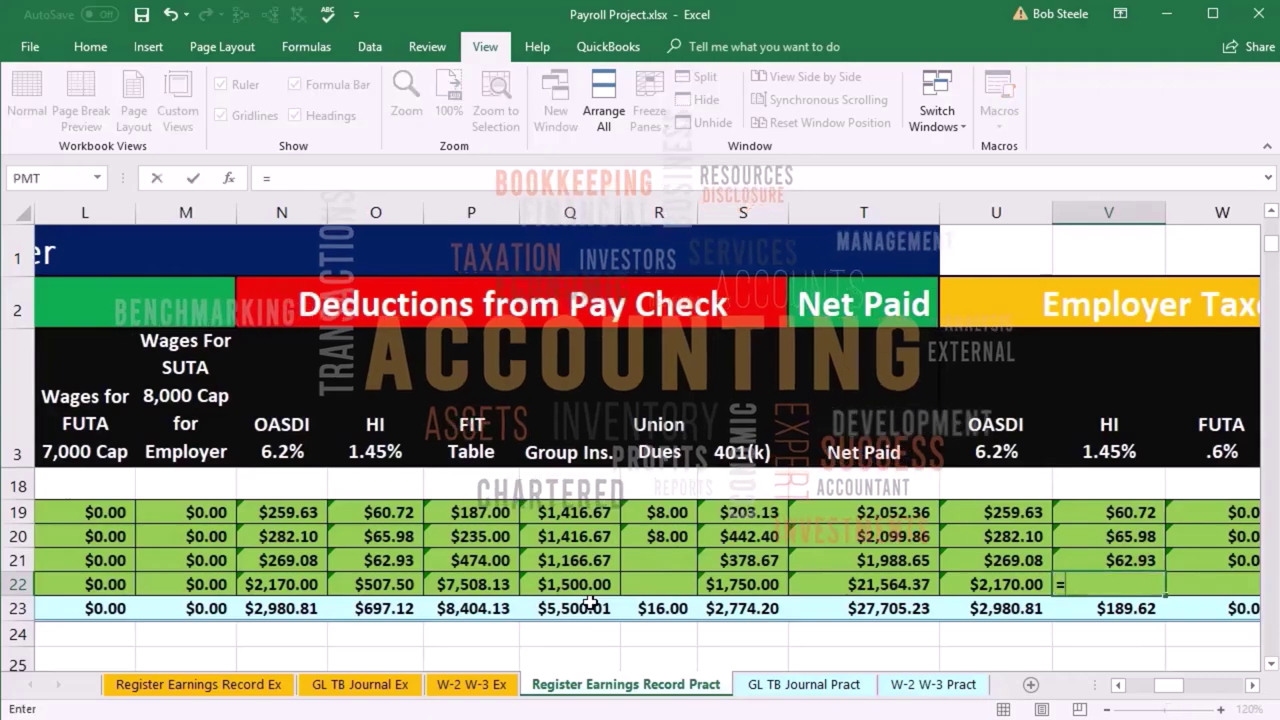
{"action": "key", "text": "Left"}
{"action": "key", "text": "Left"}
{"action": "key", "text": "Left"}
{"action": "key", "text": "Left"}
{"action": "key", "text": "Left"}
{"action": "key", "text": "Left"}
{"action": "key", "text": "Left"}
{"action": "key", "text": "Left"}
{"action": "key", "text": "Left"}
{"action": "key", "text": "Left"}
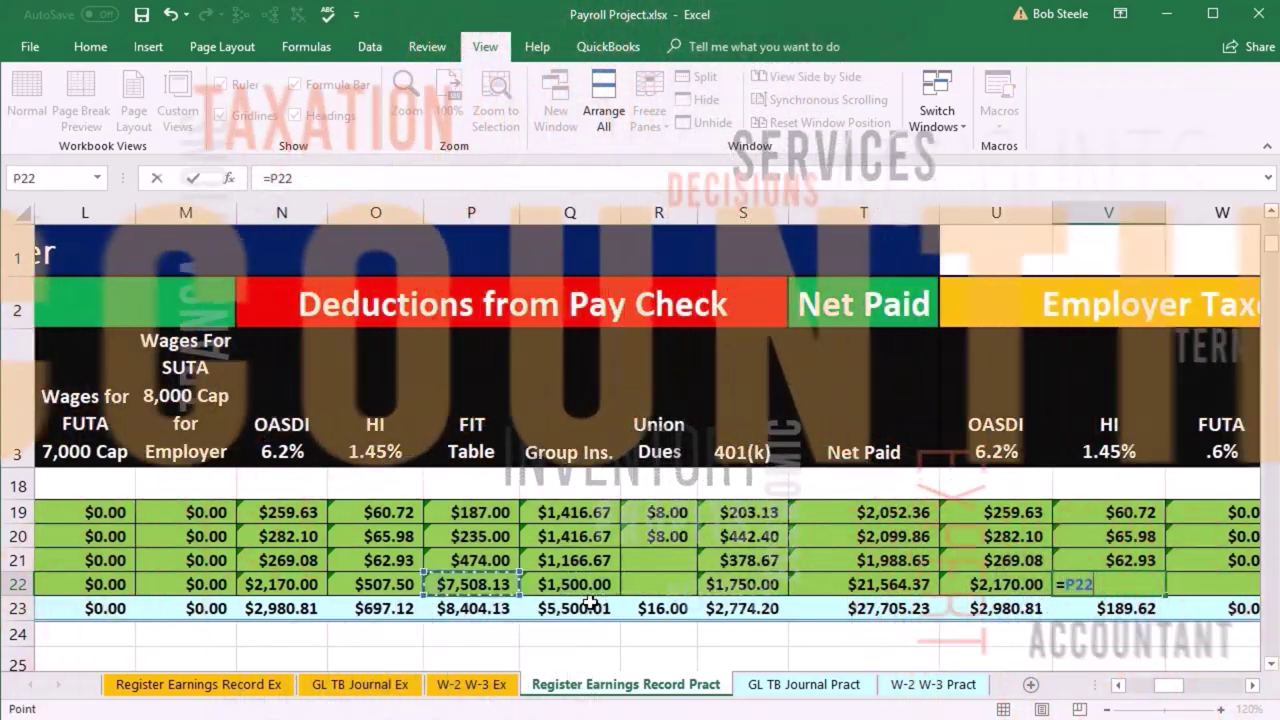
{"action": "key", "text": "Left"}
{"action": "key", "text": "Left"}
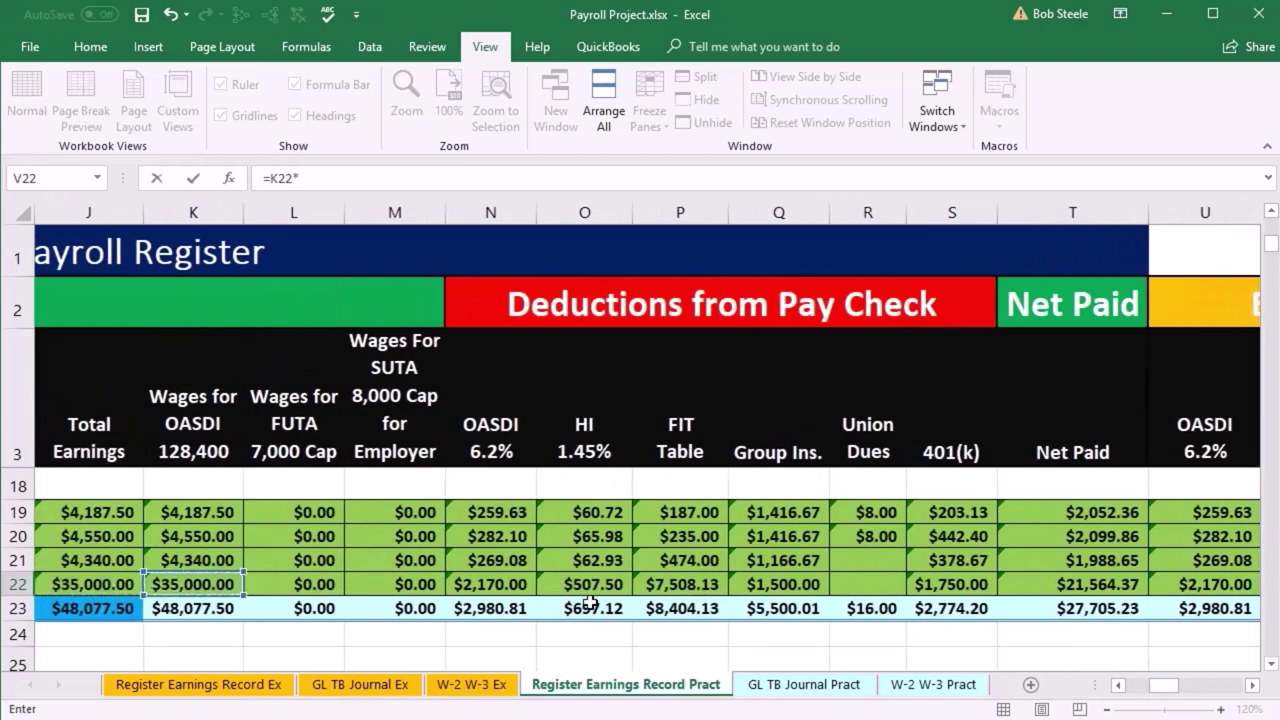
{"action": "key", "text": "BackSpace"}
{"action": "key", "text": "BackSpace"}
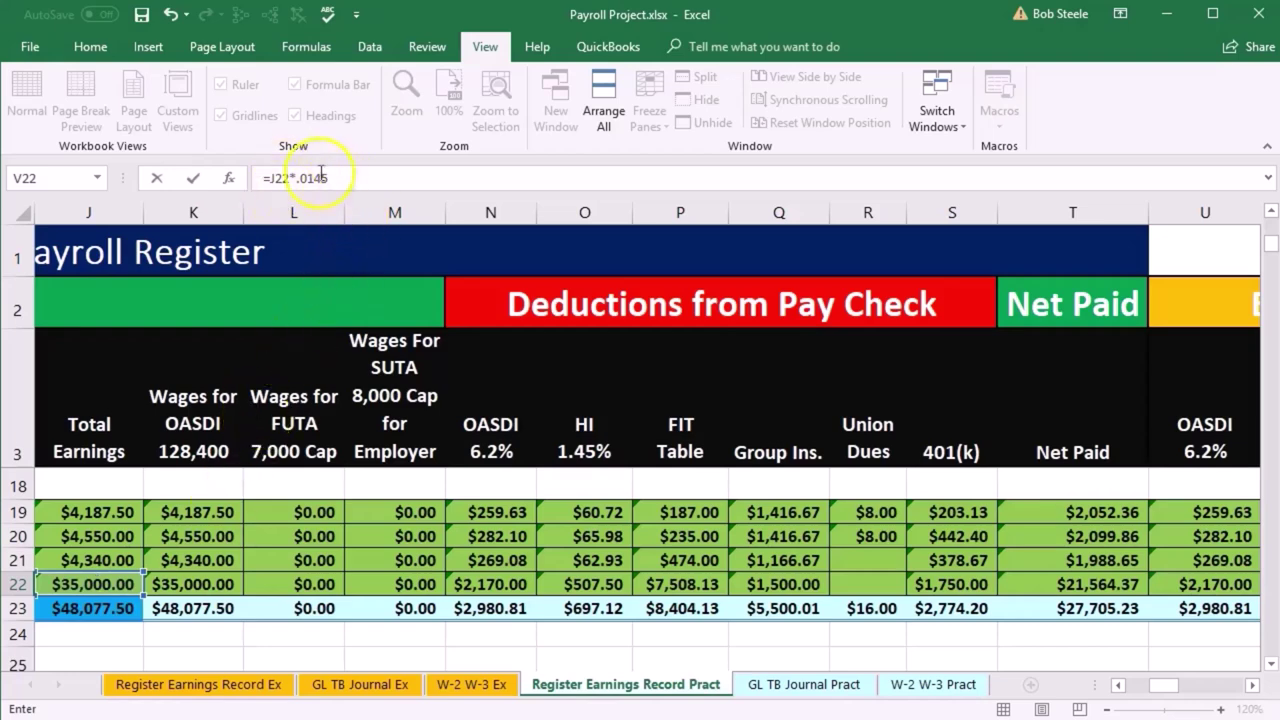
{"action": "key", "text": "Tab"}
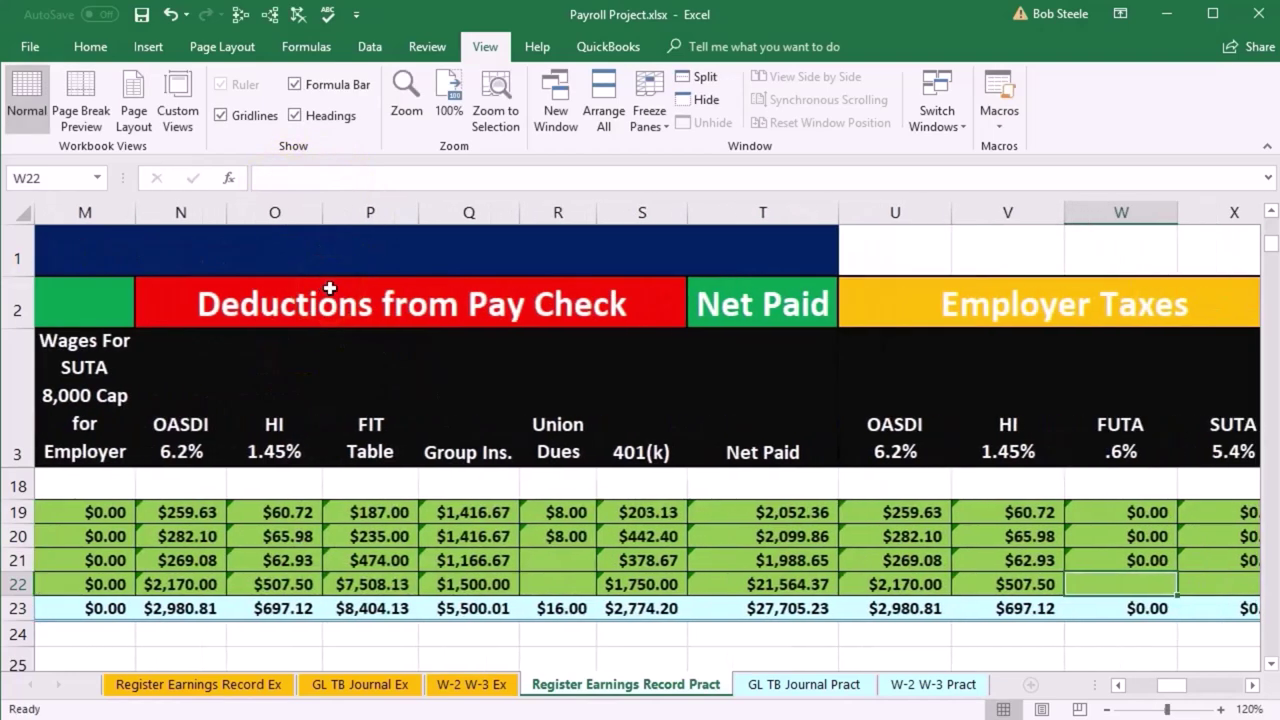
Step: Calculate the salaried employee's FUTA tax in W22 from the FUTA-capped wages with =L22*.006
{"action": "type", "text": "="}
{"action": "key", "text": "Left"}
{"action": "key", "text": "Left"}
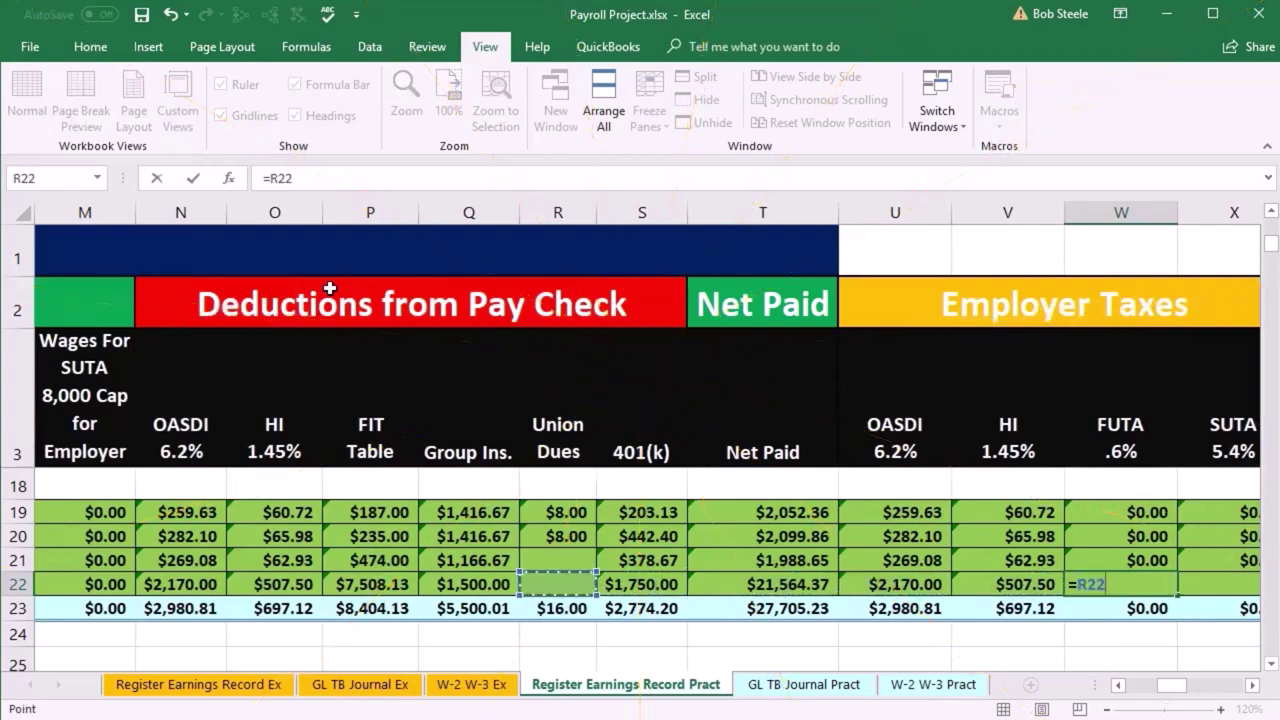
{"action": "key", "text": "Left"}
{"action": "key", "text": "Left"}
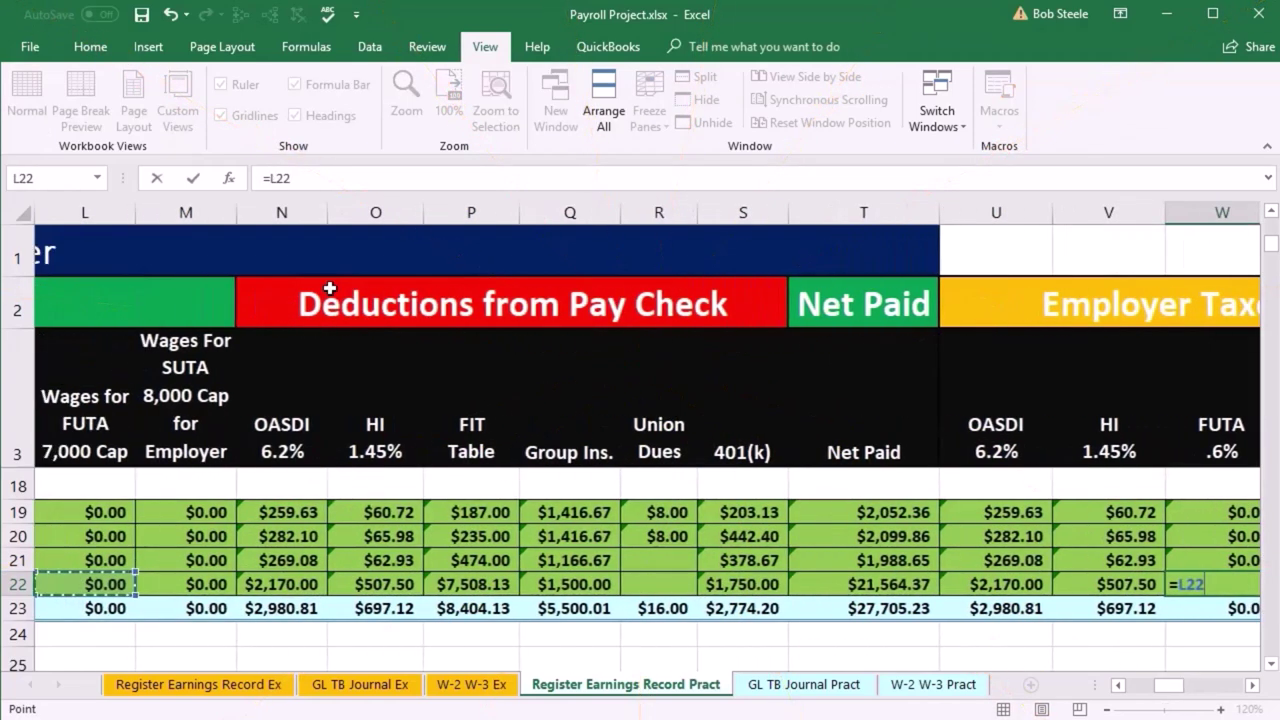
{"action": "type", "text": ".006"}
{"action": "key", "text": "Tab"}
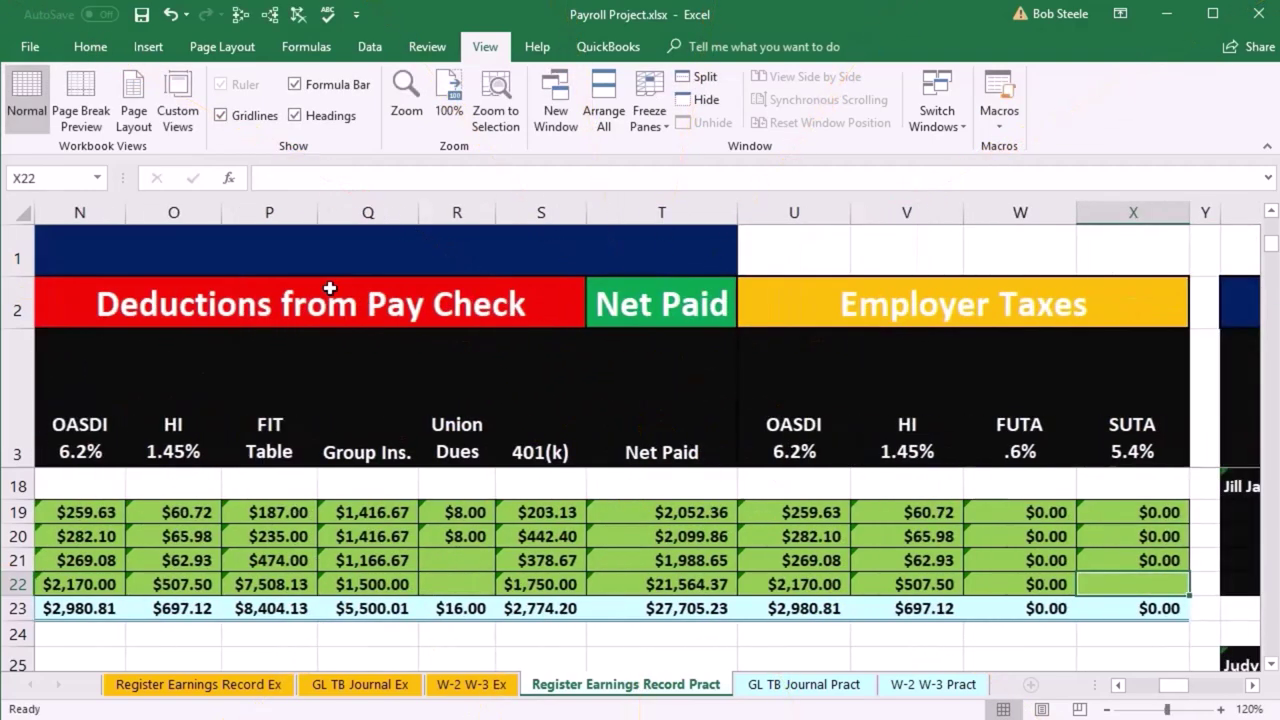
Step: Calculate the salaried employee's SUTA tax in X22 from the SUTA-capped wages with =M22*.054
{"action": "type", "text": "="}
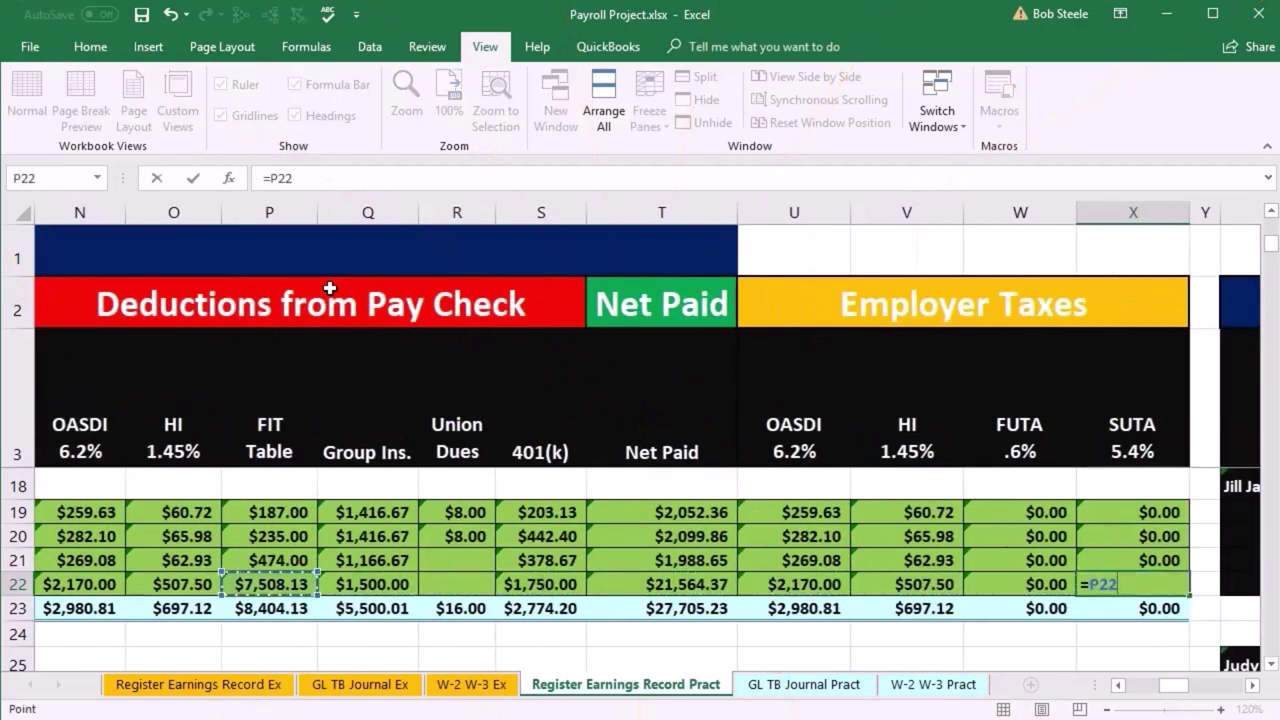
{"action": "key", "text": "Left"}
{"action": "key", "text": "Left"}
{"action": "key", "text": "Left"}
{"action": "type", "text": "*.0"}
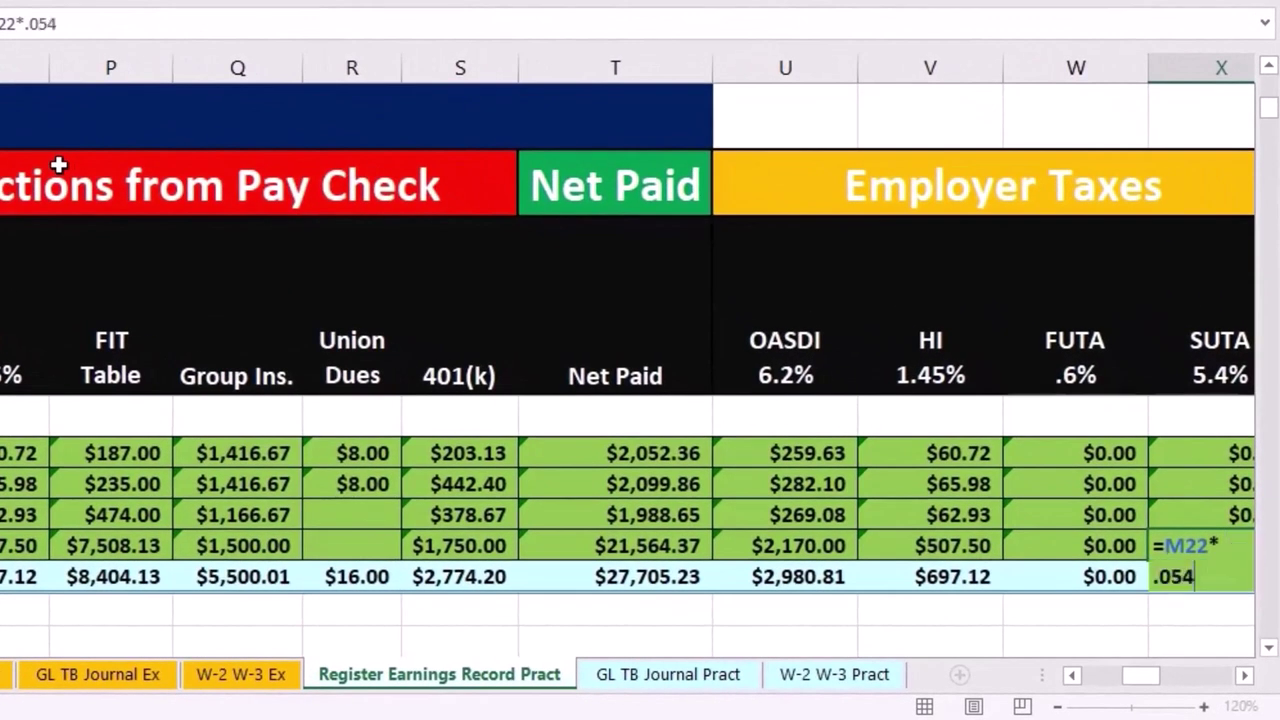
{"action": "key", "text": "Tab"}
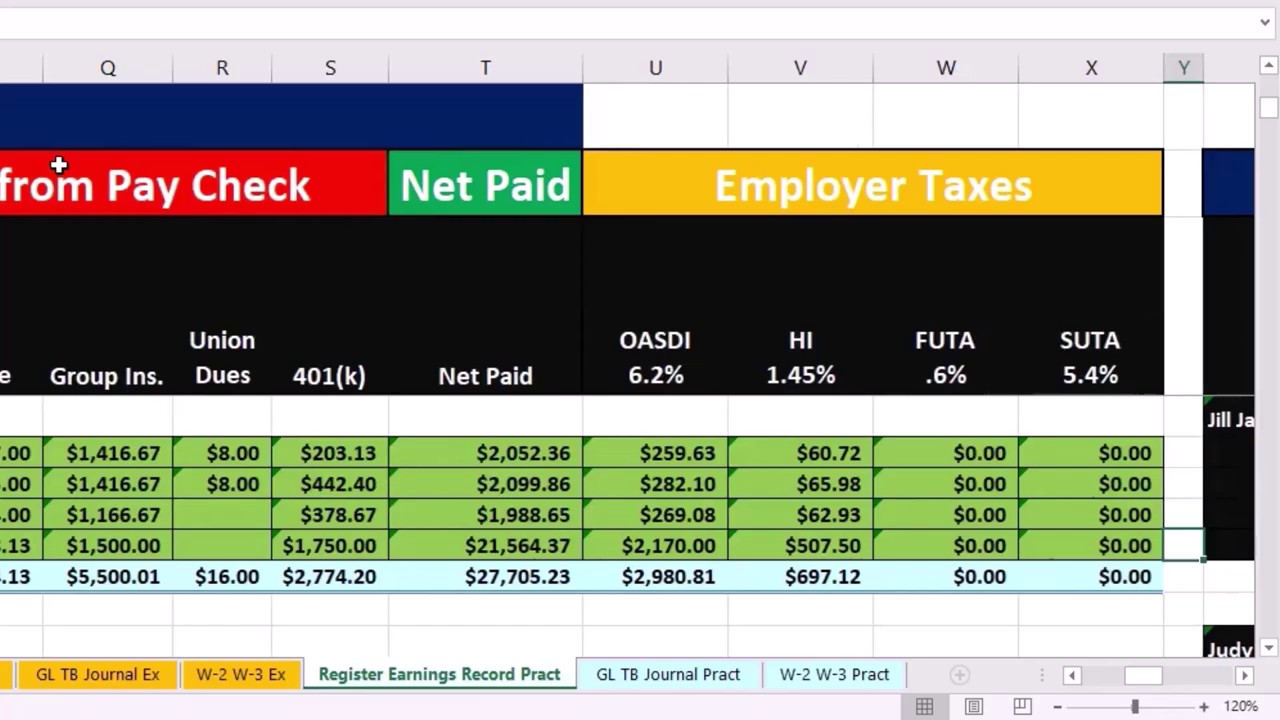
Step: Review the October payroll register rows from the employee names across to the employer taxes
{"action": "key", "text": "Left"}
{"action": "key", "text": "Left"}
{"action": "key", "text": "Left"}
{"action": "key", "text": "Left"}
{"action": "key", "text": "Left"}
{"action": "key", "text": "Left"}
{"action": "key", "text": "Left"}
{"action": "key", "text": "Left"}
{"action": "key", "text": "Left"}
{"action": "key", "text": "Left"}
{"action": "key", "text": "Left"}
{"action": "key", "text": "Left"}
{"action": "key", "text": "Left"}
{"action": "key", "text": "Left"}
{"action": "key", "text": "Left"}
{"action": "key", "text": "Left"}
{"action": "key", "text": "Left"}
{"action": "key", "text": "Left"}
{"action": "key", "text": "Left"}
{"action": "key", "text": "Left"}
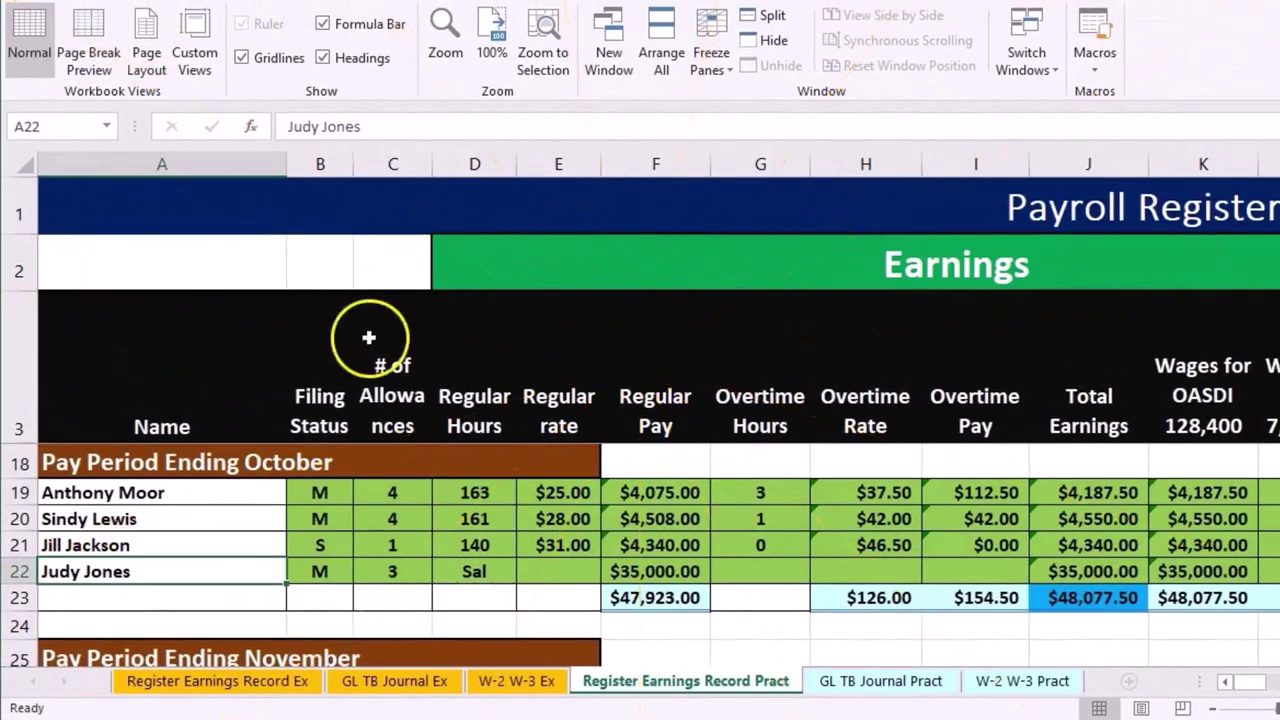
{"action": "scroll", "coordinate": [1033, 543], "scroll_direction": "right", "scroll_amount": 5}
{"action": "left_click", "coordinate": [1033, 543]}
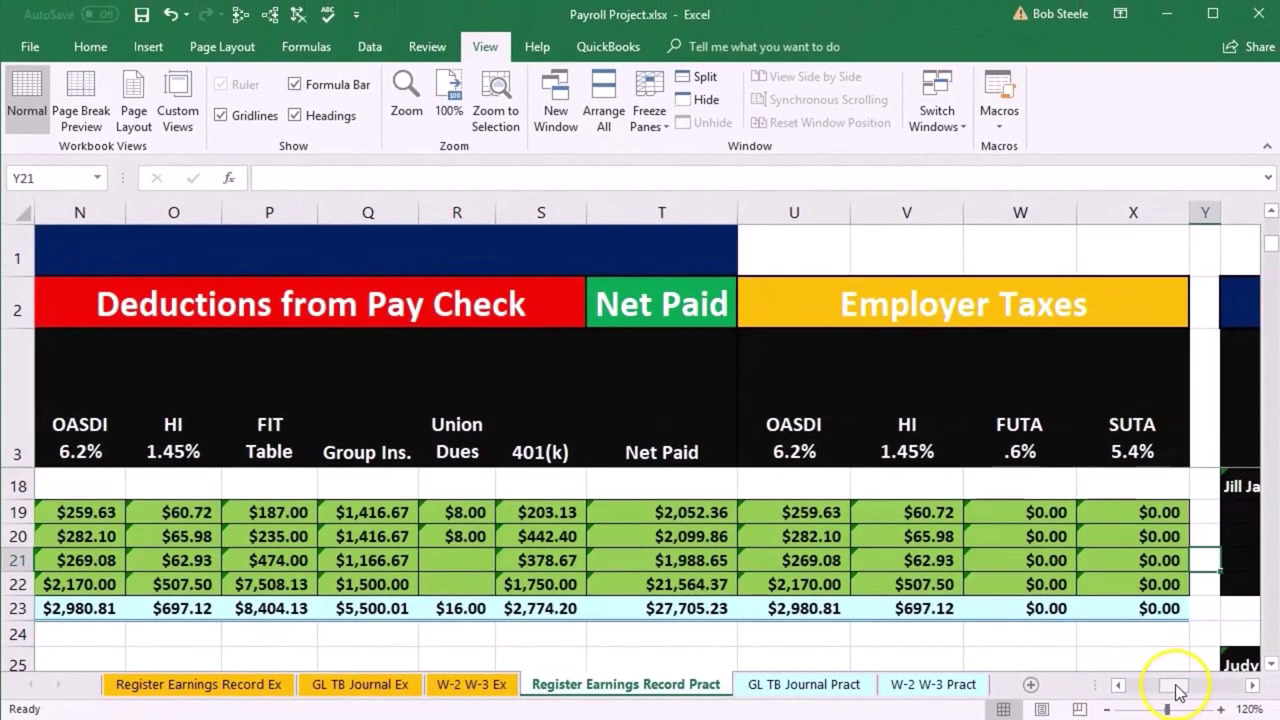
{"action": "left_click_drag", "start_coordinate": [1279, 693], "coordinate": [1271, 684]}
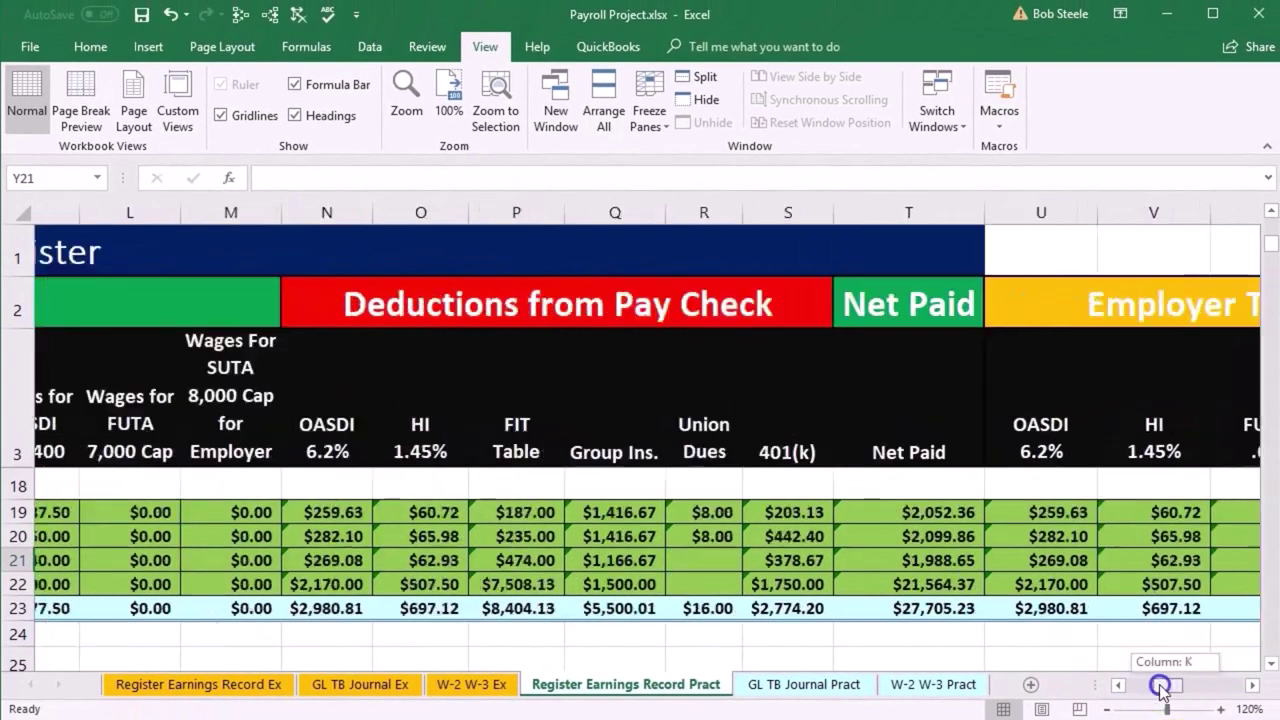
{"action": "left_click_drag", "start_coordinate": [1160, 688], "coordinate": [1108, 680]}
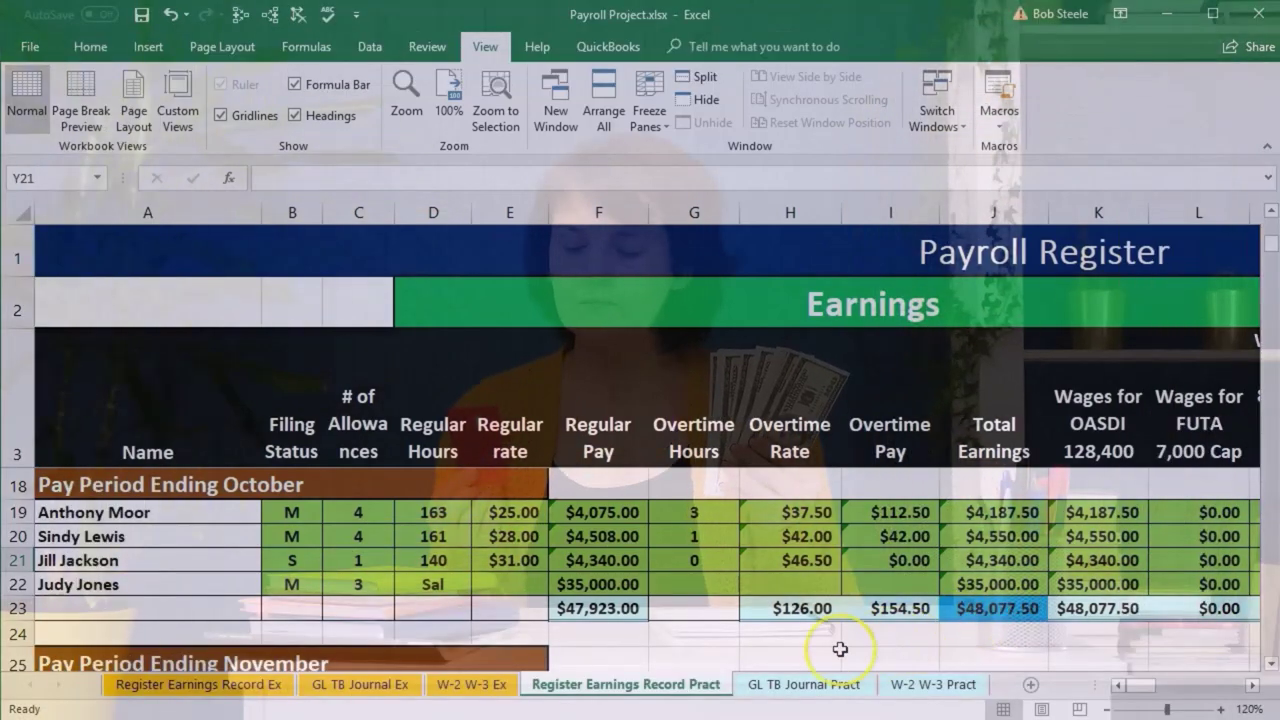
Step: Fill the September total earnings cells J12:J15 with the standard light blue color used for the total below them
{"action": "scroll", "coordinate": [840, 650], "scroll_direction": "up", "scroll_amount": 3}
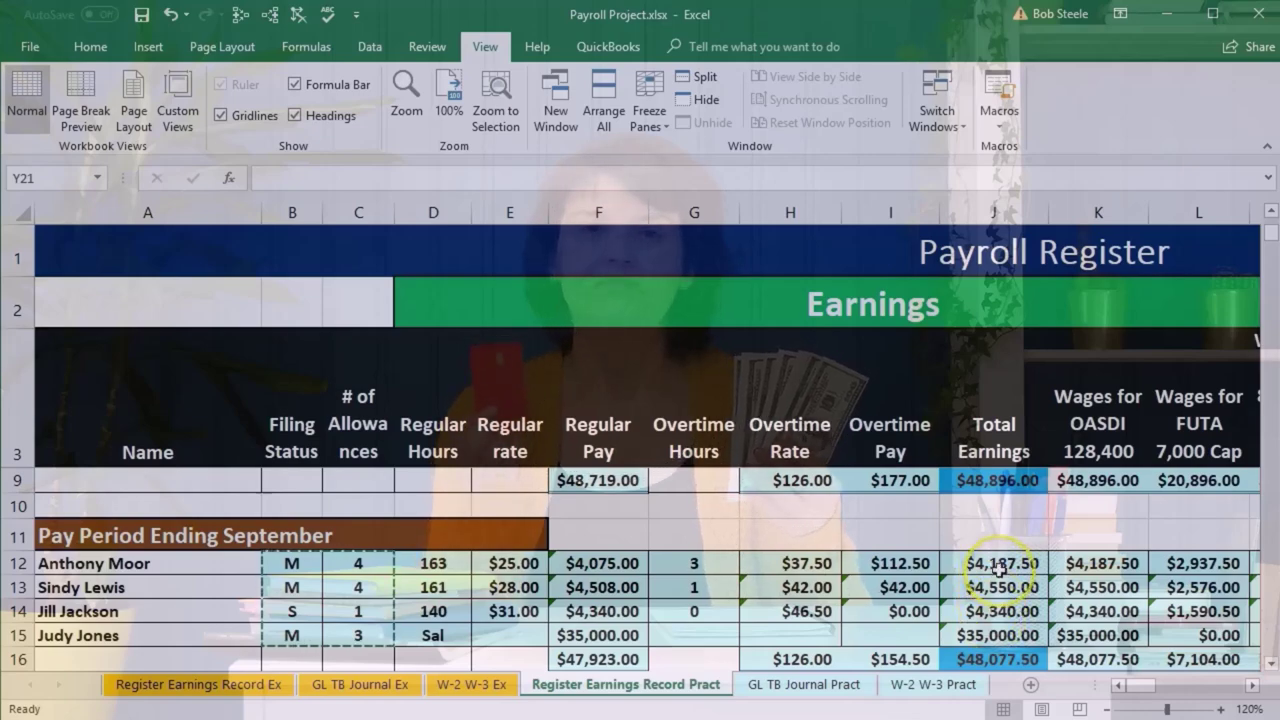
{"action": "left_click_drag", "start_coordinate": [998, 566], "coordinate": [997, 630]}
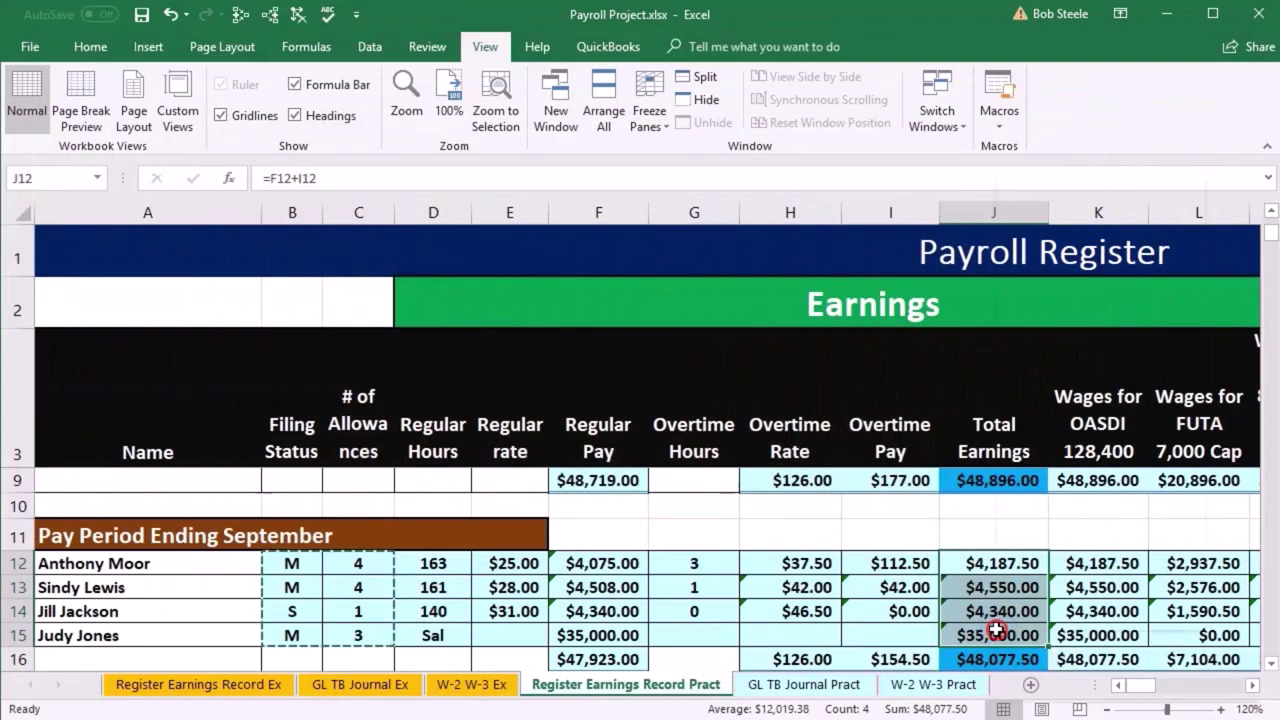
{"action": "right_click", "coordinate": [997, 630]}
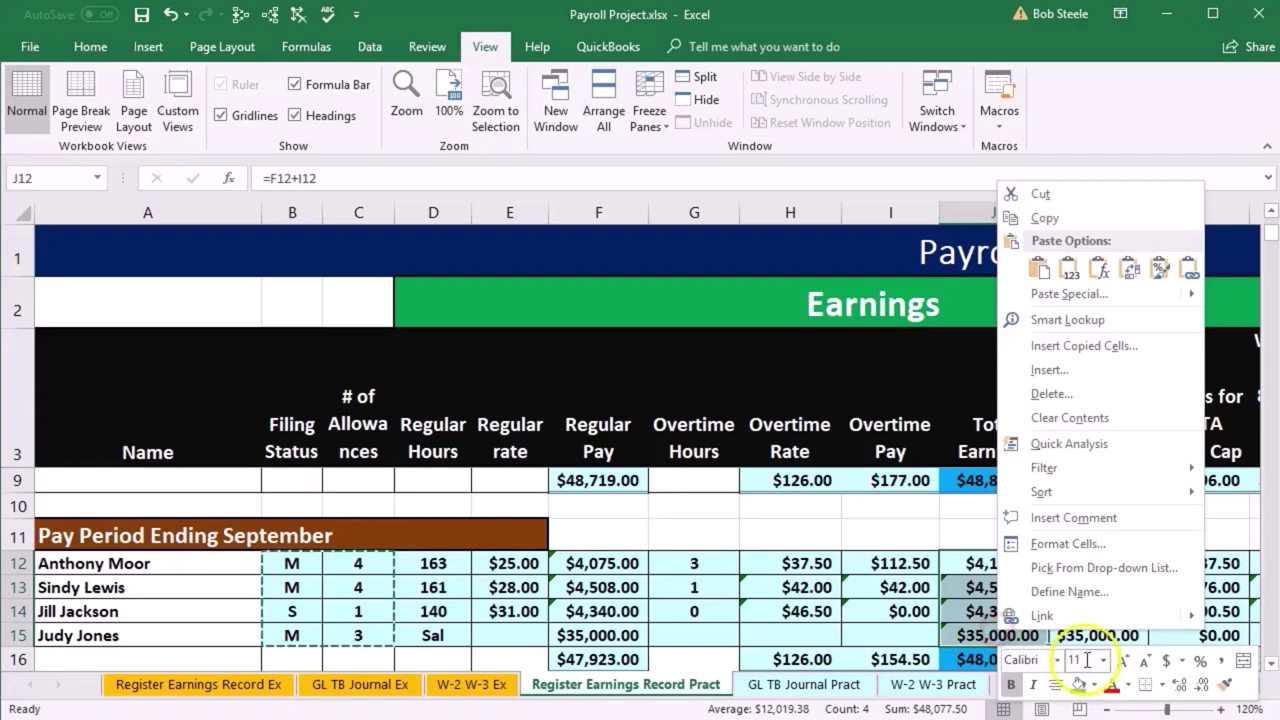
{"action": "left_click", "coordinate": [1097, 686]}
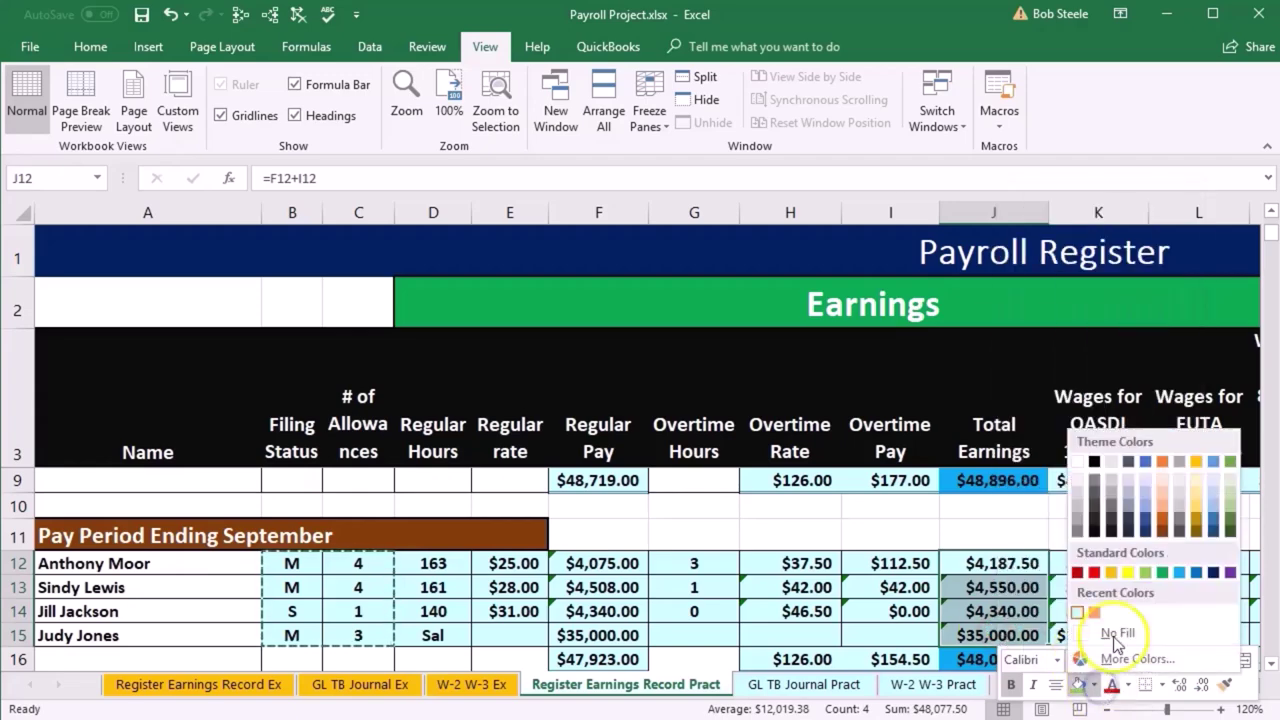
{"action": "left_click", "coordinate": [1180, 571]}
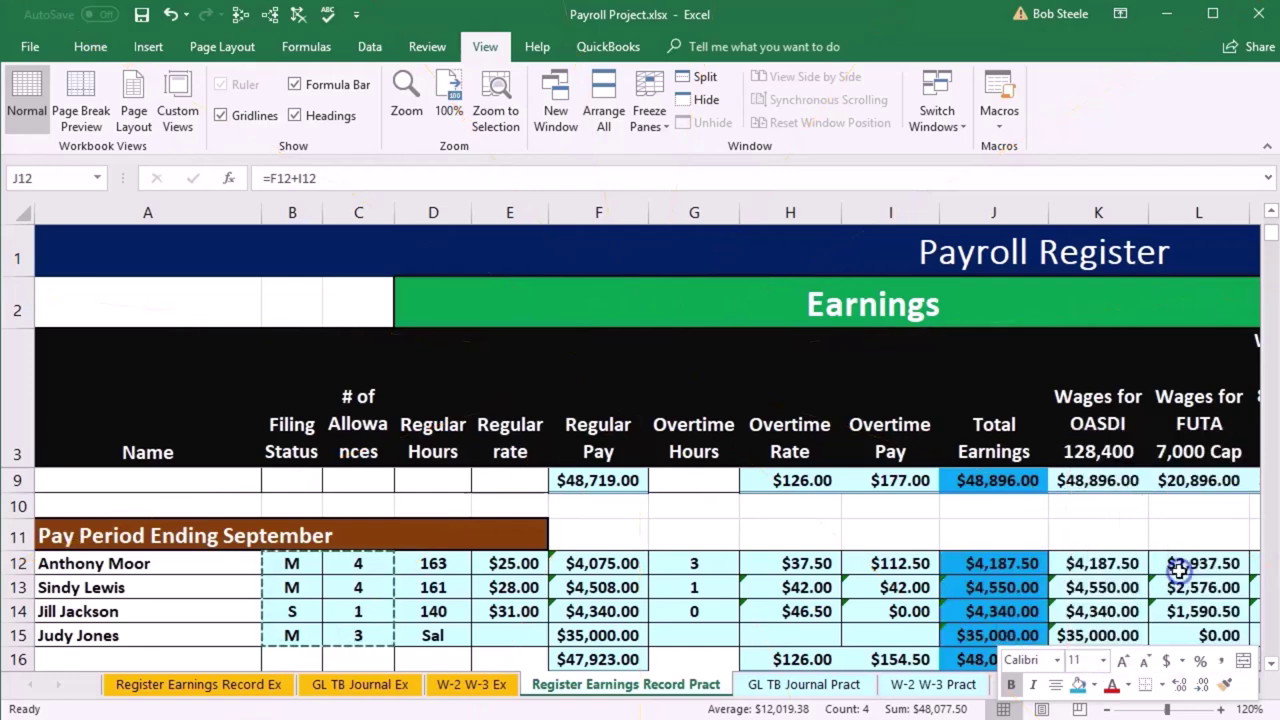
{"action": "left_click", "coordinate": [572, 659]}
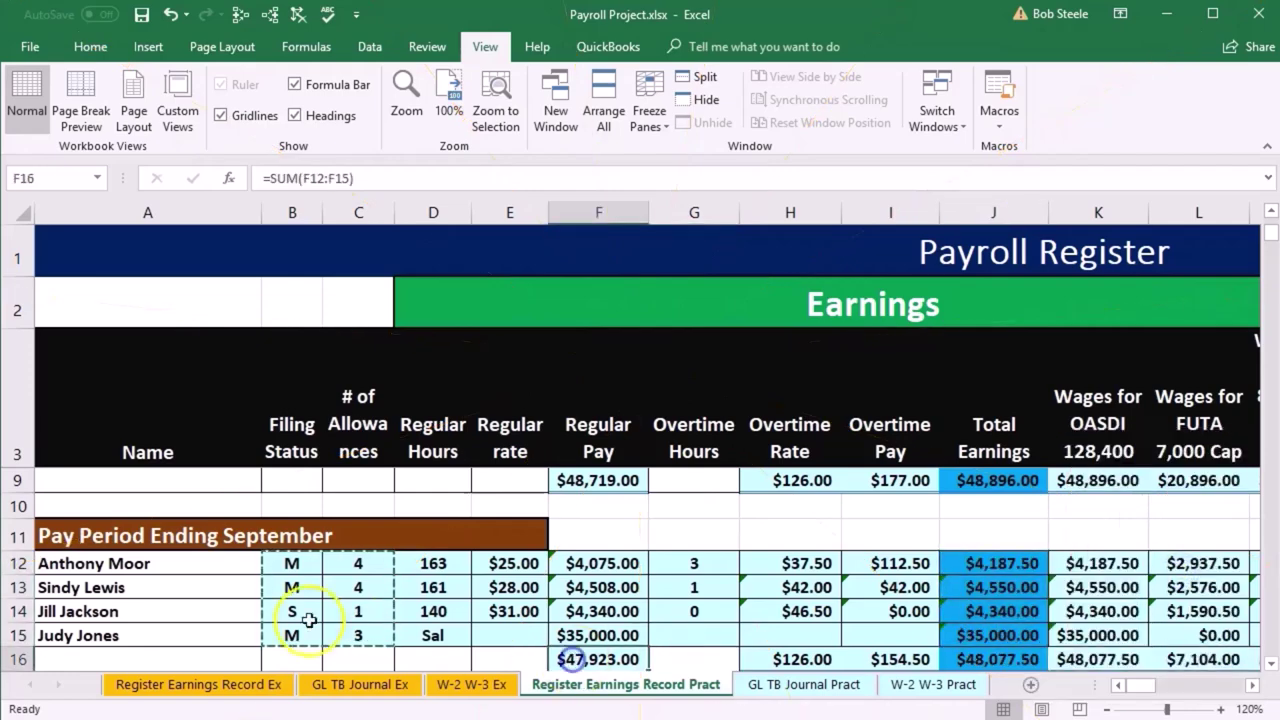
Step: Copy the formatting of the September register rows B12:X15 onto the October rows B19:X22 with Format Painter
{"action": "left_click", "coordinate": [300, 566]}
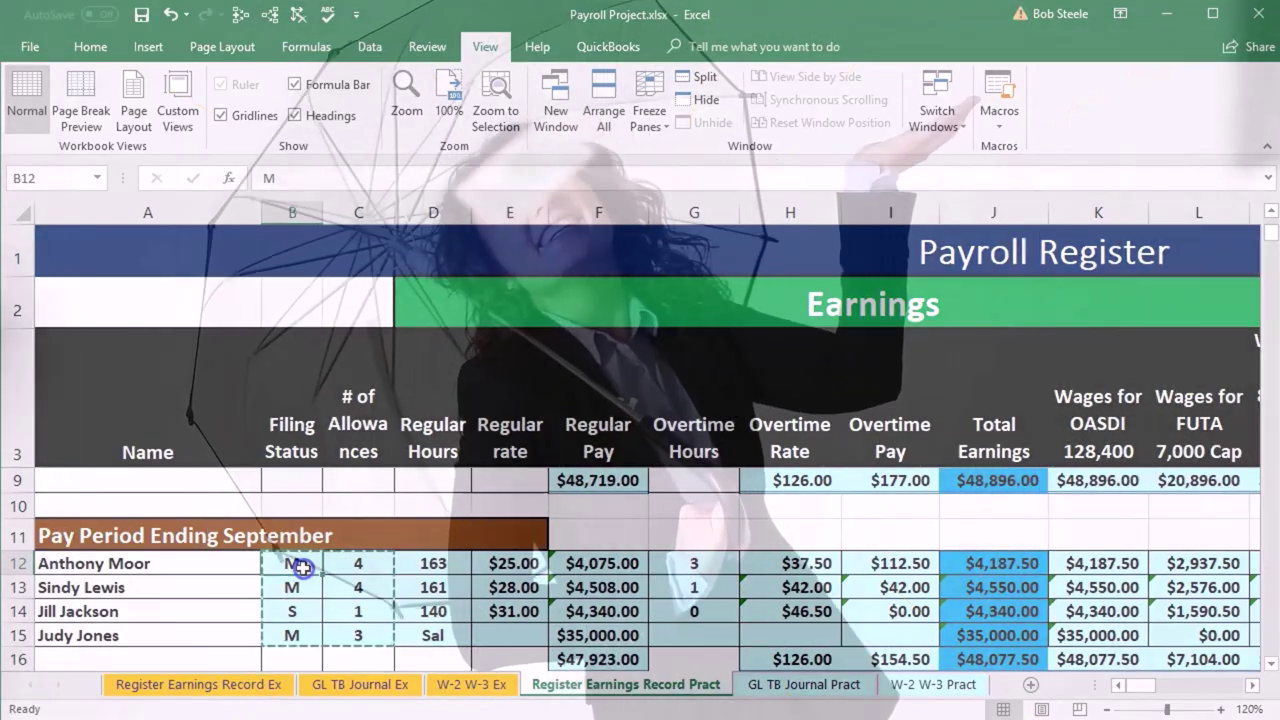
{"action": "left_click_drag", "start_coordinate": [300, 566], "coordinate": [1120, 635]}
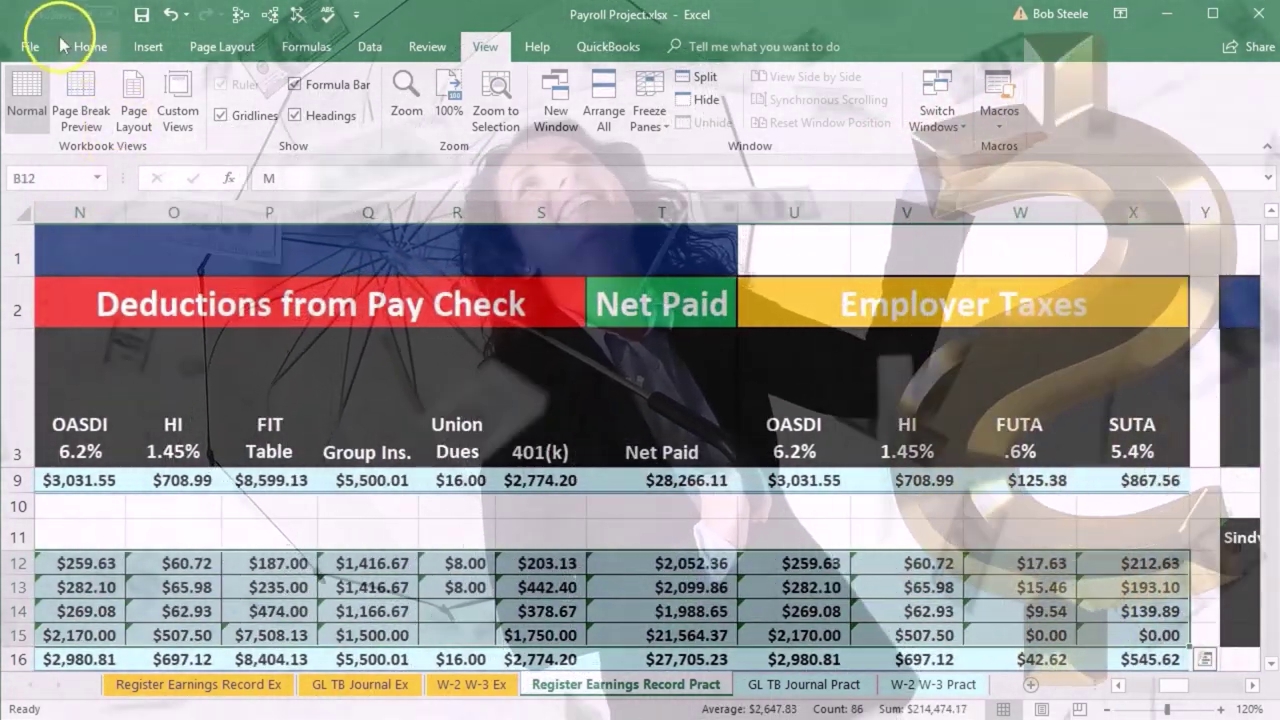
{"action": "left_click", "coordinate": [90, 47]}
{"action": "left_click", "coordinate": [57, 118]}
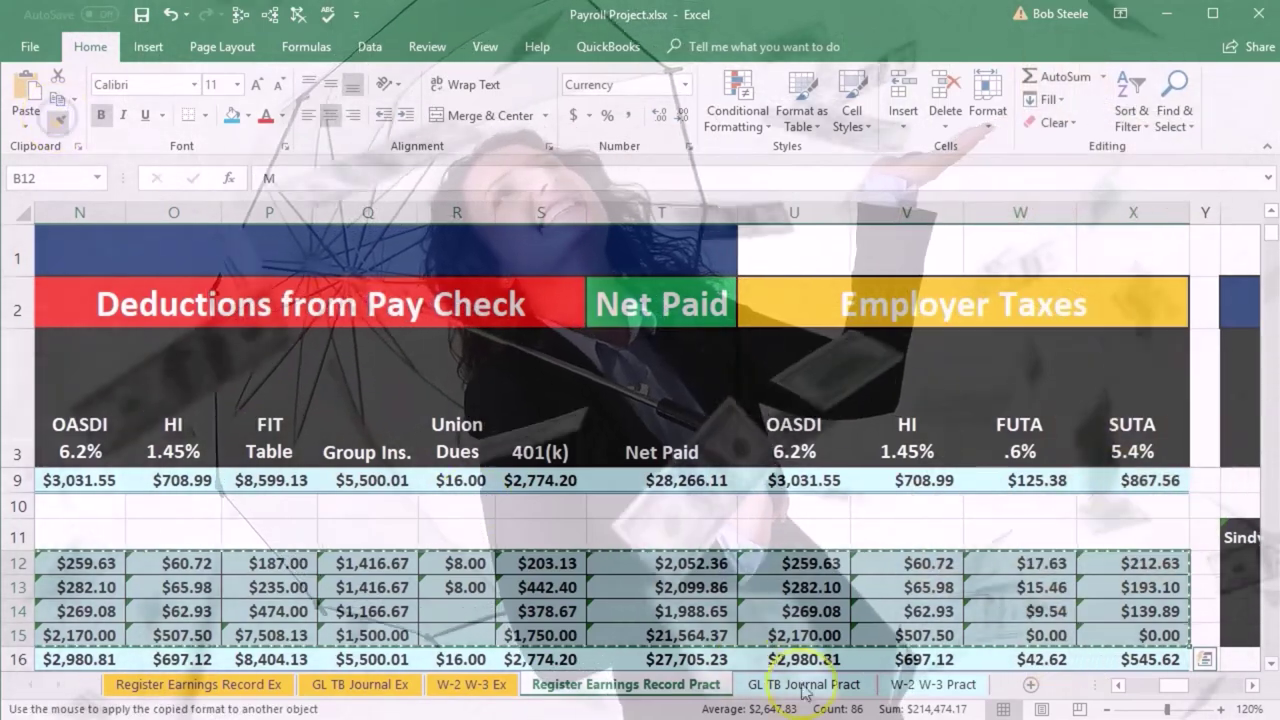
{"action": "left_click_drag", "start_coordinate": [1172, 685], "coordinate": [1130, 685]}
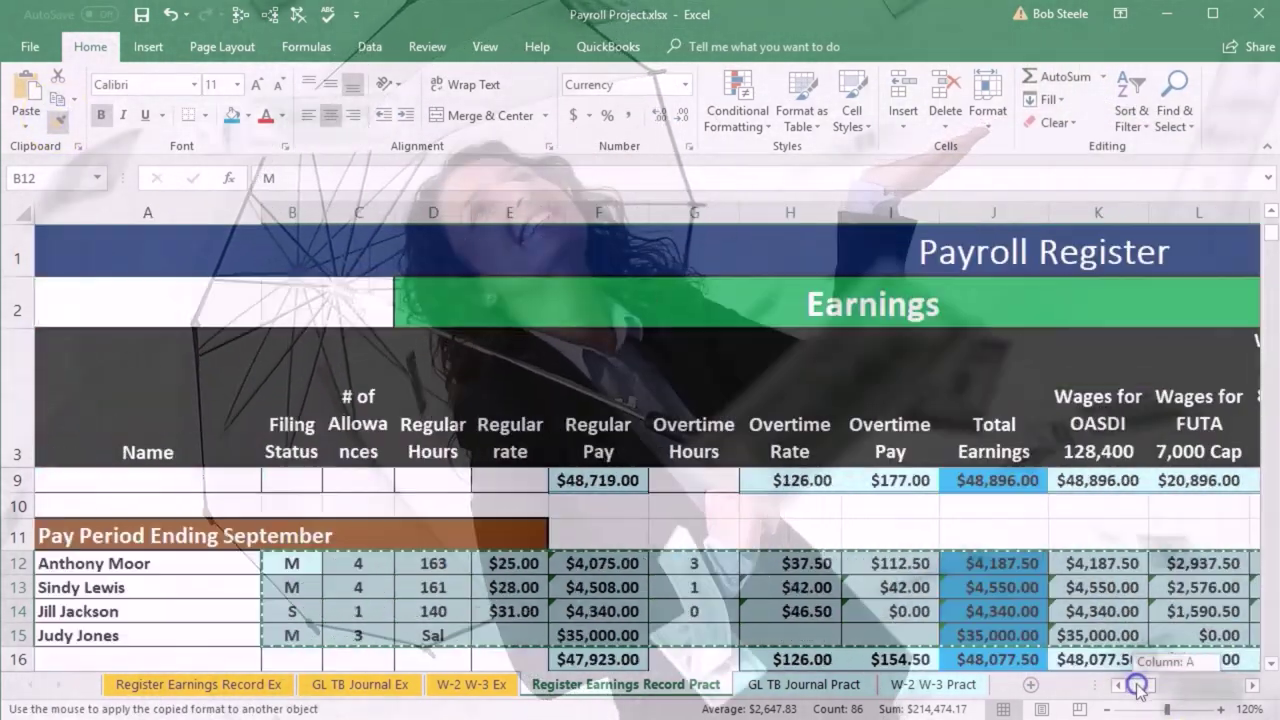
{"action": "scroll", "coordinate": [553, 447], "scroll_direction": "down", "scroll_amount": 2}
{"action": "mouse_move", "coordinate": [286, 589]}
{"action": "left_mouse_down"}
{"action": "mouse_move", "coordinate": [1255, 615]}
{"action": "mouse_move", "coordinate": [1207, 620]}
{"action": "mouse_move", "coordinate": [1273, 629]}
{"action": "mouse_move", "coordinate": [1162, 633]}
{"action": "left_mouse_up"}
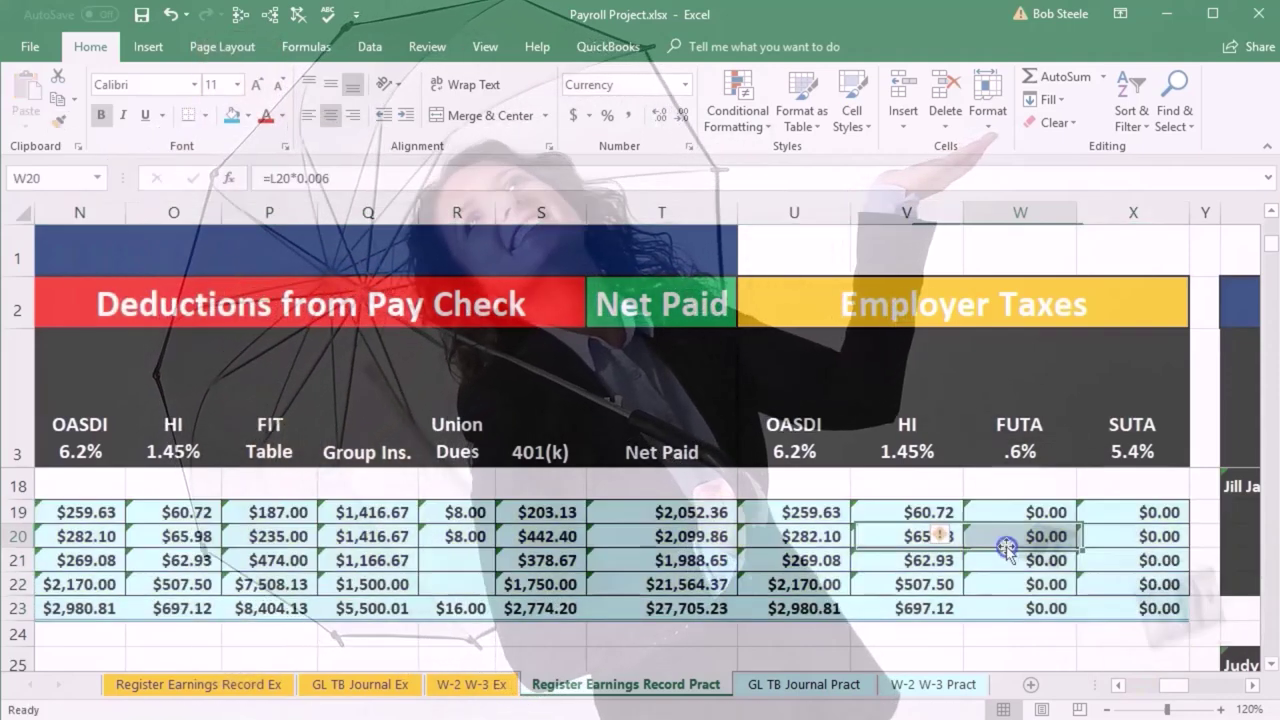
{"action": "left_click_drag", "start_coordinate": [1178, 688], "coordinate": [1080, 688]}
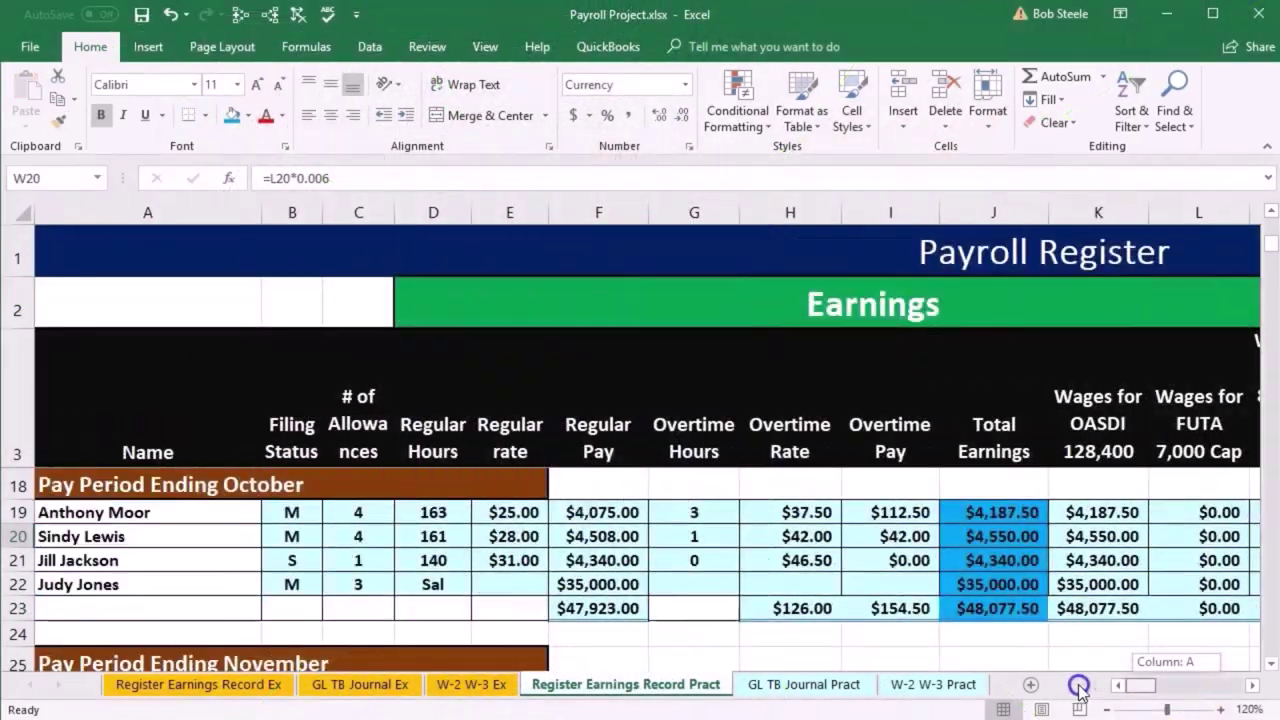